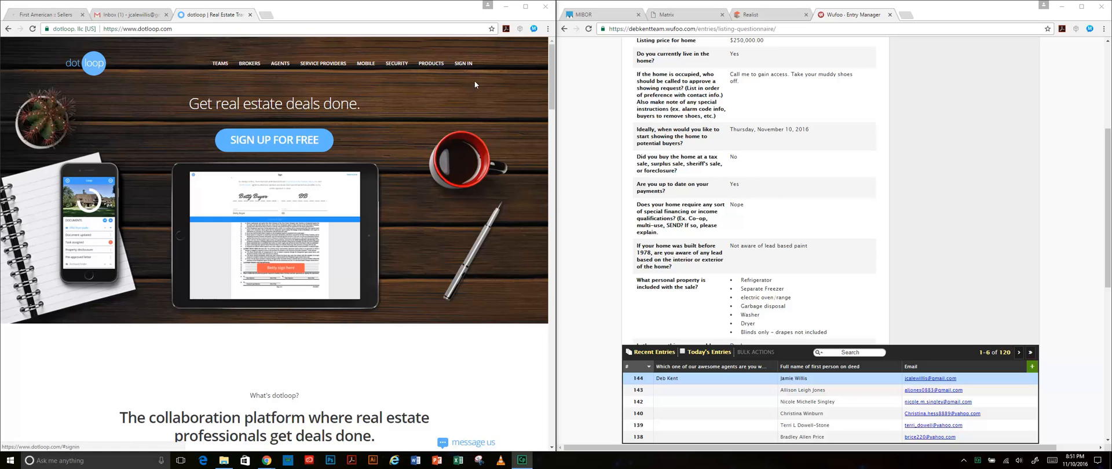
# - Sign in to dotloop with the browser-saved credentials to reach the Loops page
pyautogui.click(462, 65)
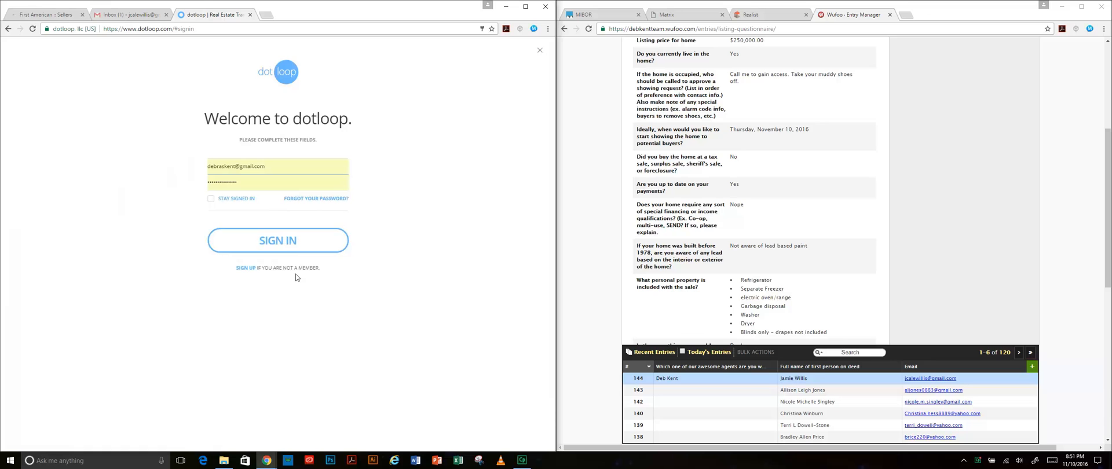
pyautogui.click(300, 244)
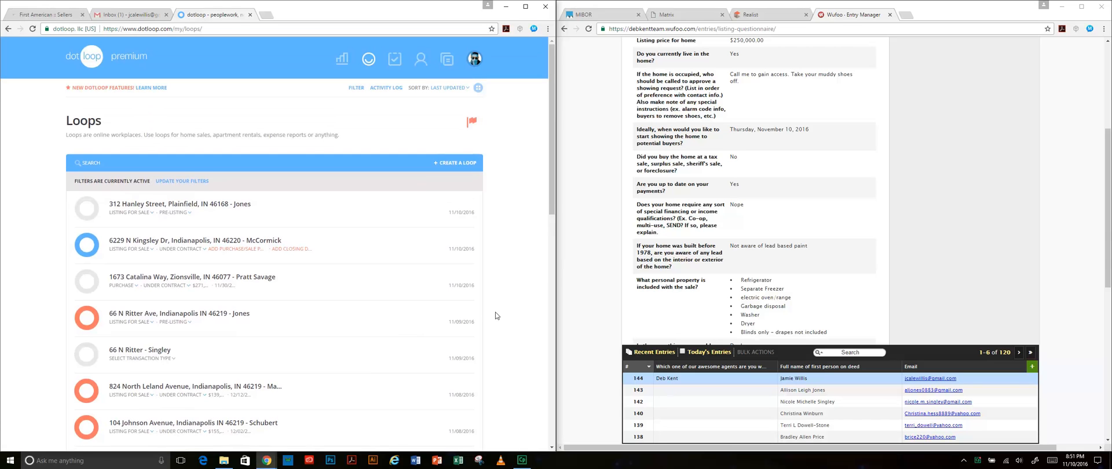
pyautogui.scroll(6, 852, 245)
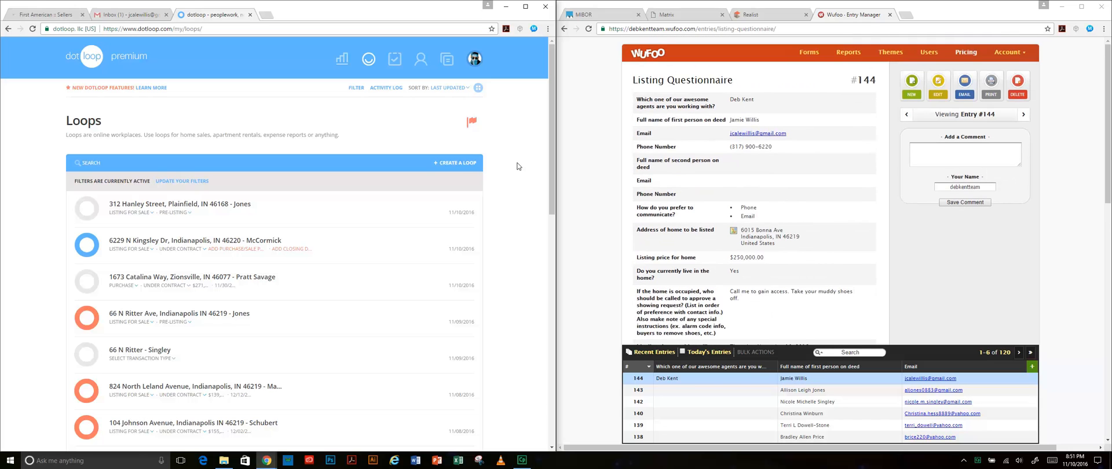
# - Start a new loop named with the listing's property address and the seller's surname
pyautogui.click(461, 163)
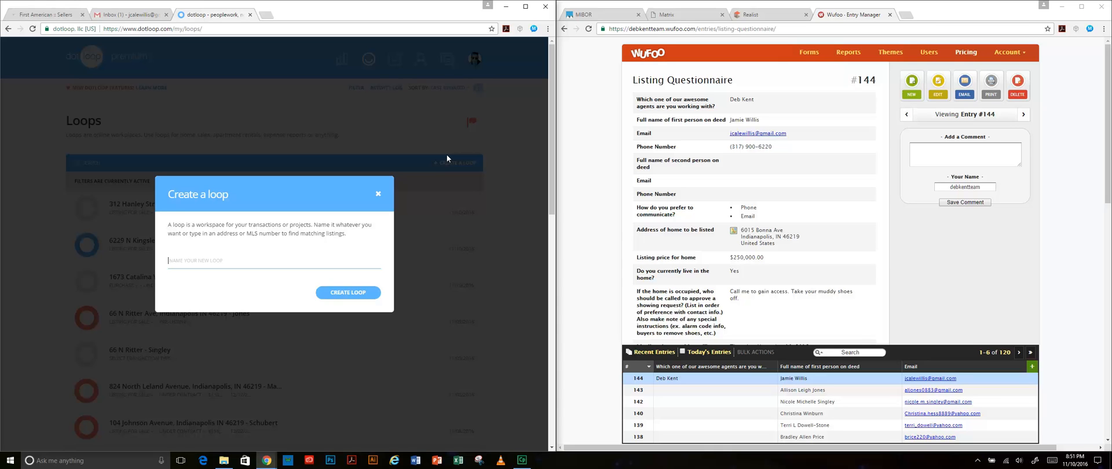
pyautogui.write('615')
pyautogui.press('BackSpace')
pyautogui.press('BackSpace')
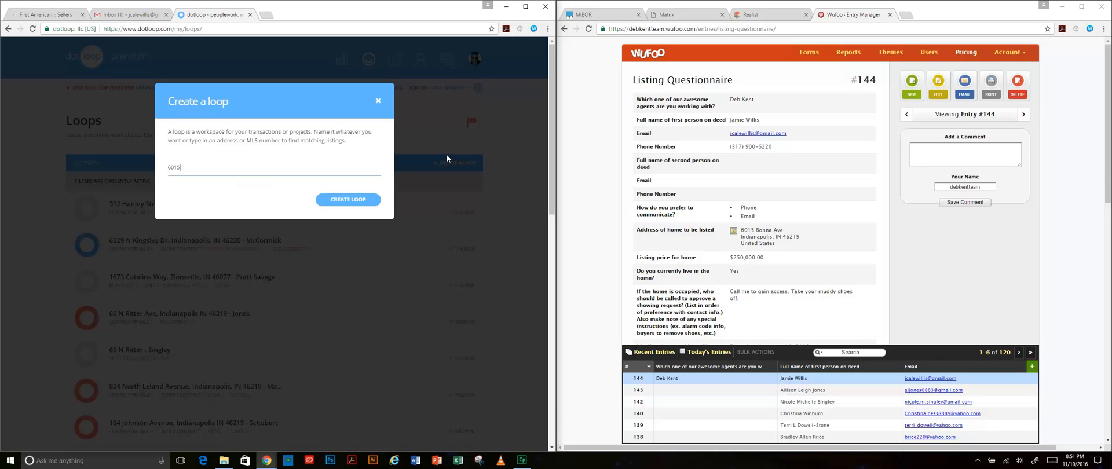
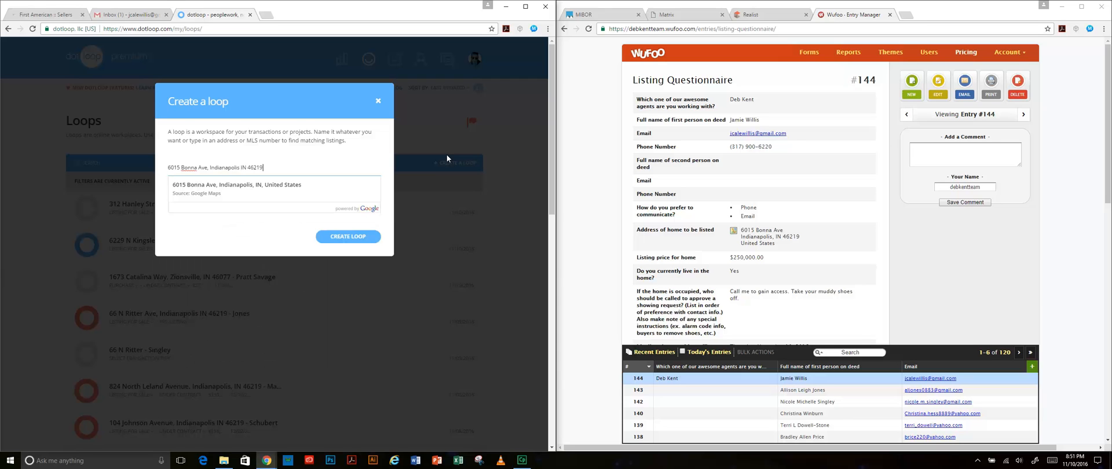
pyautogui.write(' - Willis2')
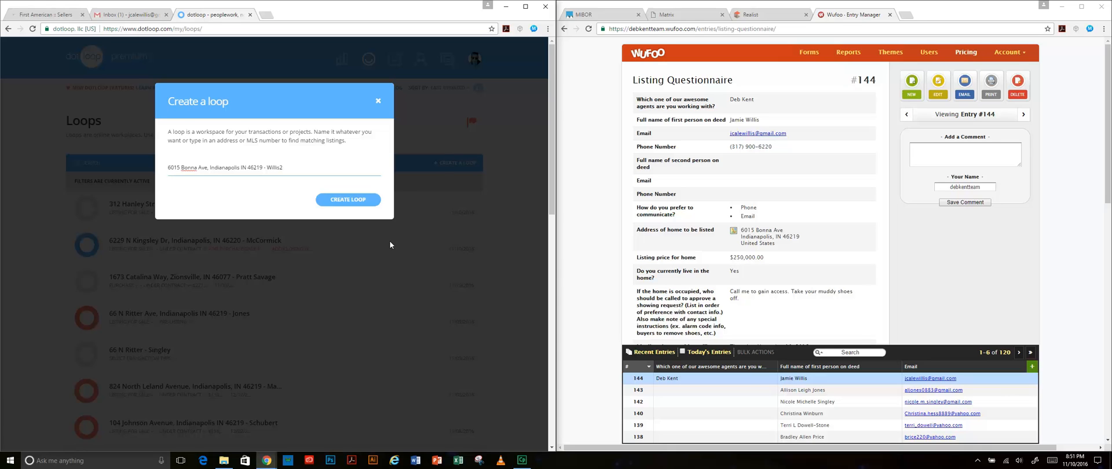
# - Create the new loop and look over its page
pyautogui.click(367, 200)
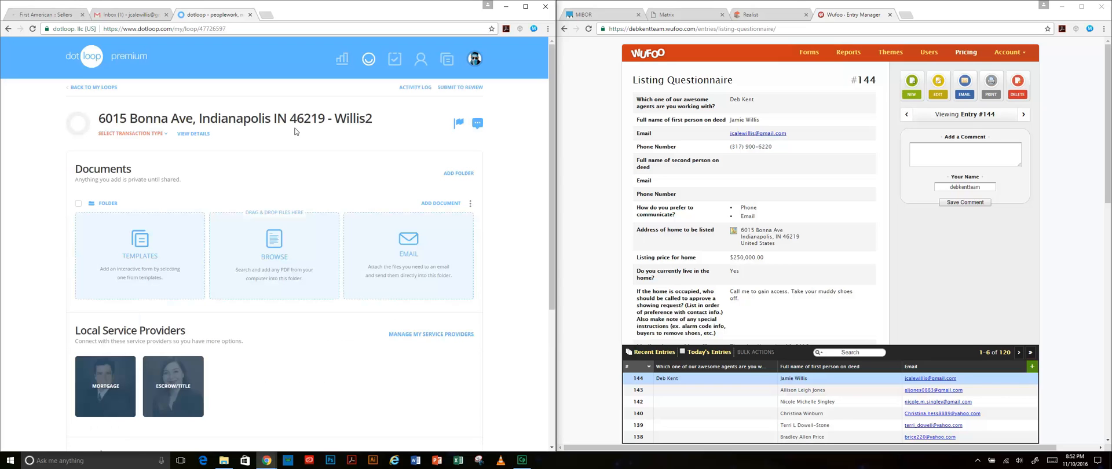
pyautogui.scroll(-1, 370, 175)
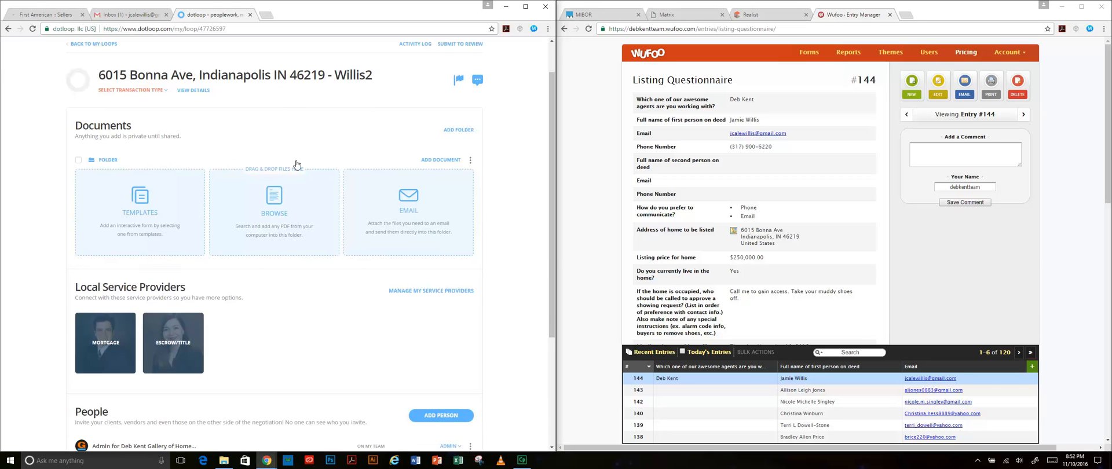
pyautogui.scroll(1, 296, 165)
pyautogui.scroll(-1, 296, 165)
# - Set the loop's transaction type to Listing for Sale and status to Pre-Listing
pyautogui.click(134, 90)
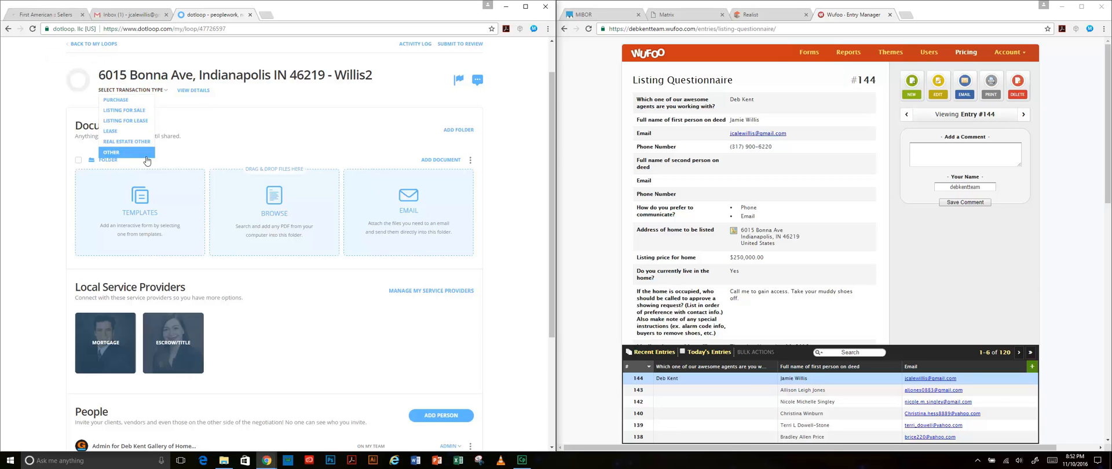
pyautogui.click(138, 110)
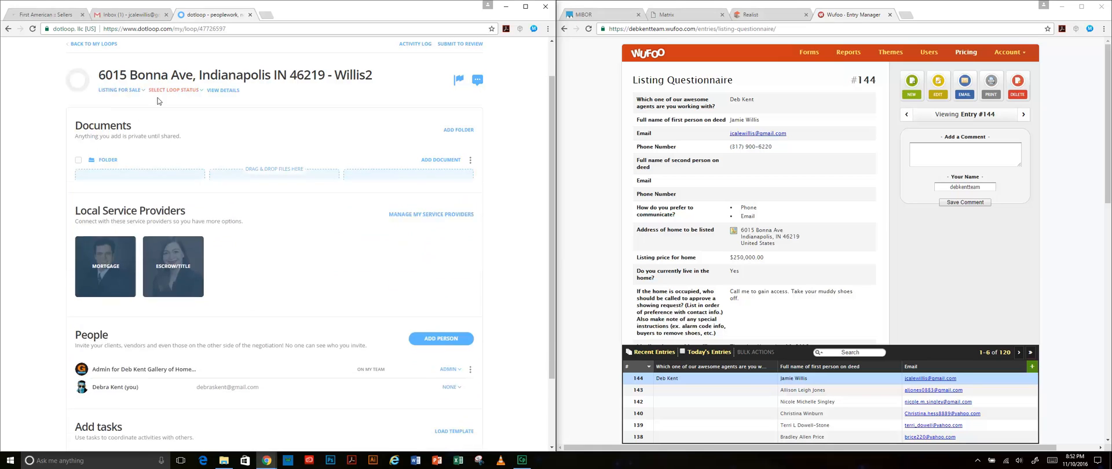
pyautogui.click(179, 91)
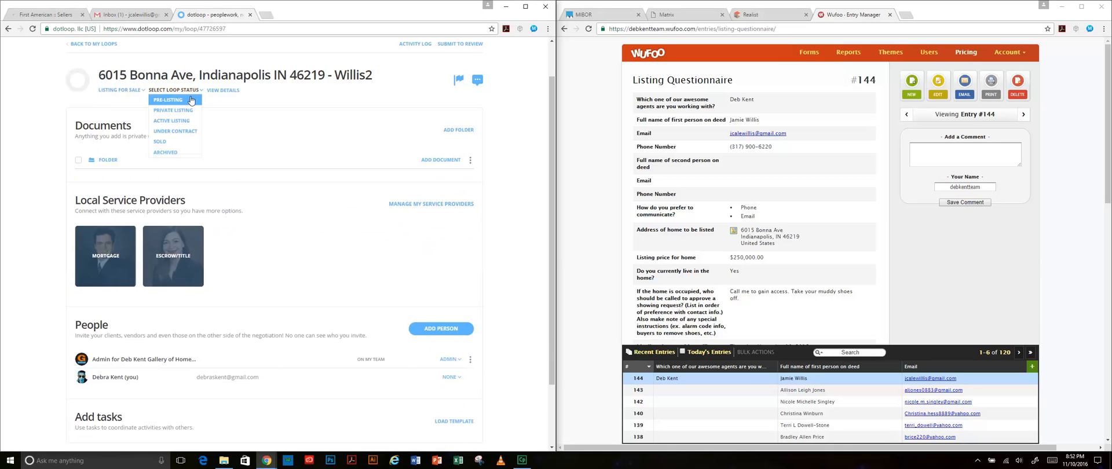
pyautogui.click(167, 100)
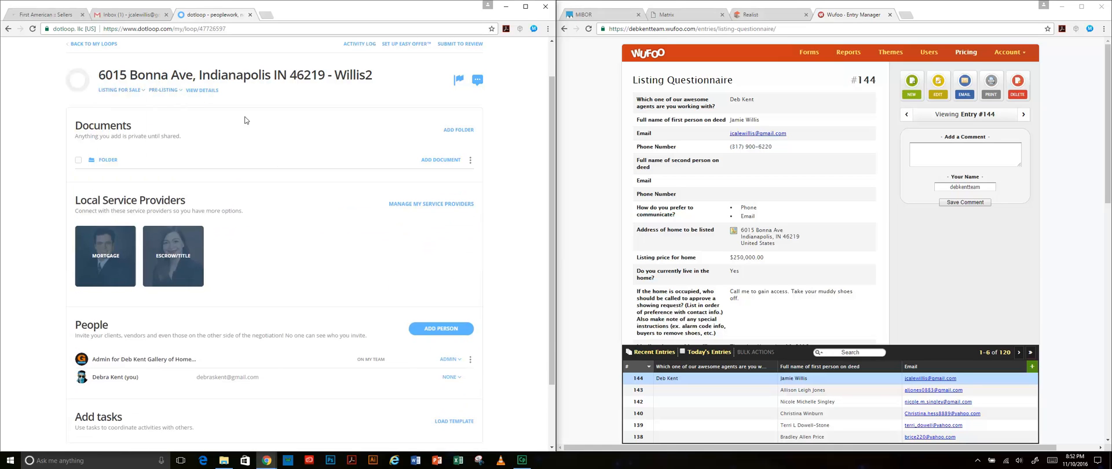
pyautogui.click(164, 90)
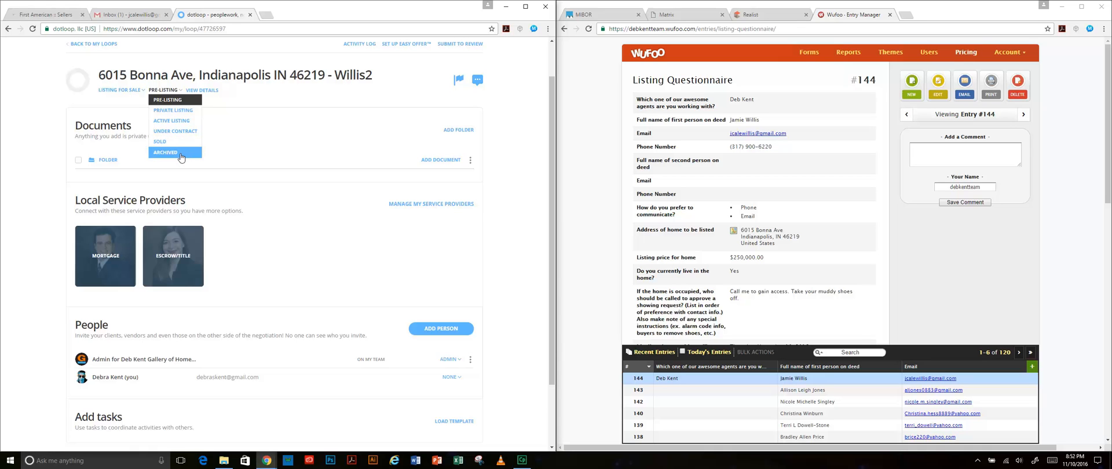
pyautogui.click(271, 154)
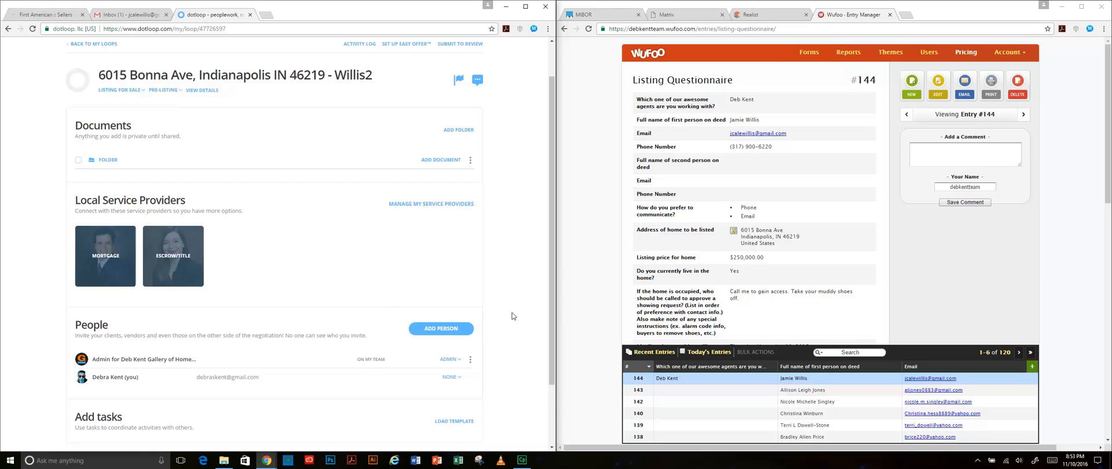
pyautogui.scroll(-3, 508, 315)
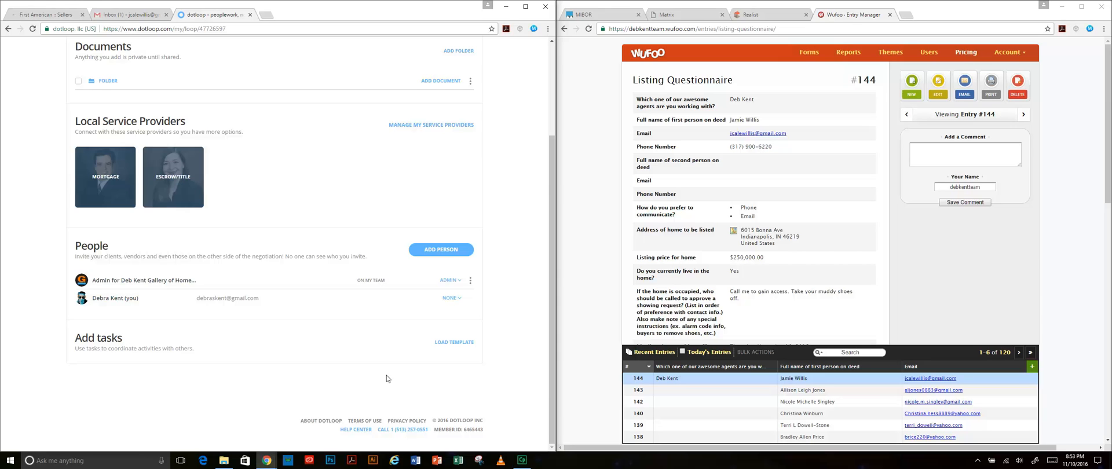
# - Give your own People entry the Listing Agent role and start adding another person
pyautogui.click(459, 298)
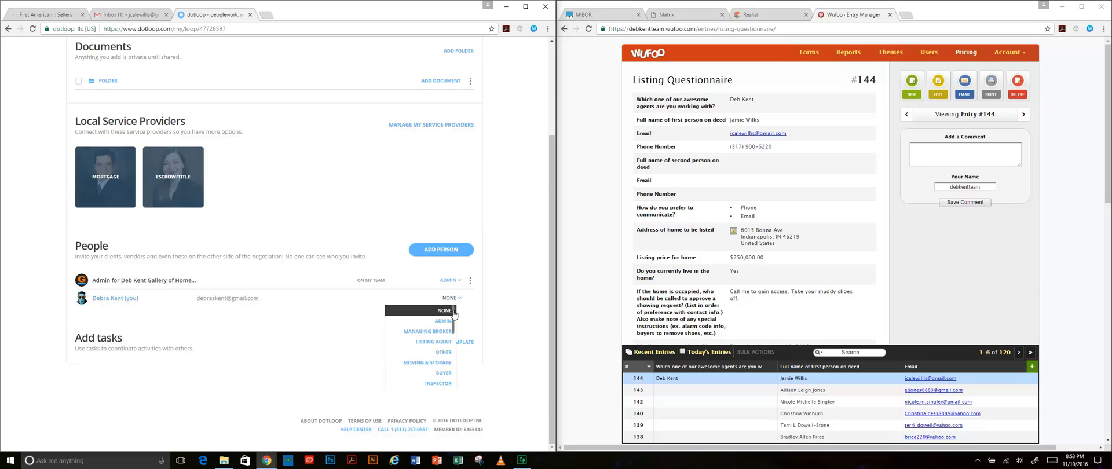
pyautogui.click(431, 342)
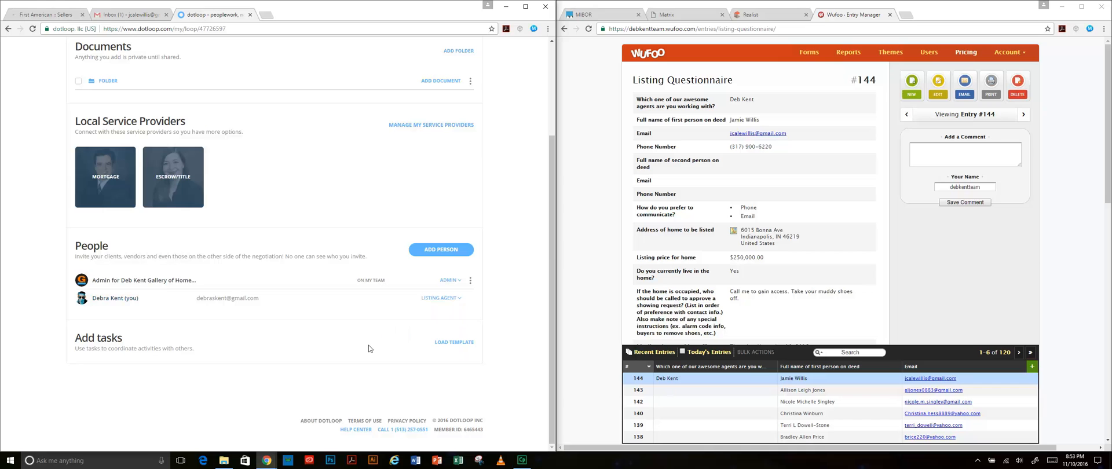
pyautogui.click(445, 251)
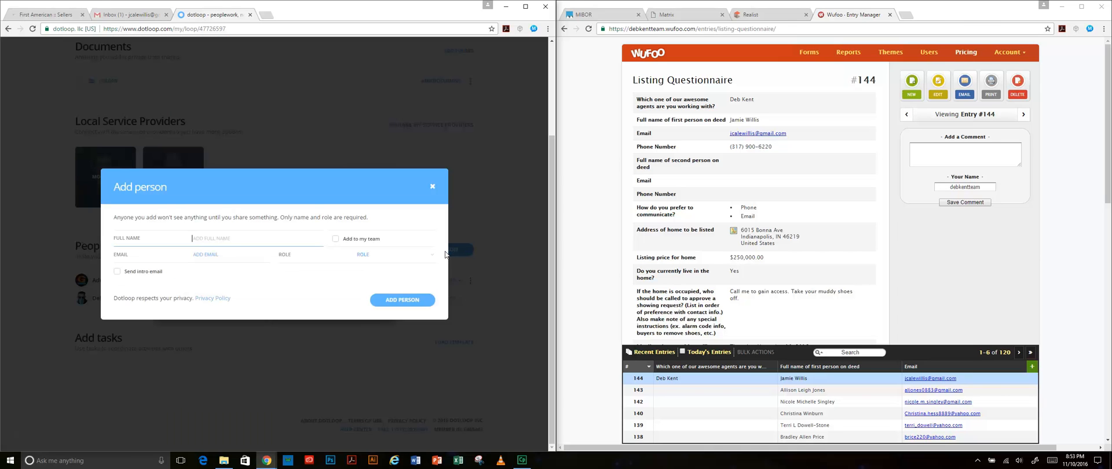
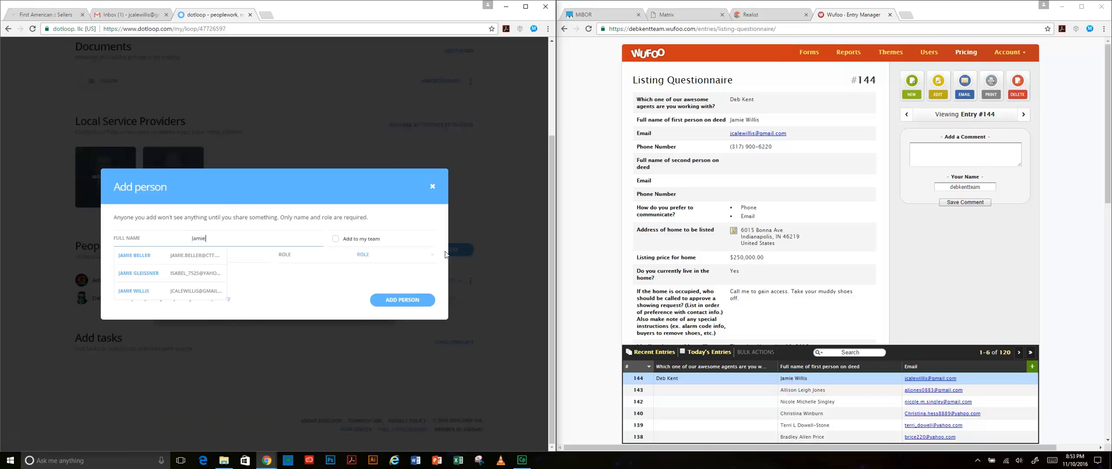
# - Add the homeowner as Seller, entering their full name and e-mail address
pyautogui.click(254, 299)
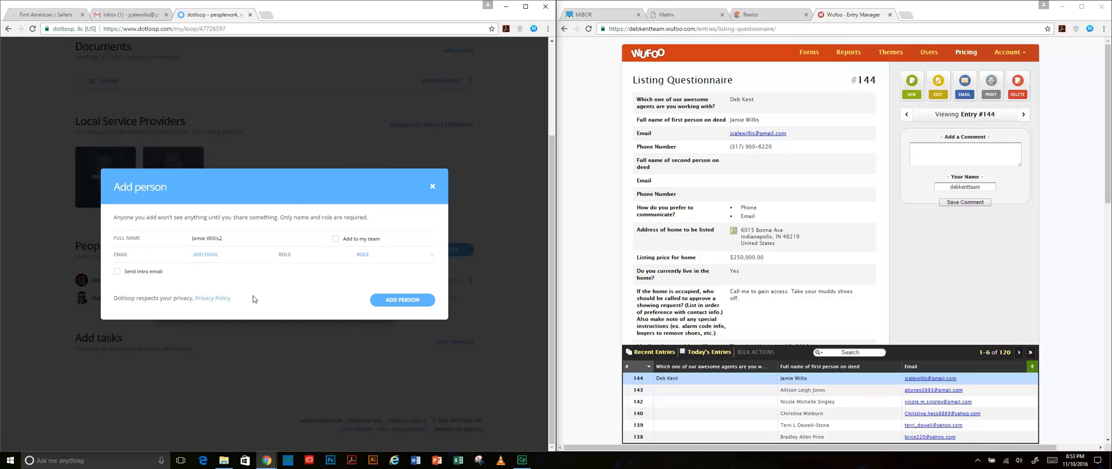
pyautogui.click(233, 259)
pyautogui.click(319, 283)
pyautogui.click(371, 258)
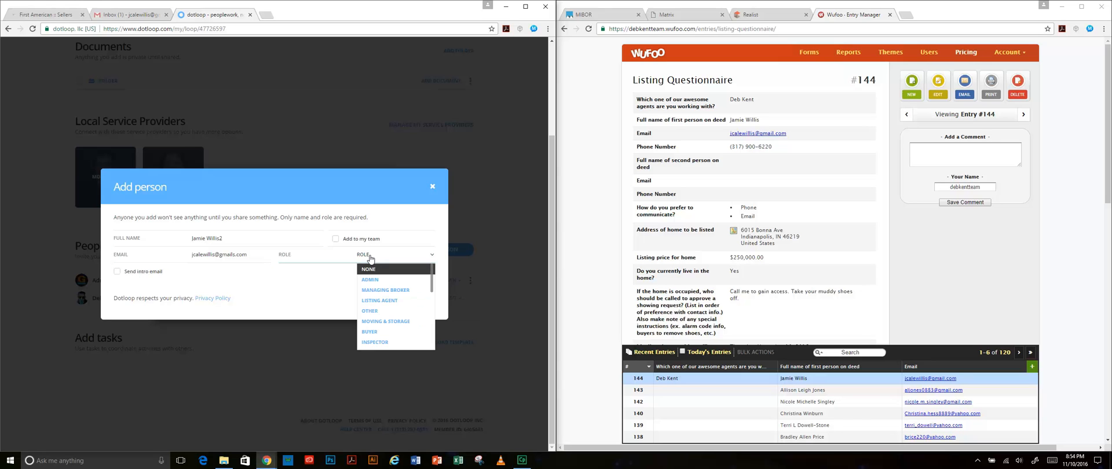
pyautogui.scroll(-3, 376, 315)
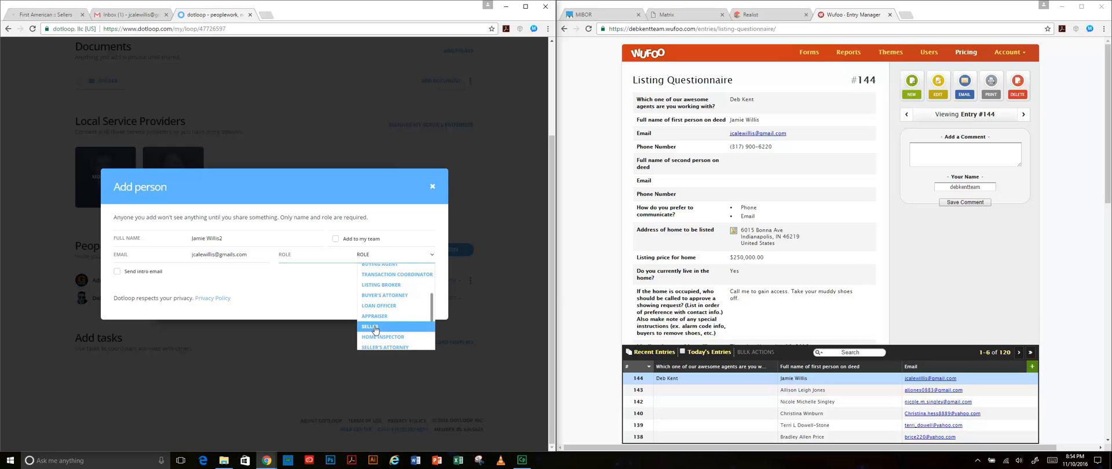
pyautogui.click(370, 328)
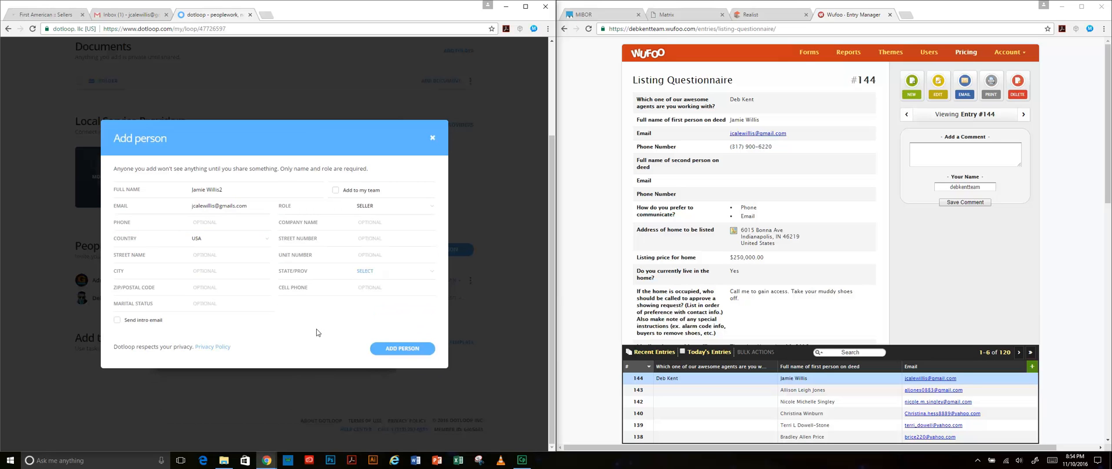
pyautogui.click(402, 348)
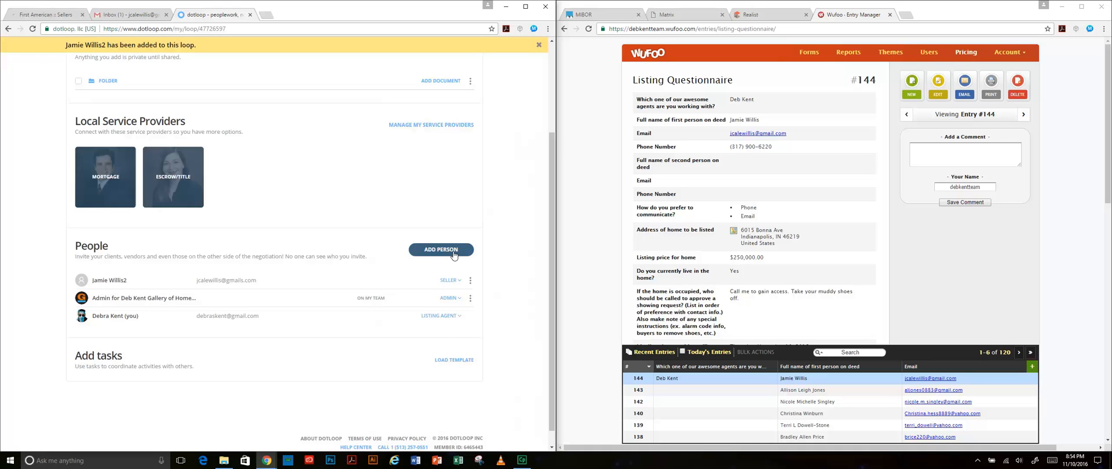
pyautogui.click(459, 316)
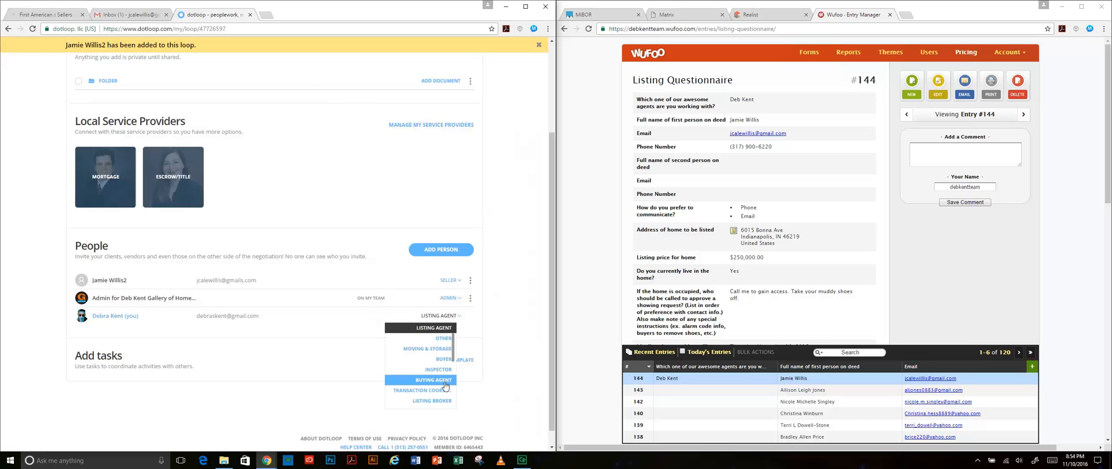
pyautogui.scroll(-1, 444, 388)
pyautogui.scroll(-1, 444, 389)
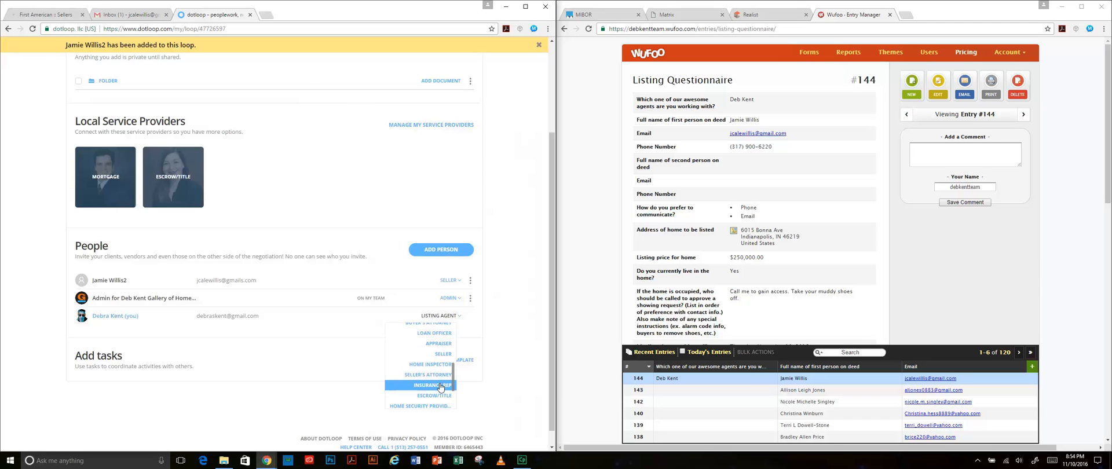
pyautogui.scroll(1, 435, 382)
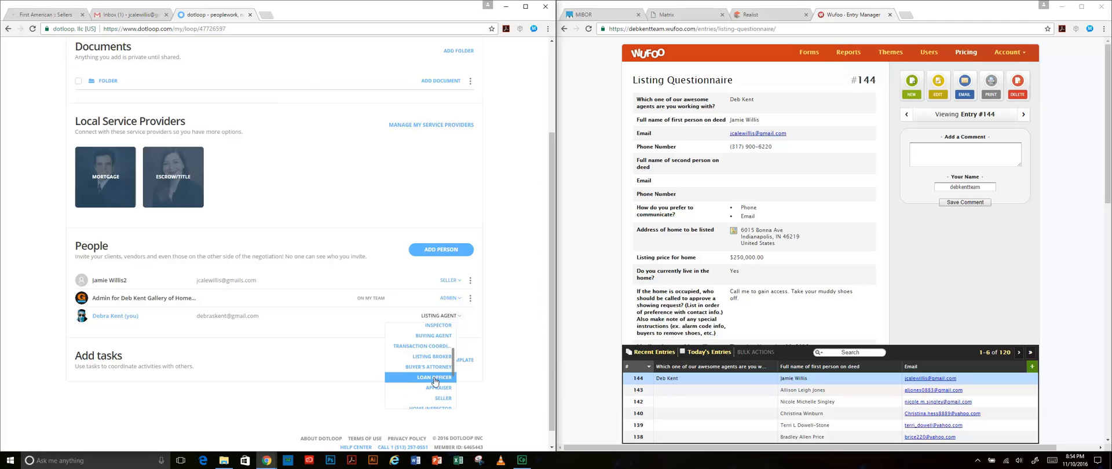
pyautogui.click(354, 322)
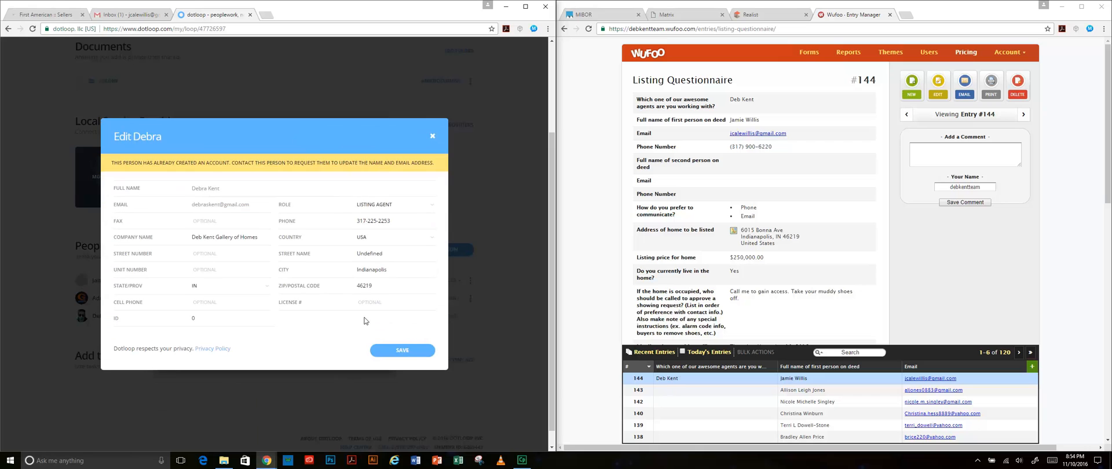
pyautogui.click(432, 136)
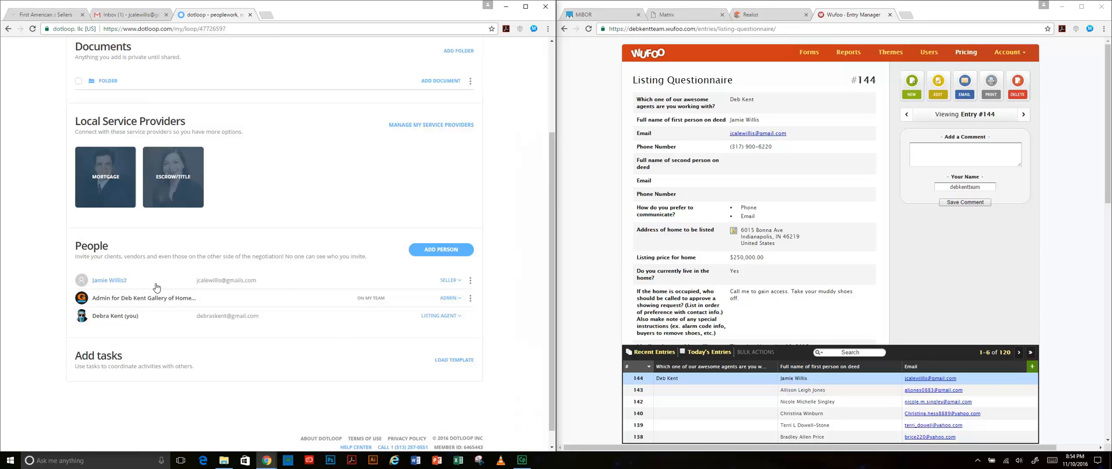
# - Add the seller's existing contact to the loop again with the Managing Broker role
pyautogui.click(444, 250)
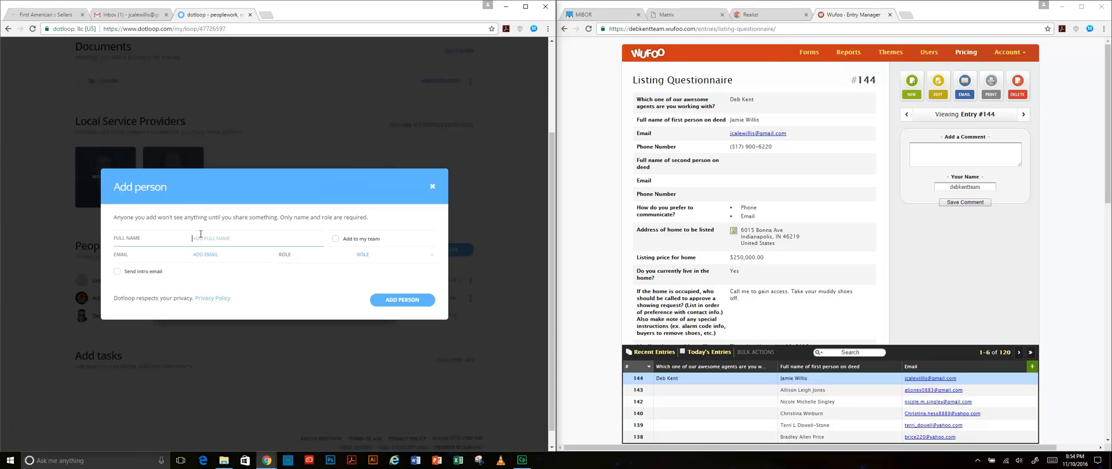
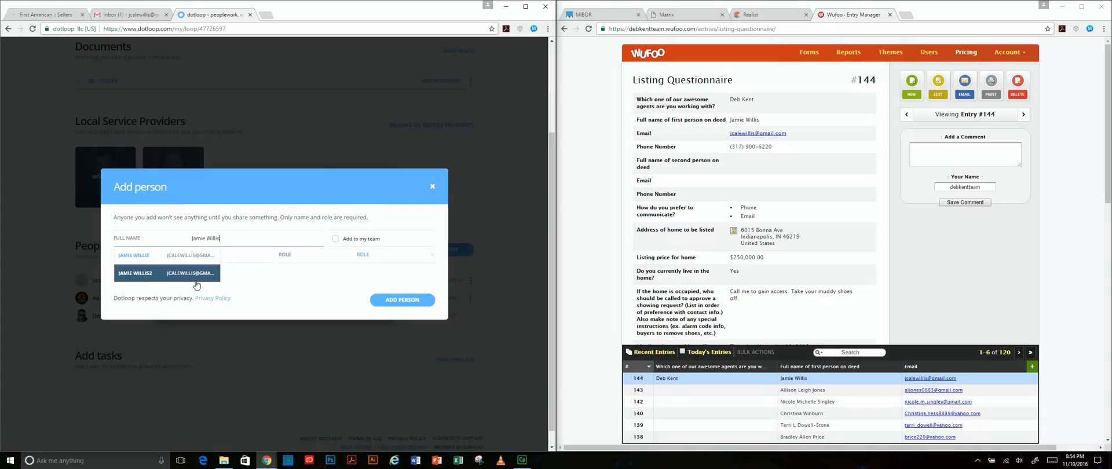
pyautogui.click(196, 283)
pyautogui.click(398, 255)
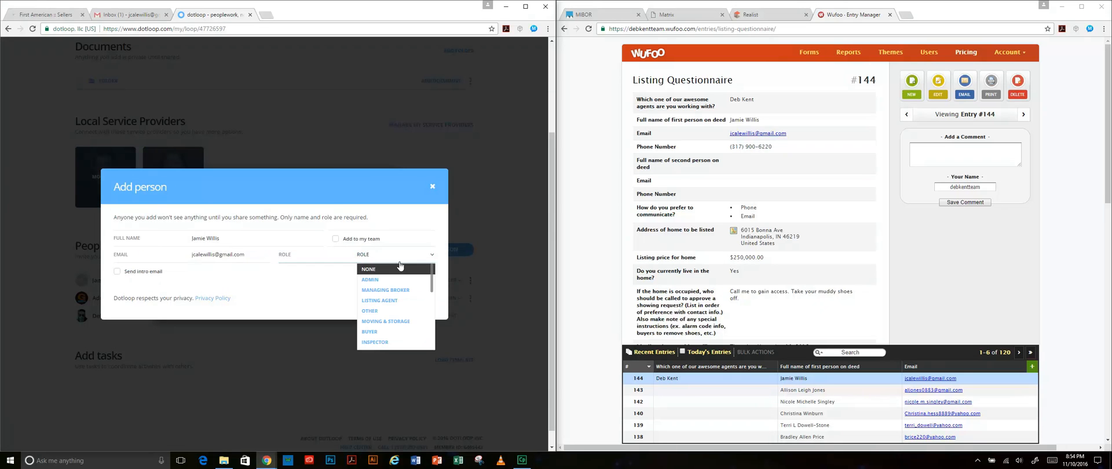
pyautogui.click(409, 290)
pyautogui.click(405, 351)
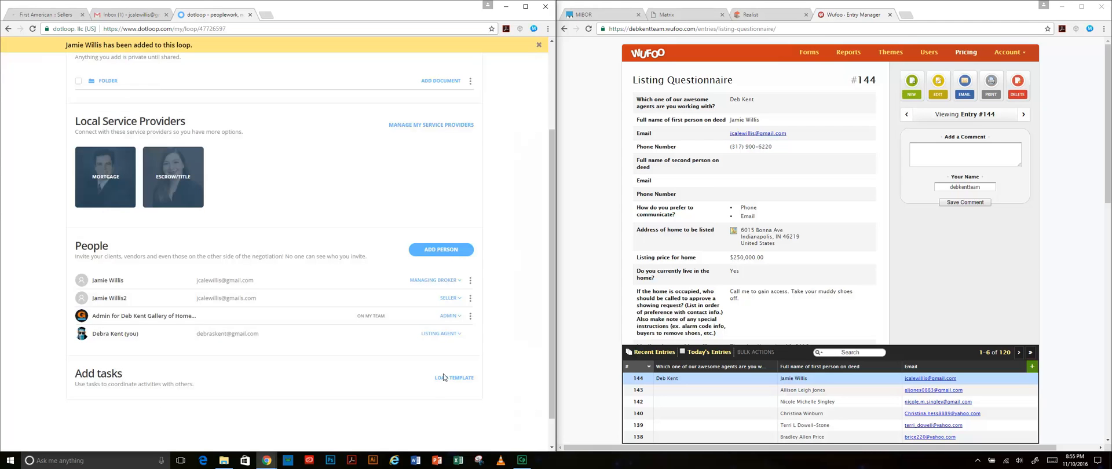
pyautogui.scroll(1, 444, 378)
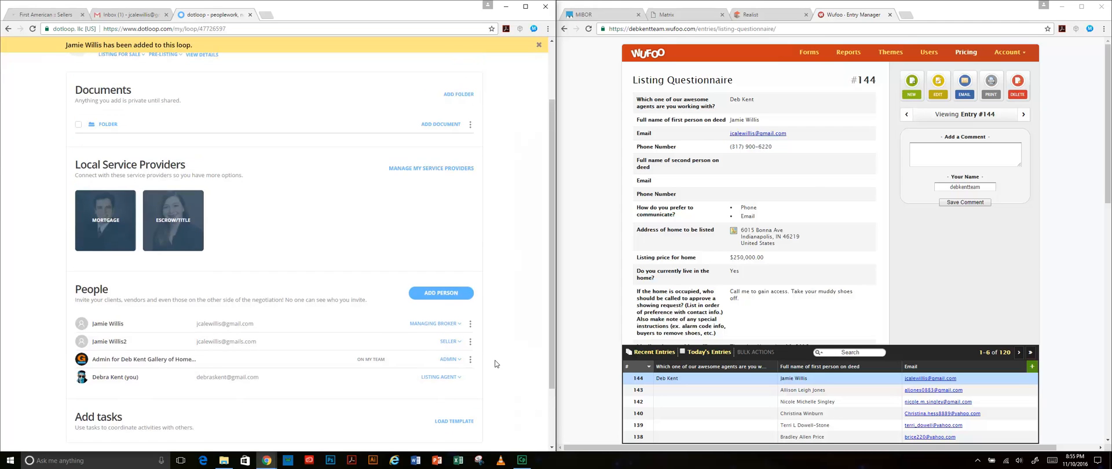
pyautogui.scroll(1, 495, 364)
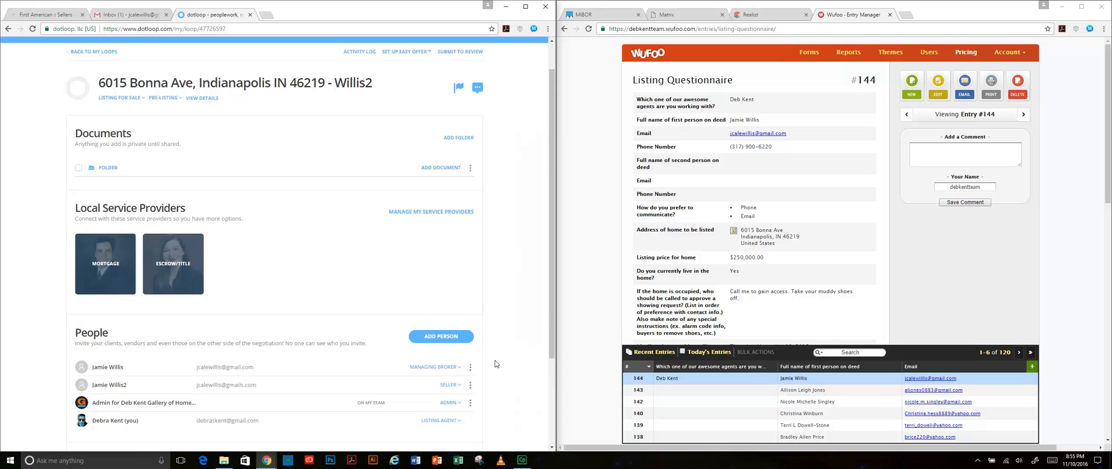
# - Set the property address from the Indianapolis IN 46219 suggestion and the county to Marion
pyautogui.click(213, 99)
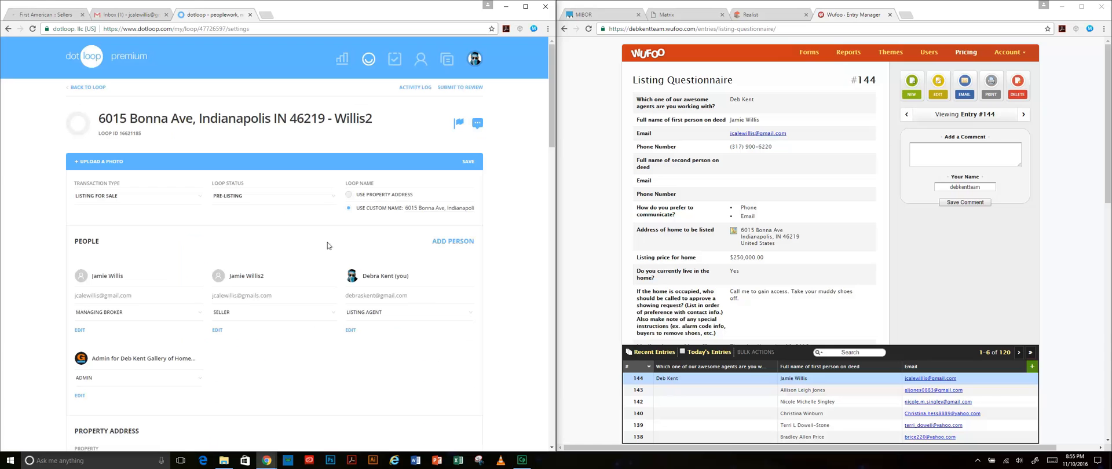
pyautogui.scroll(-2, 372, 256)
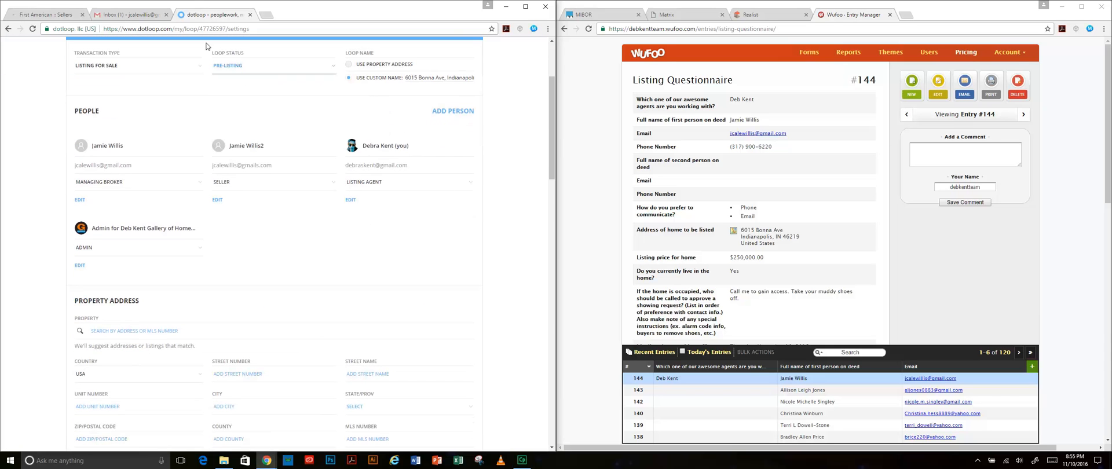
pyautogui.scroll(-2, 426, 241)
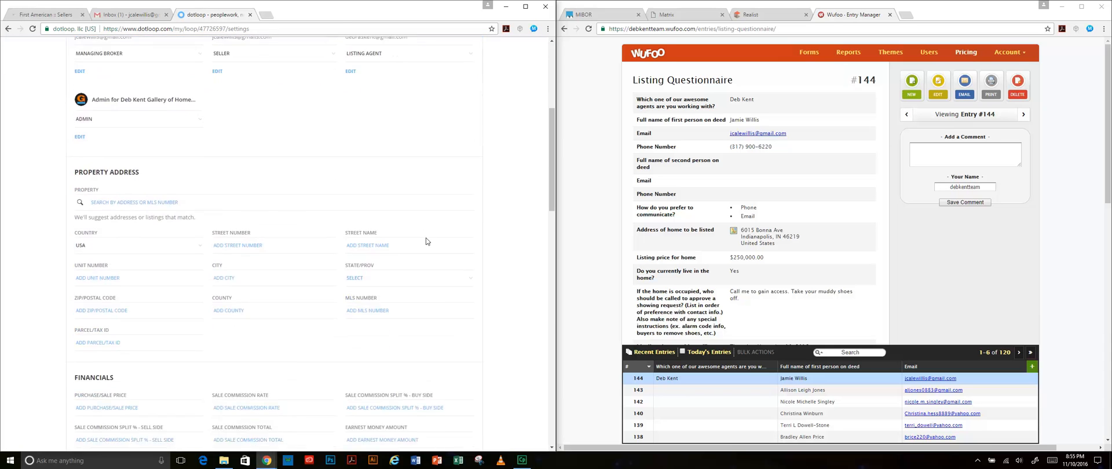
pyautogui.click(199, 194)
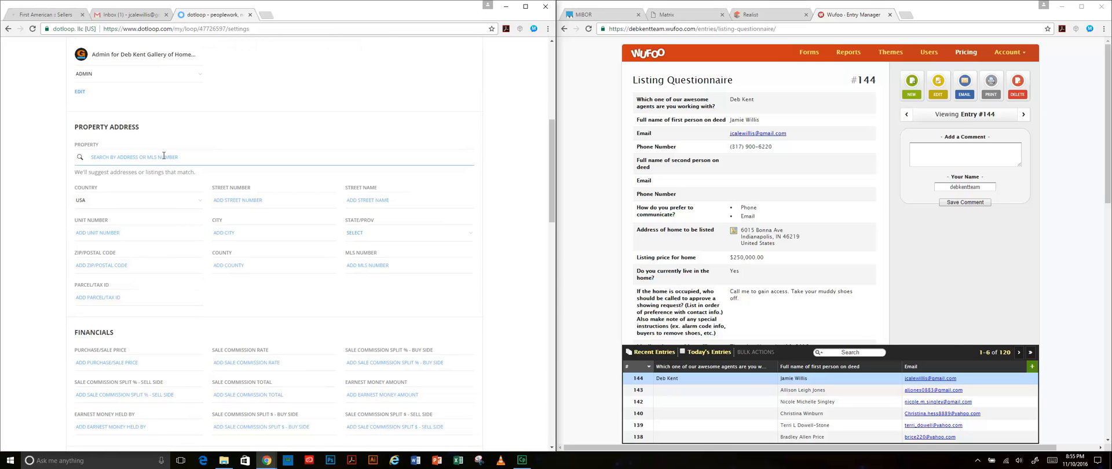
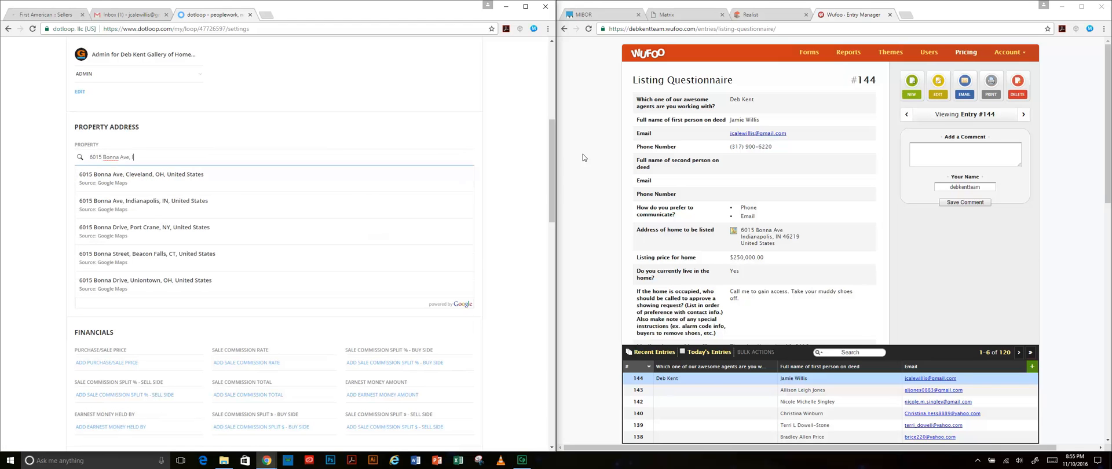
pyautogui.click(197, 178)
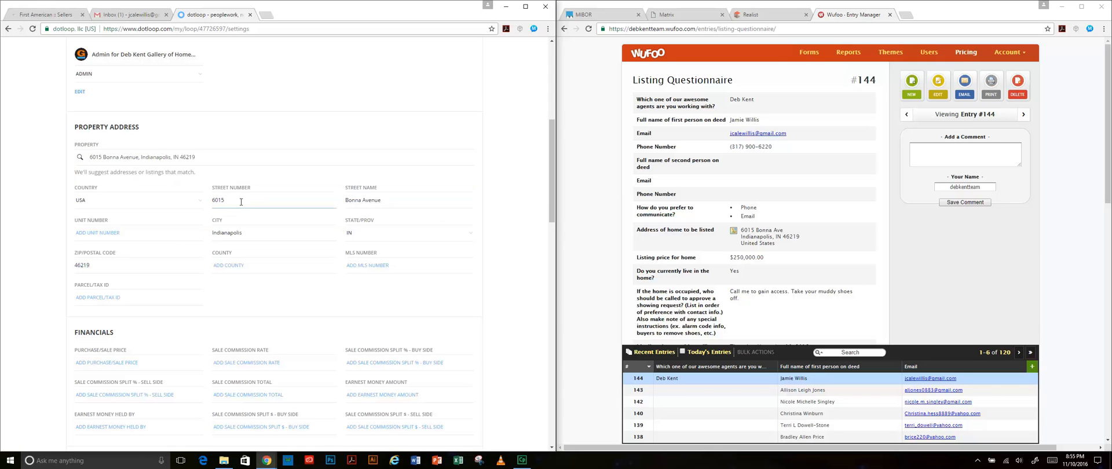
pyautogui.click(265, 266)
pyautogui.write('Marion')
pyautogui.press('Tab')
pyautogui.click(297, 292)
# - Compare the property's Realist report against the seller's listing questionnaire
pyautogui.click(758, 18)
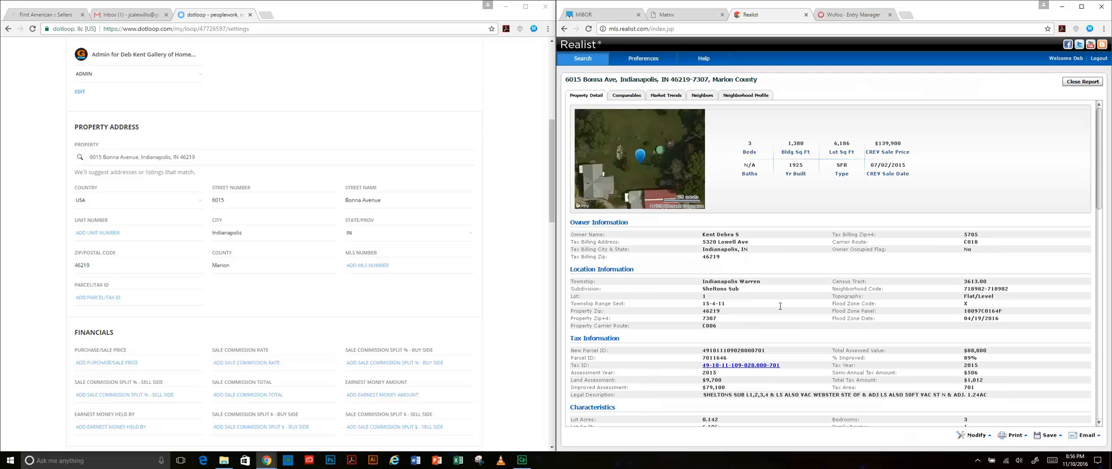
pyautogui.click(848, 15)
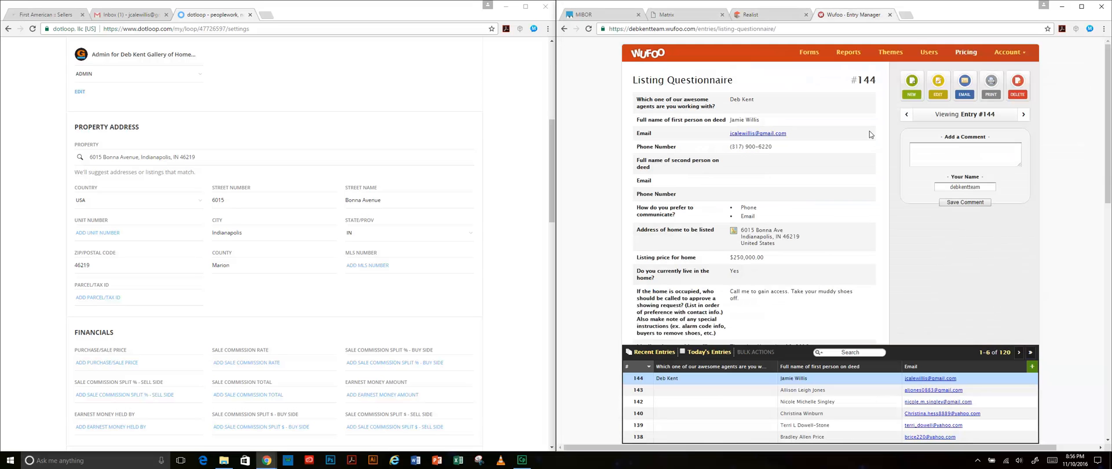
pyautogui.scroll(-3, 824, 261)
pyautogui.scroll(3, 824, 246)
pyautogui.click(765, 16)
pyautogui.click(863, 17)
pyautogui.click(793, 16)
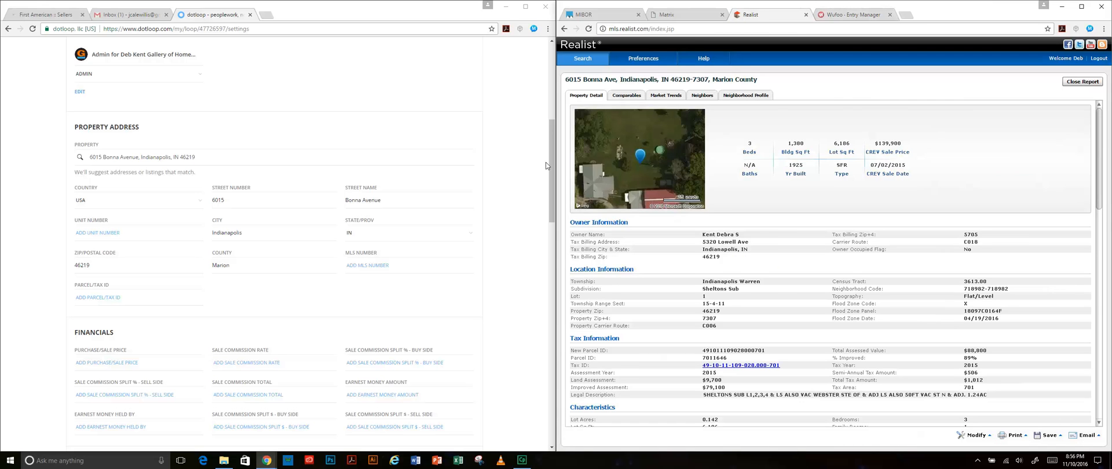
# - Under Financials, enter a sale commission rate of 7 and a buy-side split of 3
pyautogui.scroll(-1, 405, 249)
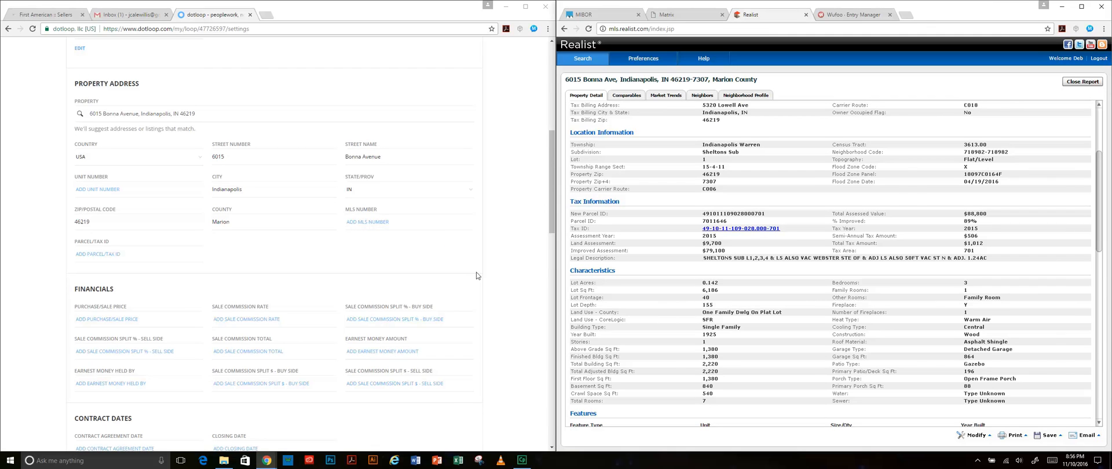
pyautogui.scroll(-1, 477, 275)
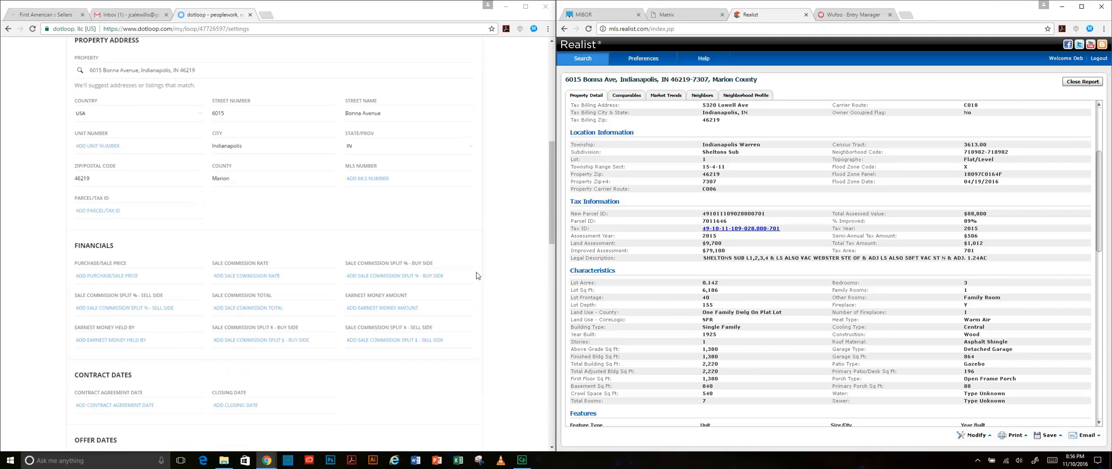
pyautogui.scroll(-2, 476, 272)
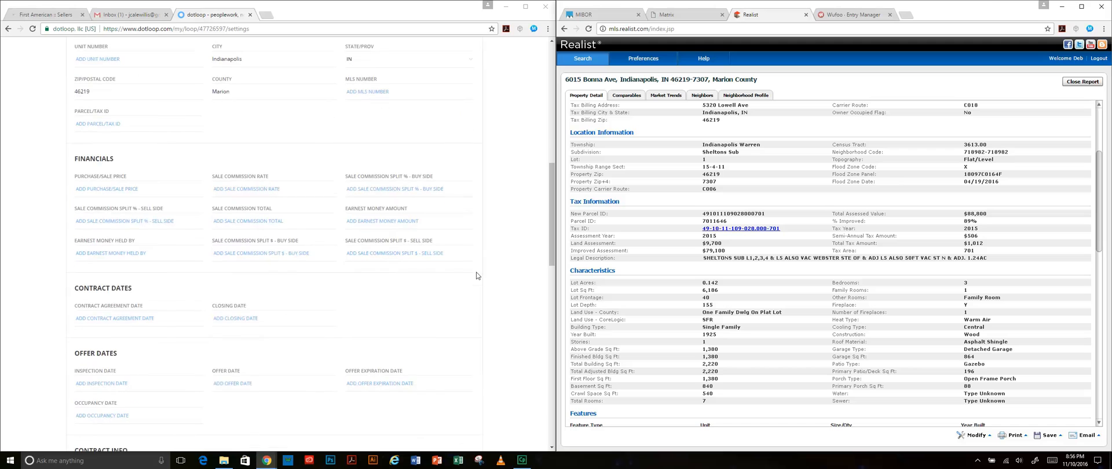
pyautogui.scroll(-1, 423, 249)
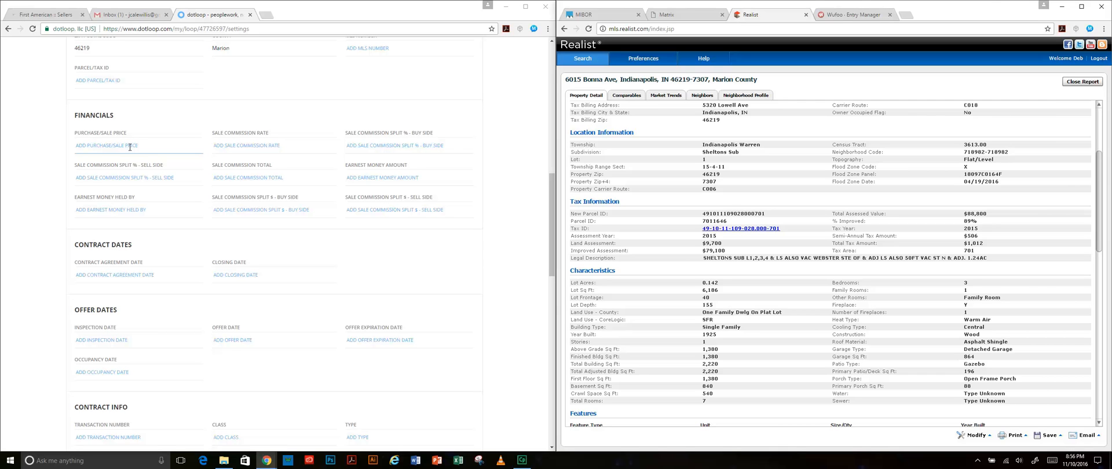
pyautogui.click(273, 147)
pyautogui.write('7')
pyautogui.press('Tab')
pyautogui.write('3')
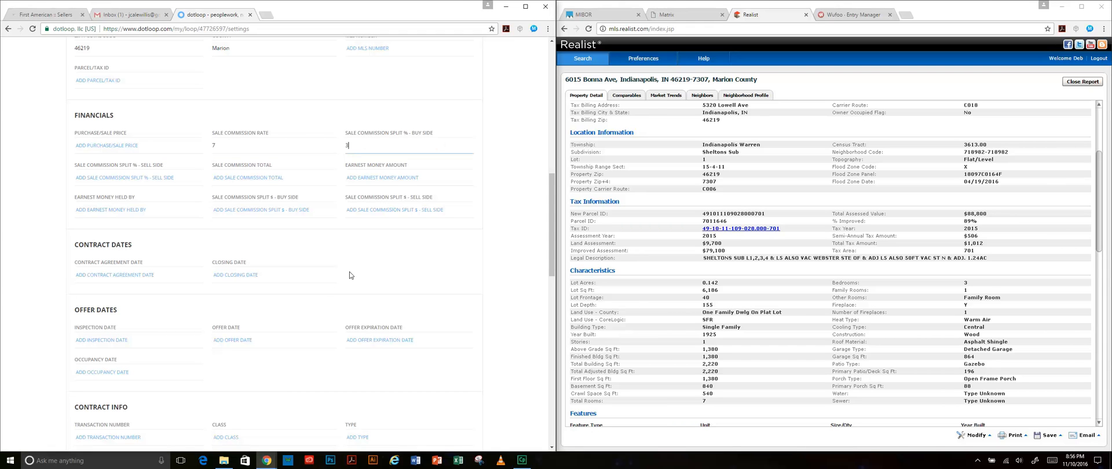
pyautogui.click(519, 320)
pyautogui.scroll(-1, 463, 225)
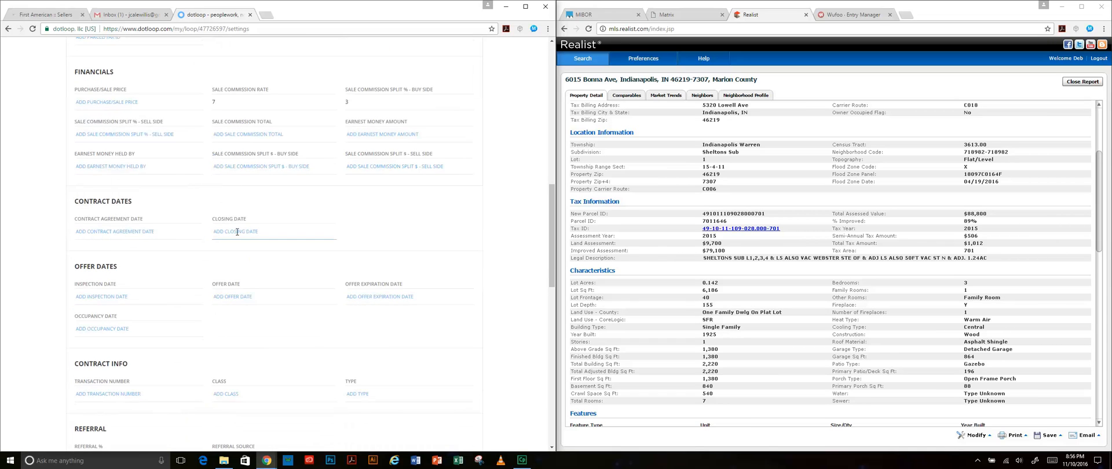
pyautogui.scroll(-3, 248, 234)
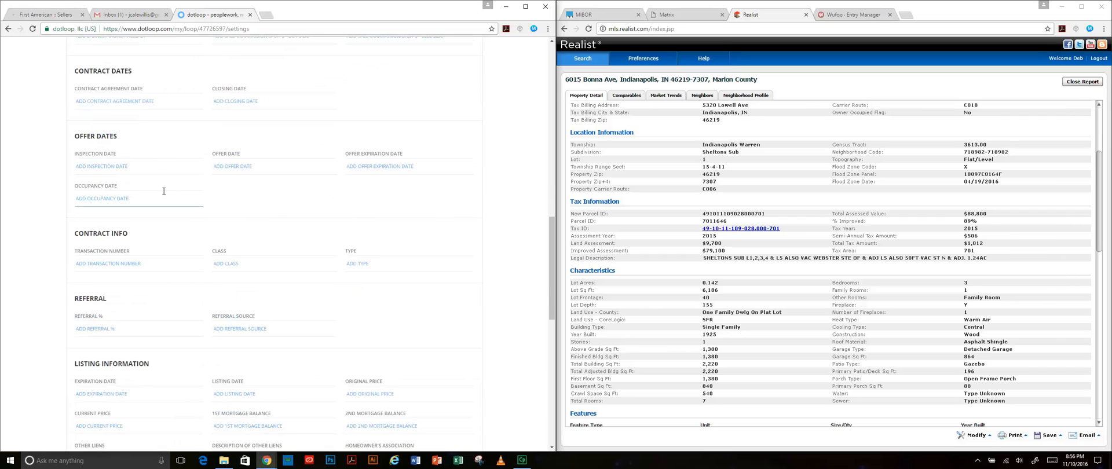
pyautogui.scroll(-3, 293, 183)
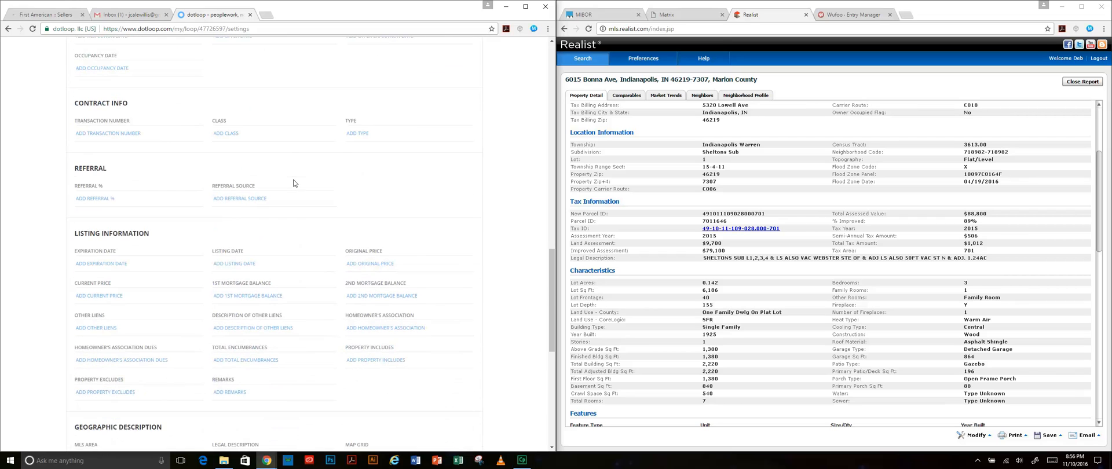
pyautogui.scroll(-3, 295, 142)
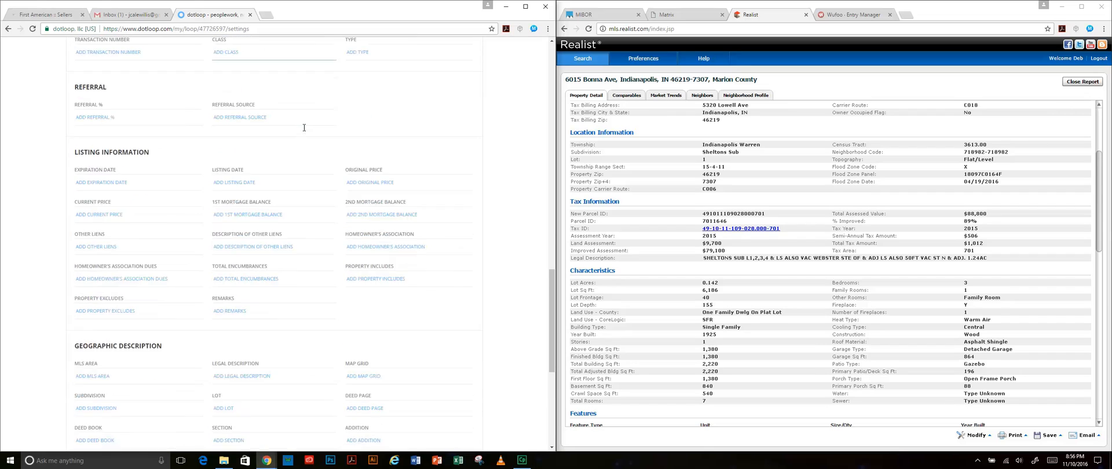
pyautogui.scroll(-1, 304, 127)
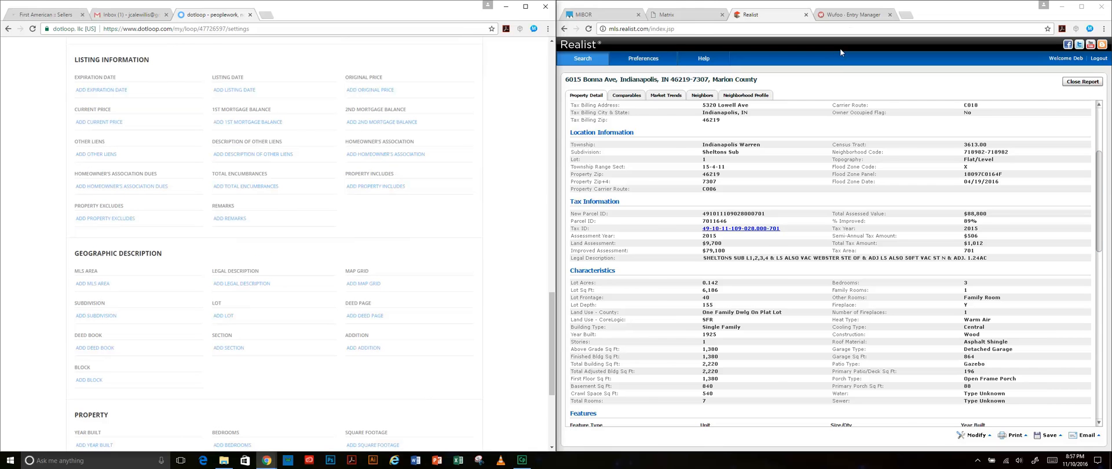
# - Check the questionnaire's showing start date and set the listing date to 11/10/2016
pyautogui.click(863, 15)
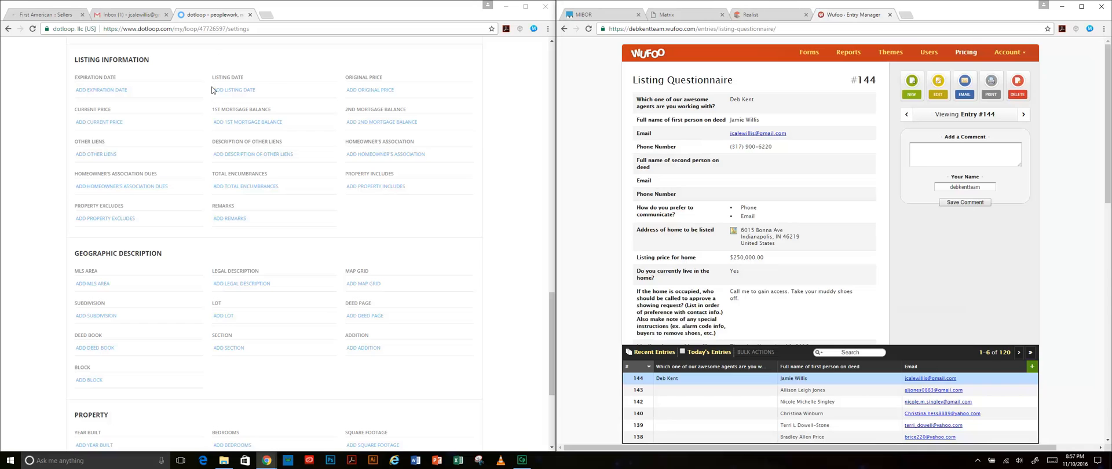
pyautogui.scroll(1, 446, 281)
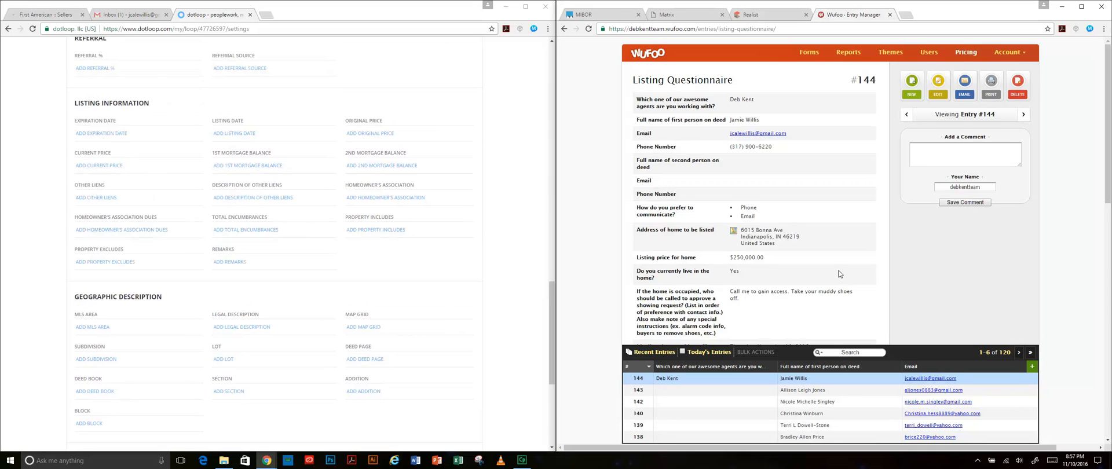
pyautogui.scroll(-2, 839, 273)
pyautogui.scroll(-1, 839, 273)
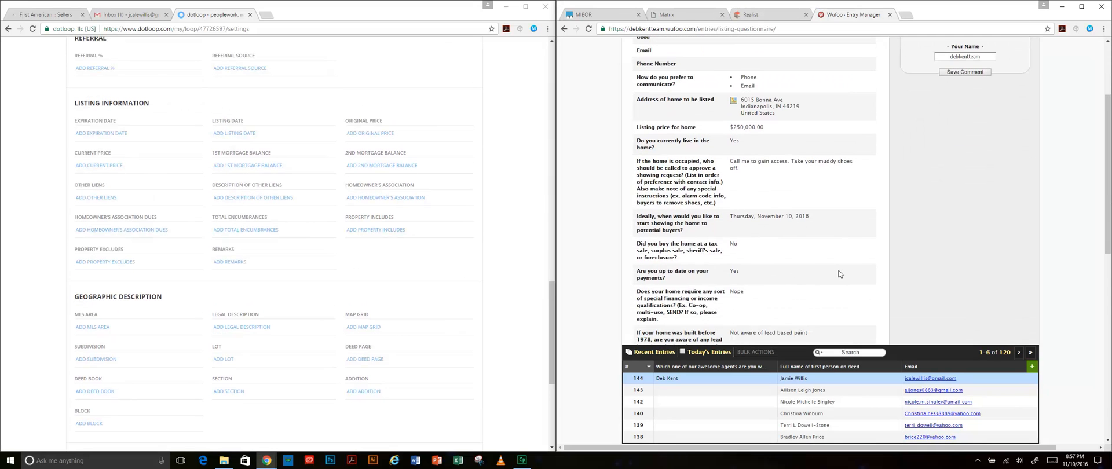
pyautogui.scroll(-1, 839, 274)
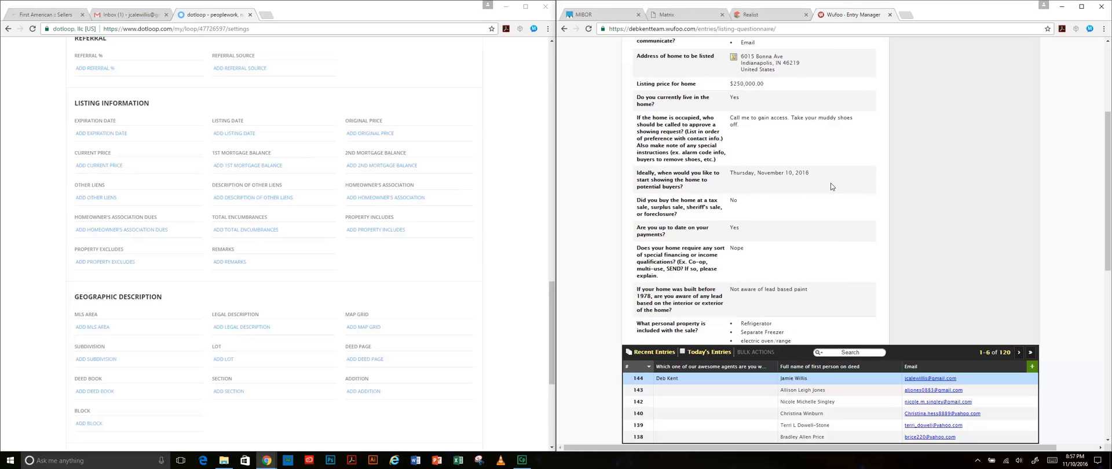
pyautogui.click(257, 134)
pyautogui.click(268, 189)
pyautogui.click(515, 248)
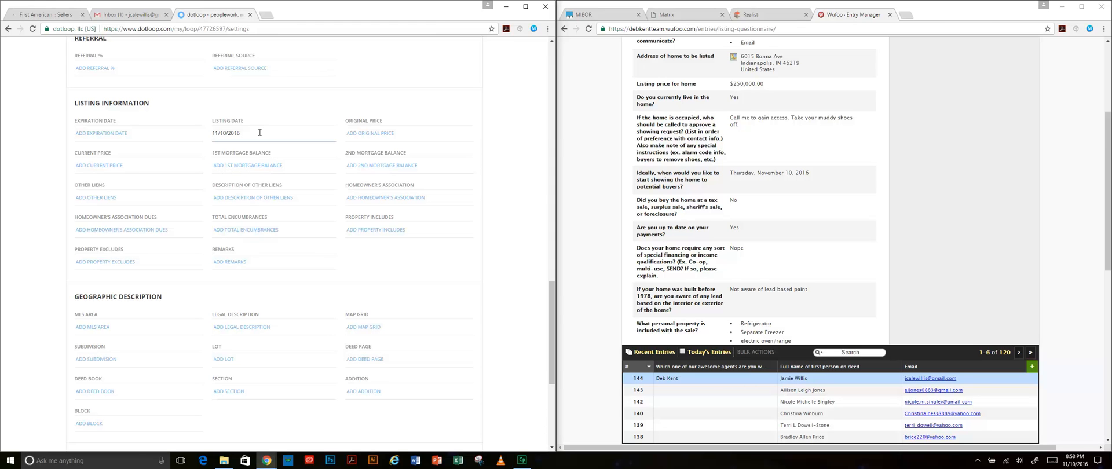
# - Set the listing expiration date to 05/10/2017 using the calendar picker
pyautogui.click(136, 133)
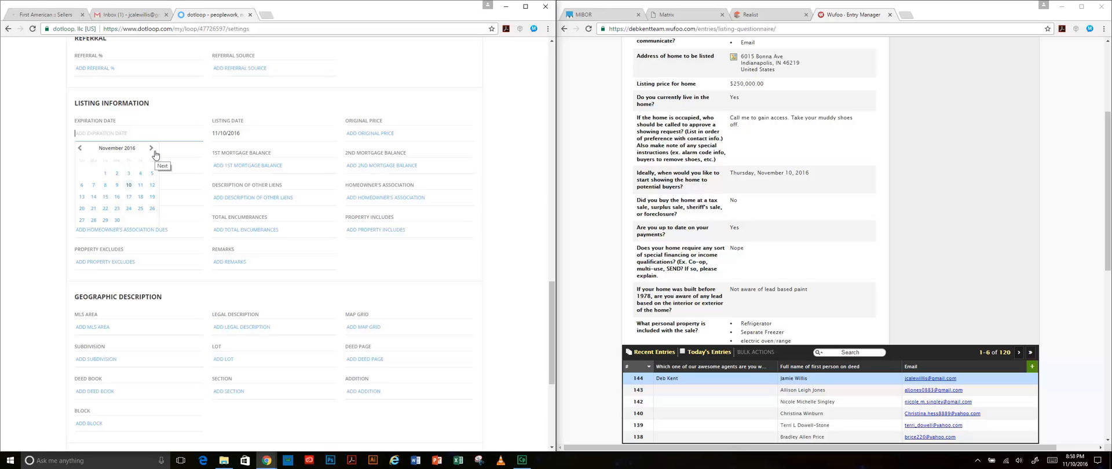
pyautogui.click(152, 148)
pyautogui.click(151, 147)
pyautogui.click(151, 148)
pyautogui.click(152, 147)
pyautogui.click(152, 147)
pyautogui.click(151, 148)
pyautogui.click(117, 184)
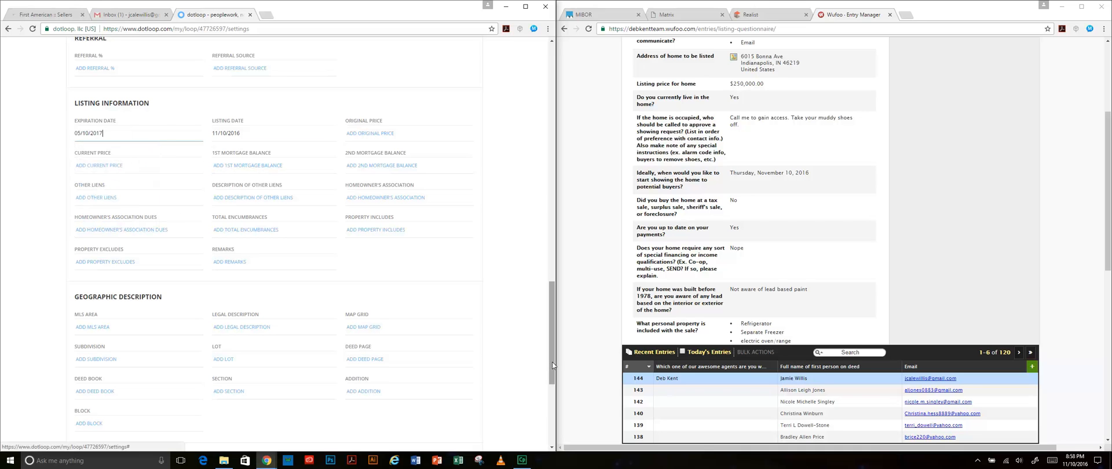
pyautogui.click(498, 297)
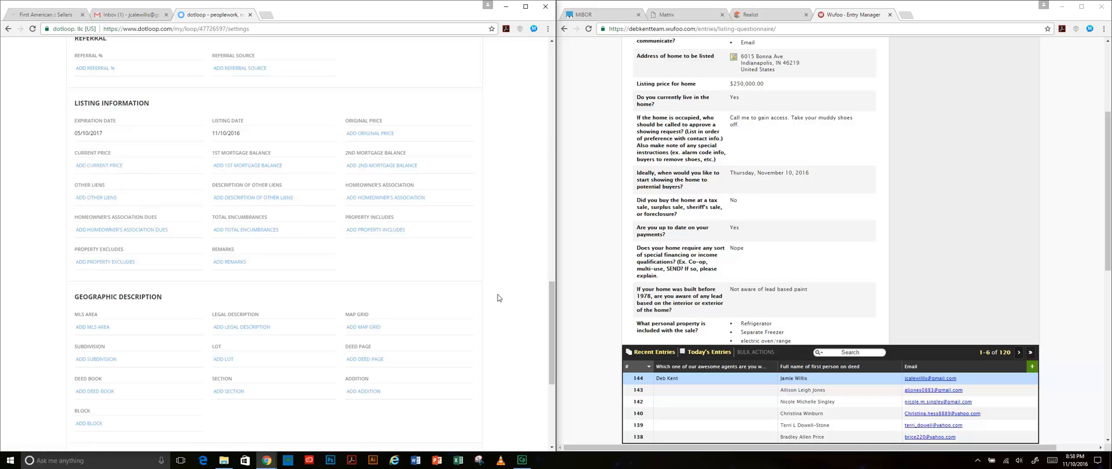
pyautogui.scroll(1, 880, 188)
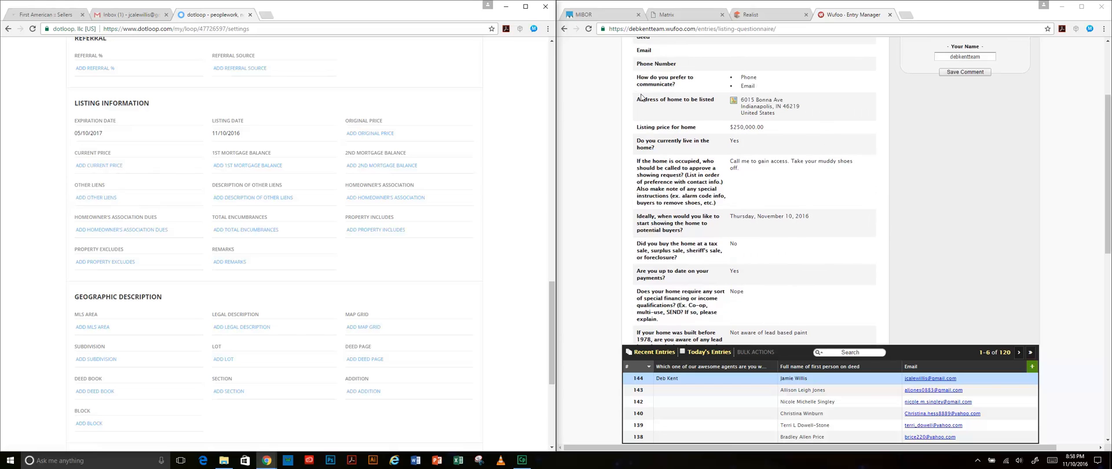
# - Enter 250000 as the original price under Listing Information
pyautogui.click(388, 134)
pyautogui.write('250000')
pyautogui.click(512, 196)
pyautogui.scroll(-2, 824, 239)
pyautogui.scroll(-4, 824, 239)
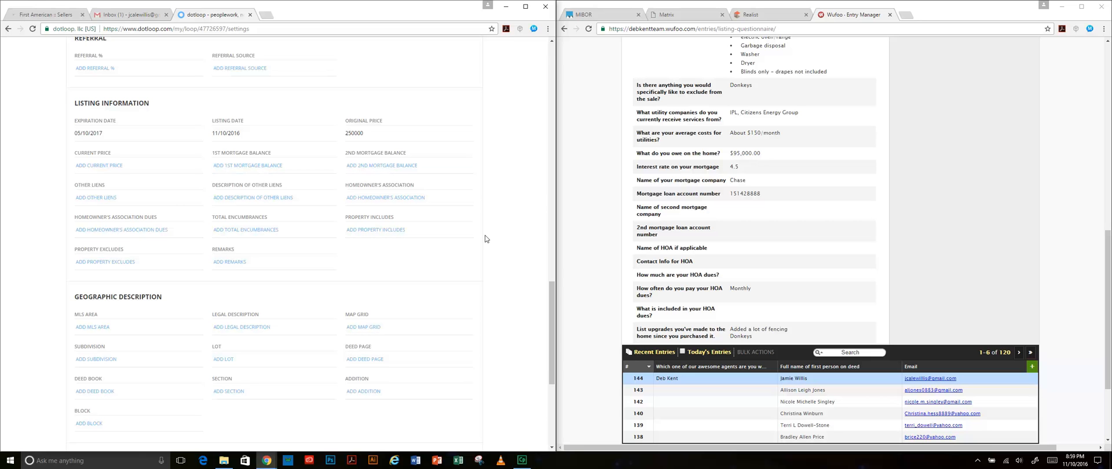
pyautogui.scroll(8, 476, 255)
pyautogui.scroll(3, 472, 262)
pyautogui.scroll(5, 471, 259)
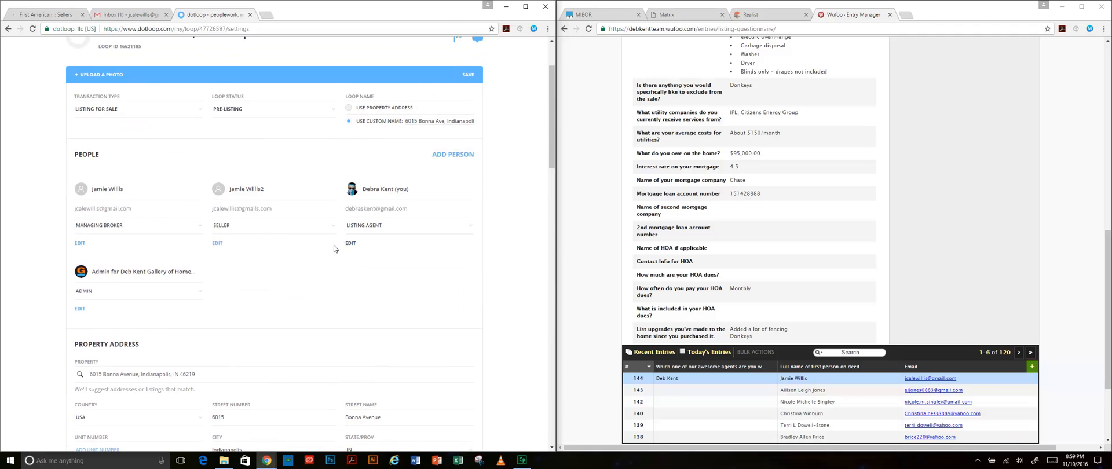
# - Check the seller's contact details and phone number, then close them without changes
pyautogui.click(217, 243)
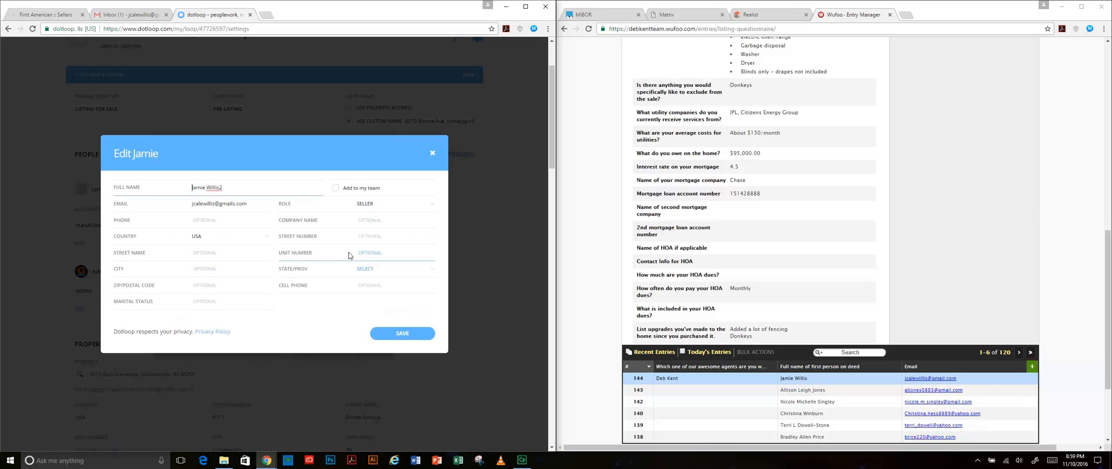
pyautogui.click(200, 220)
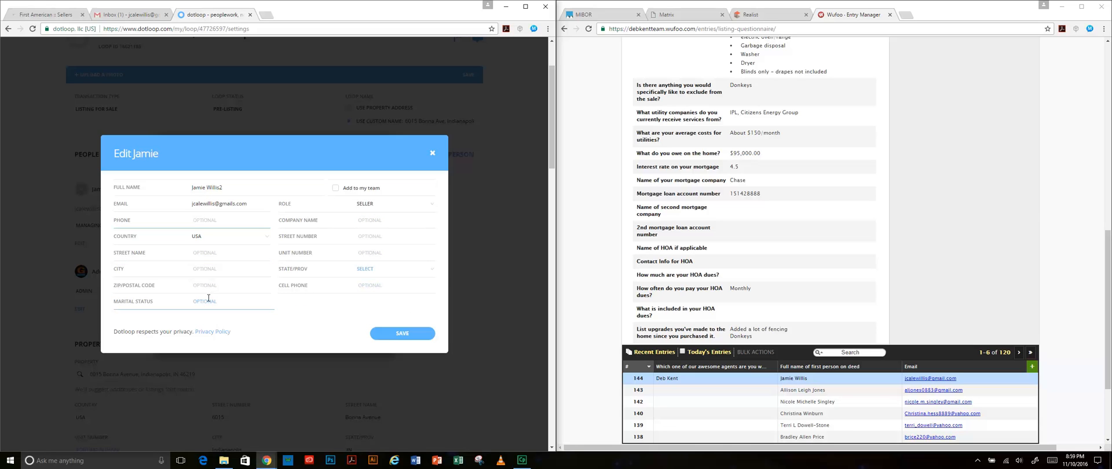
pyautogui.click(435, 158)
# - Scroll down Listing Information and begin a Property Includes entry
pyautogui.scroll(-5, 467, 289)
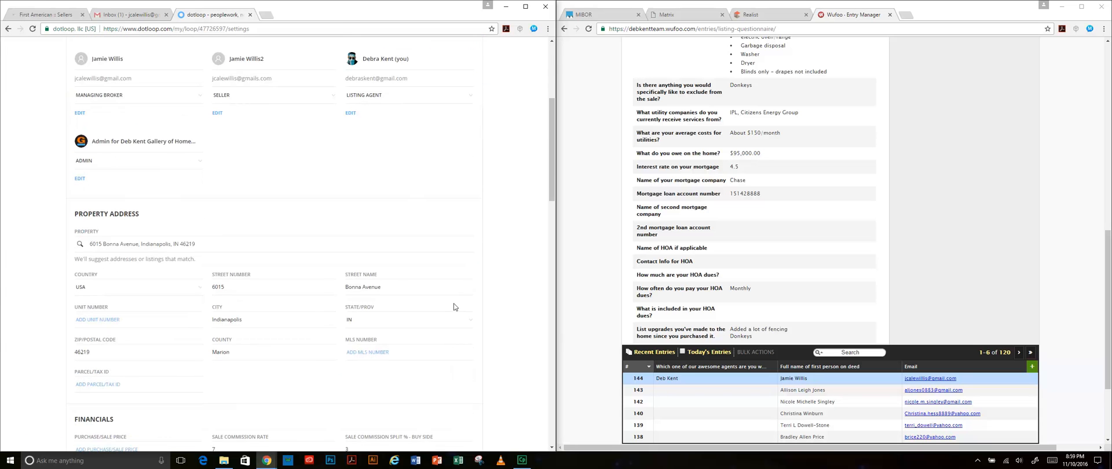
pyautogui.scroll(-3, 454, 306)
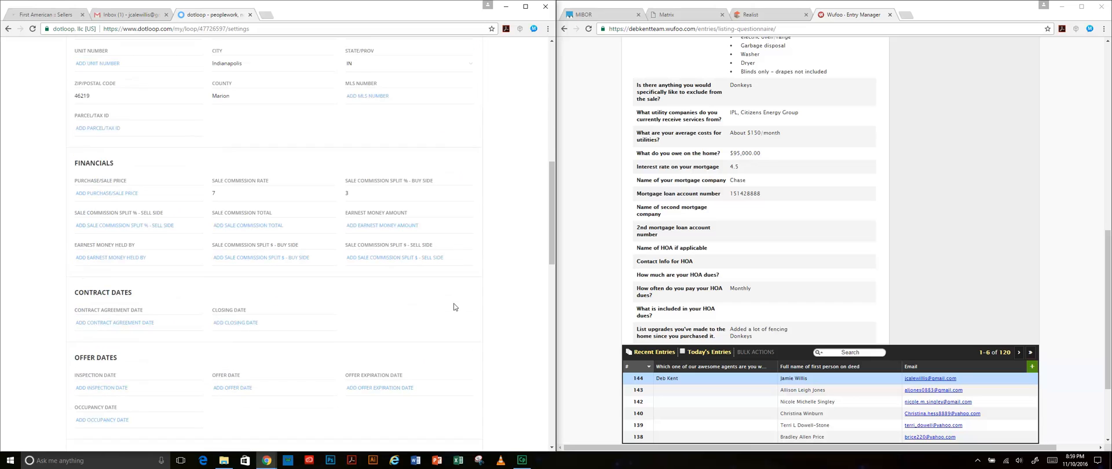
pyautogui.scroll(-3, 454, 307)
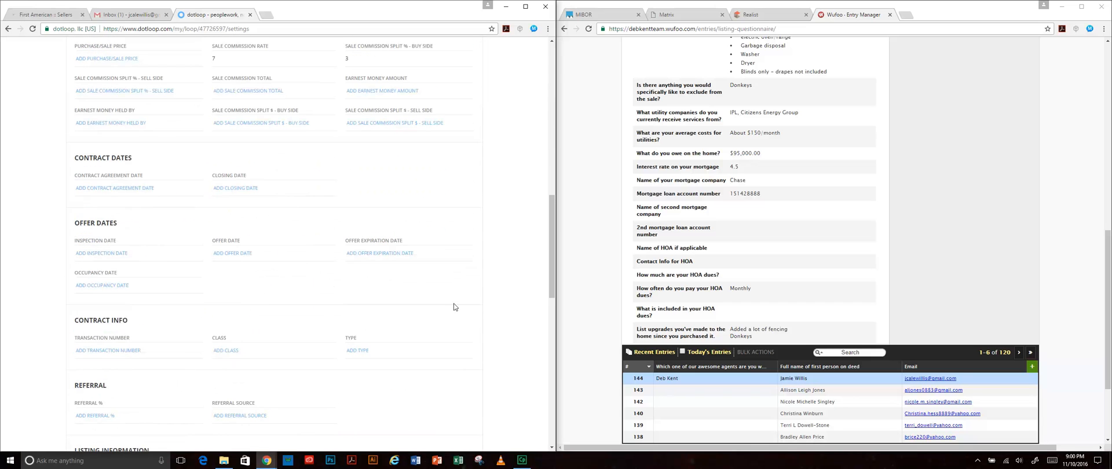
pyautogui.scroll(-4, 454, 307)
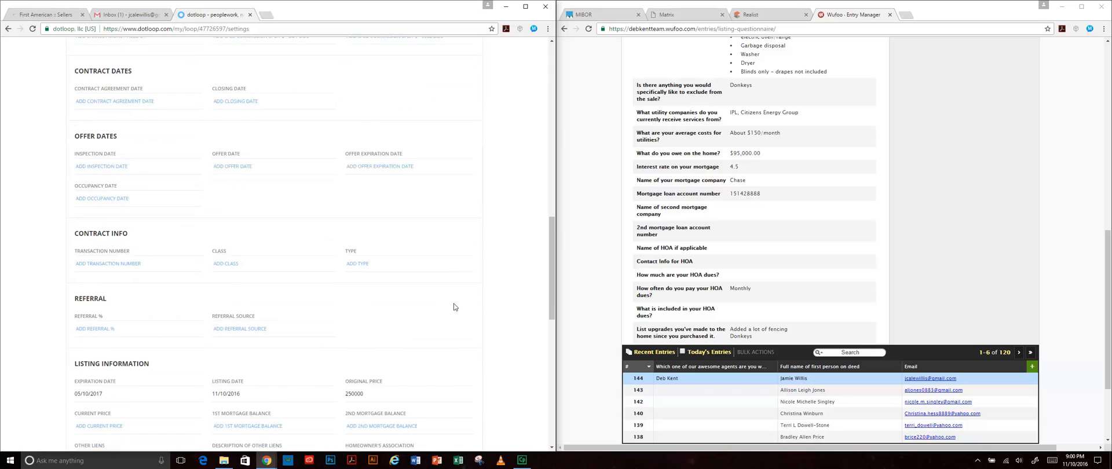
pyautogui.scroll(-1, 455, 303)
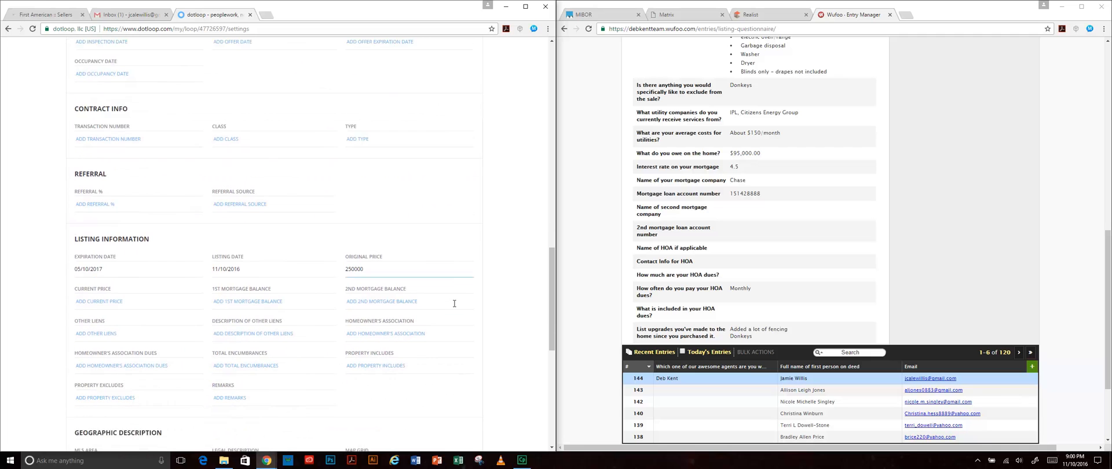
pyautogui.scroll(-3, 455, 304)
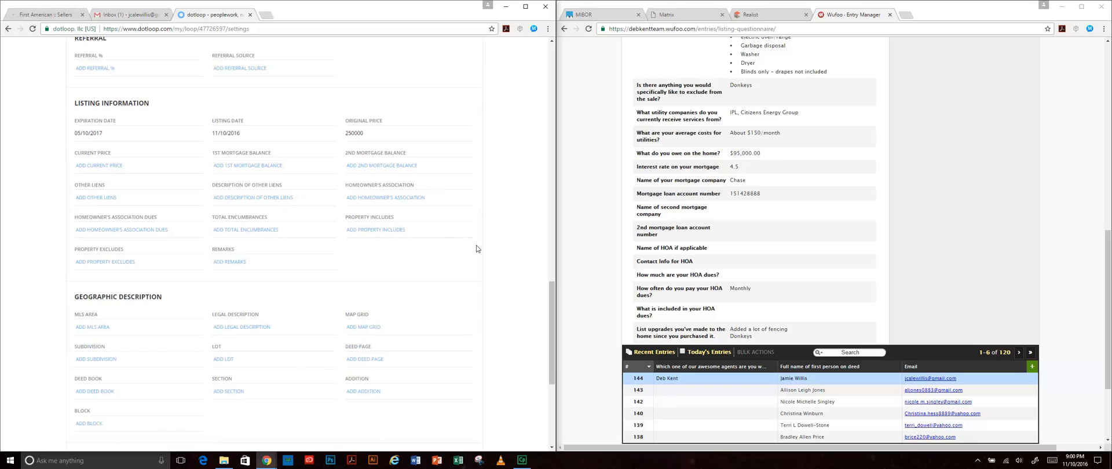
pyautogui.scroll(-1, 476, 245)
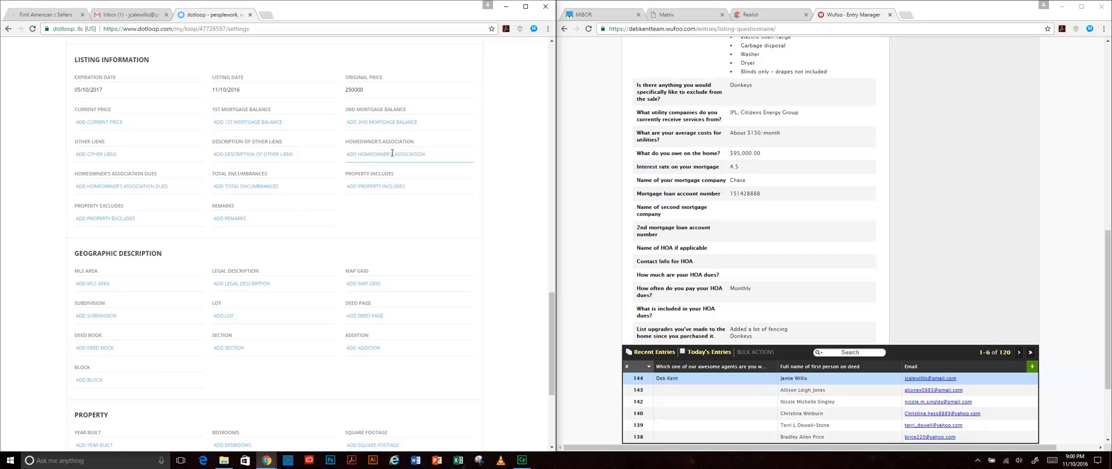
pyautogui.click(379, 187)
# - List 'Refrigerator, washer and dryer' under Property Includes
pyautogui.scroll(3, 875, 292)
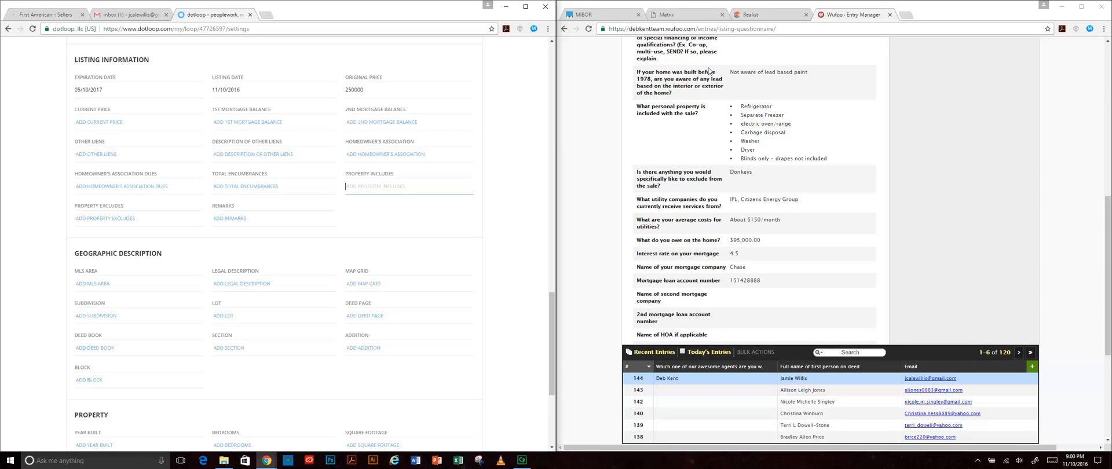
pyautogui.write('Refrigerator, washer and dryer')
pyautogui.click(539, 249)
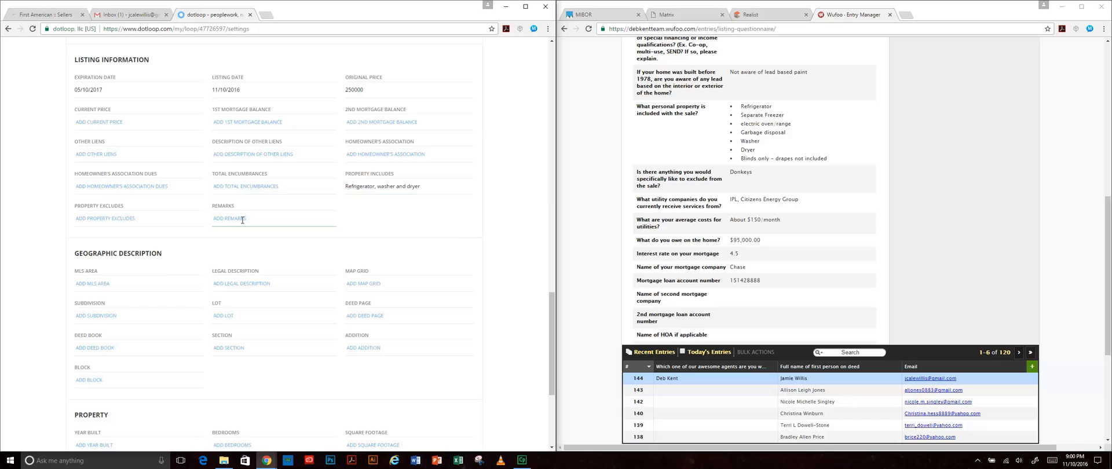
# - Record 'Donkeys' under Property Excludes
pyautogui.click(149, 219)
pyautogui.write('Donkeys')
pyautogui.click(520, 205)
pyautogui.scroll(-2, 477, 234)
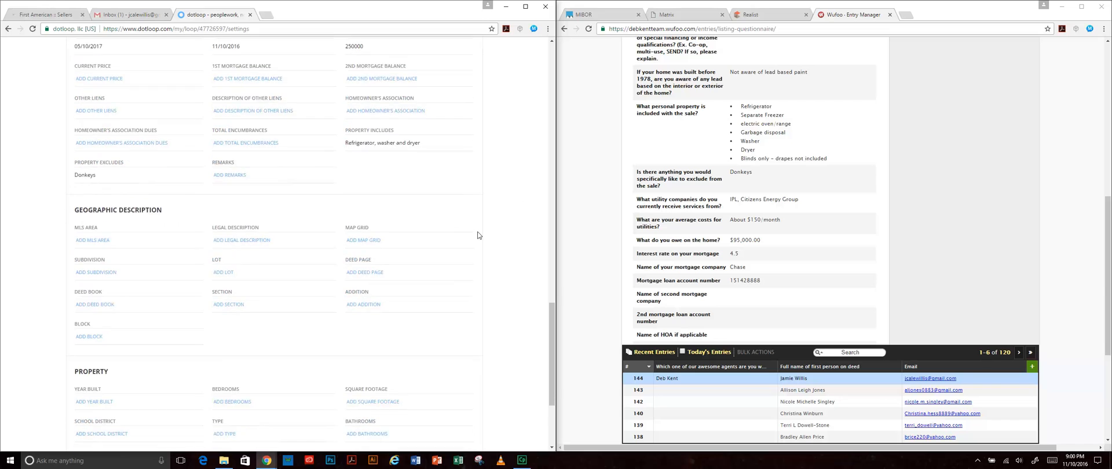
pyautogui.scroll(-1, 478, 235)
pyautogui.scroll(-1, 440, 209)
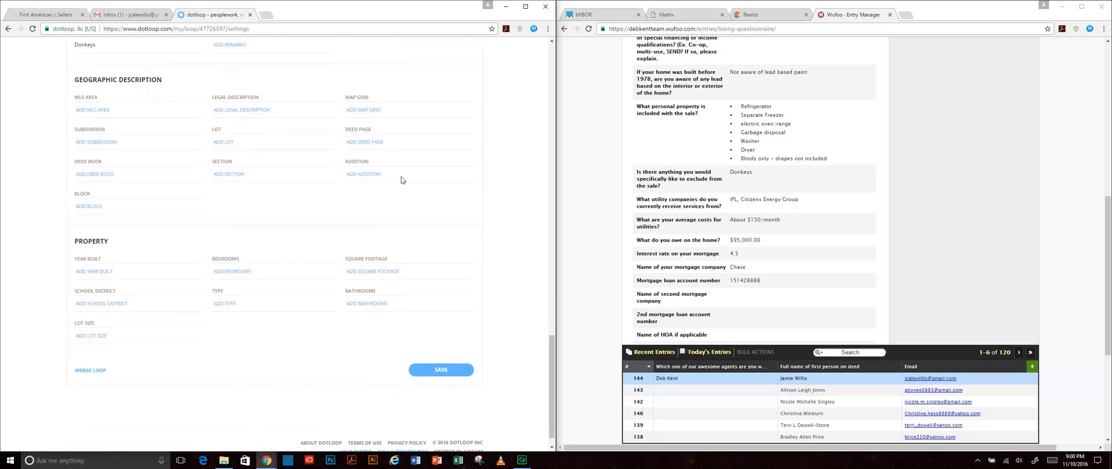
# - Enter MLS area 4905, checking it against the Matrix listing
pyautogui.click(134, 110)
pyautogui.write('4905')
pyautogui.click(763, 16)
pyautogui.click(698, 15)
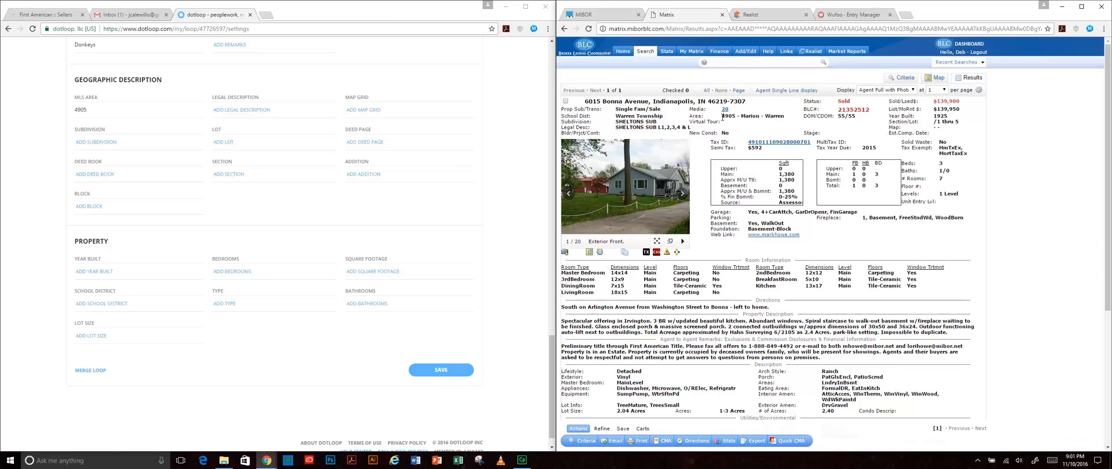
pyautogui.moveTo(722, 116); pyautogui.dragTo(785, 116)
pyautogui.click(783, 130)
# - Paste the Realist report's legal description into Legal Description
pyautogui.click(243, 110)
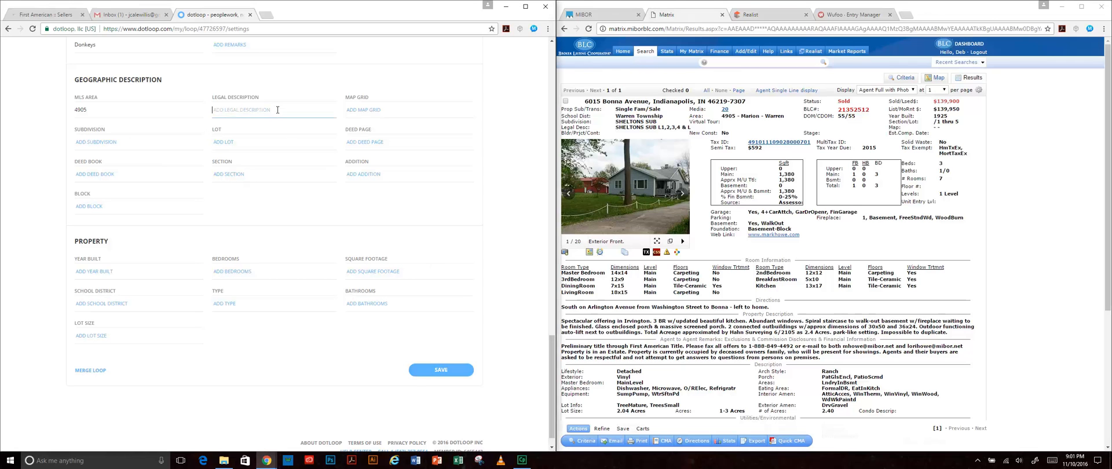
pyautogui.click(785, 15)
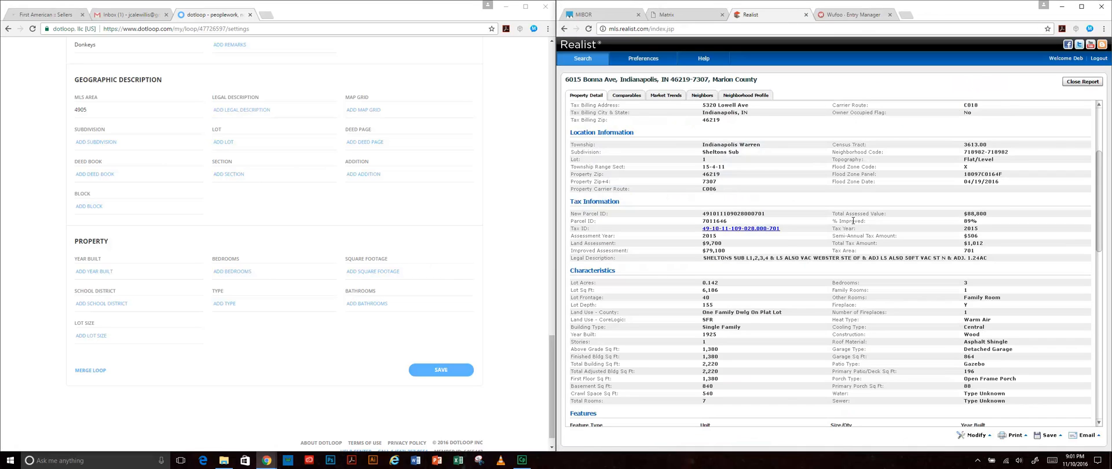
pyautogui.scroll(-2, 853, 220)
pyautogui.scroll(2, 853, 221)
pyautogui.moveTo(981, 257); pyautogui.dragTo(688, 257)
pyautogui.hotkey('ctrl', 'c')
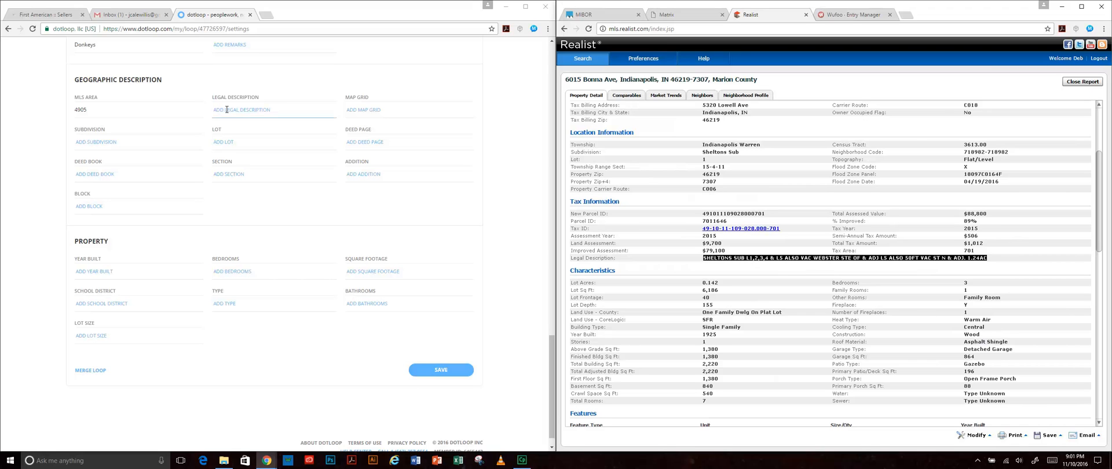
pyautogui.click(250, 115)
pyautogui.hotkey('ctrl', 'v')
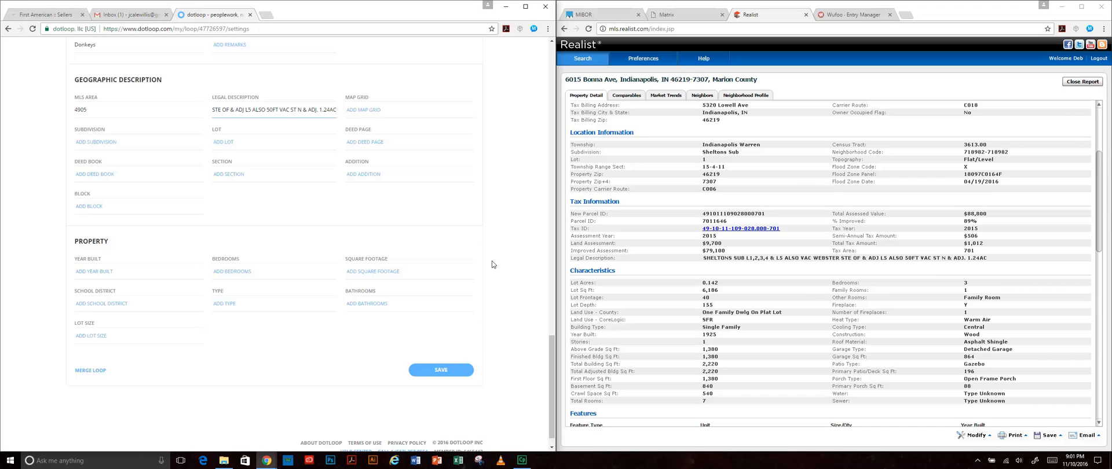
# - Set the lot to 1, save the listing details, and return to the loop
pyautogui.click(272, 145)
pyautogui.scroll(3, 776, 254)
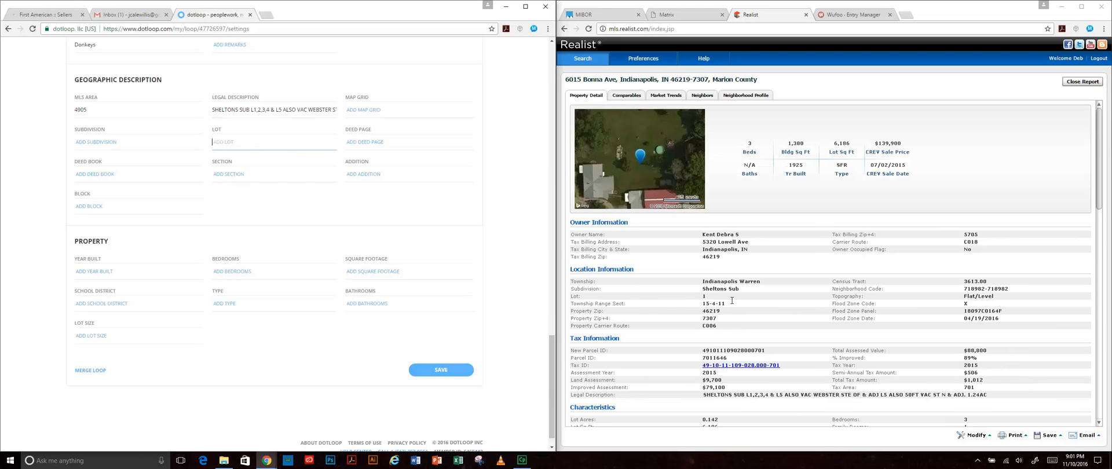
pyautogui.write('1')
pyautogui.click(313, 392)
pyautogui.scroll(-1, 316, 384)
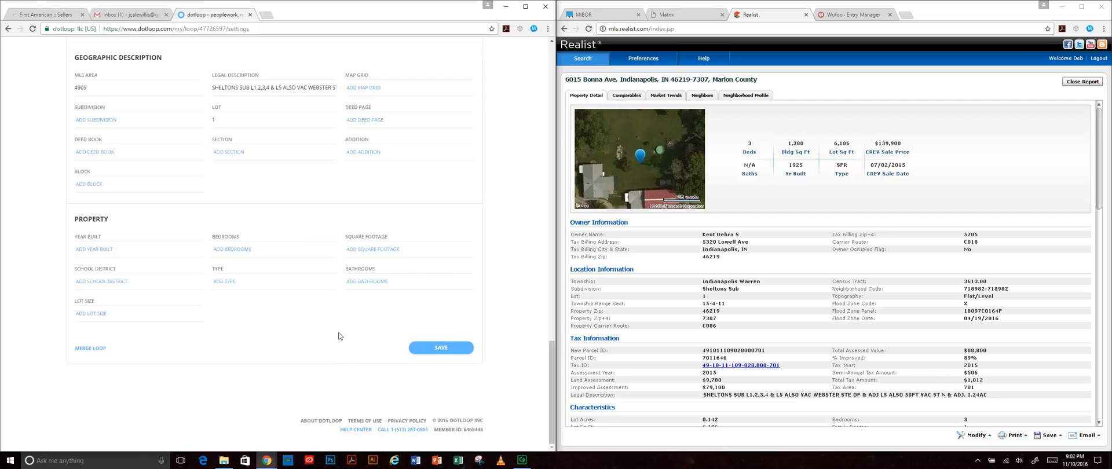
pyautogui.click(447, 350)
pyautogui.scroll(15, 415, 338)
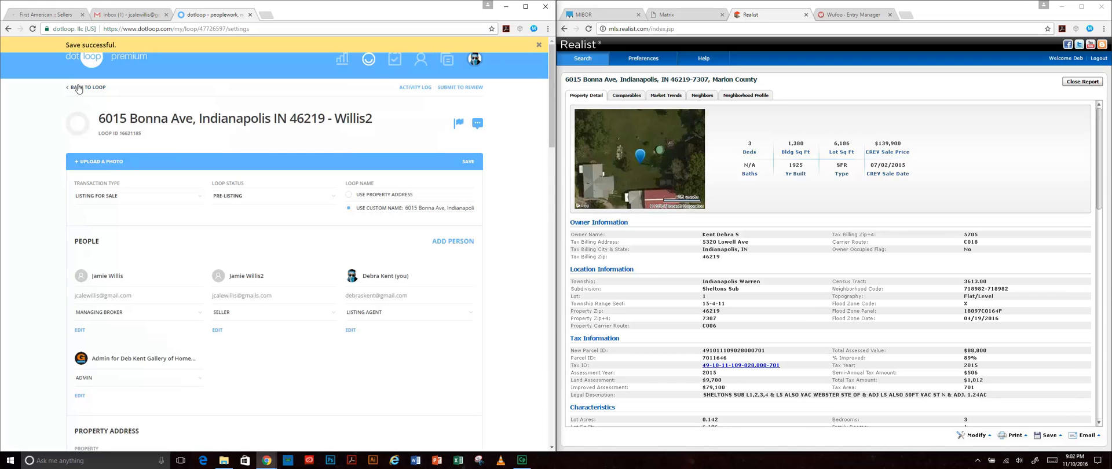
pyautogui.click(80, 89)
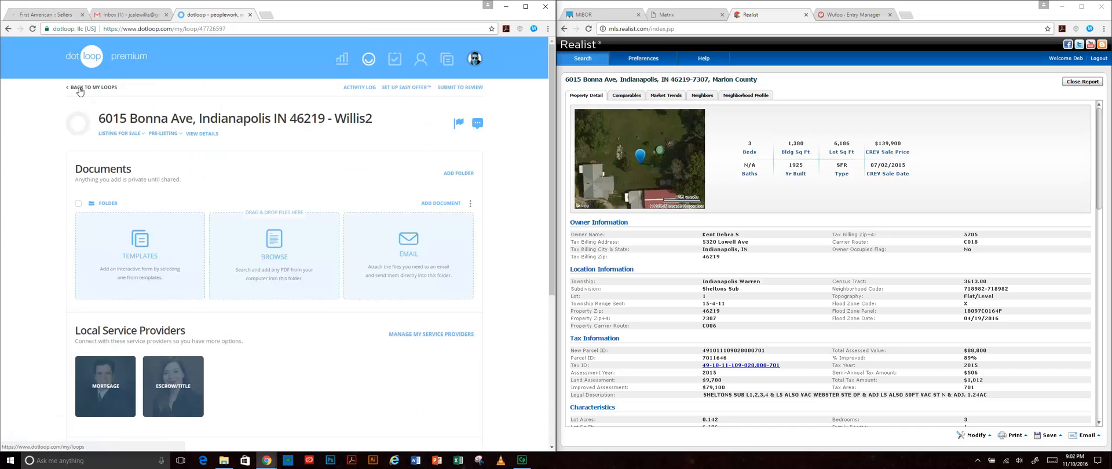
# - Dismiss the file chooser and copy the loop's document-upload email address
pyautogui.scroll(-1, 501, 237)
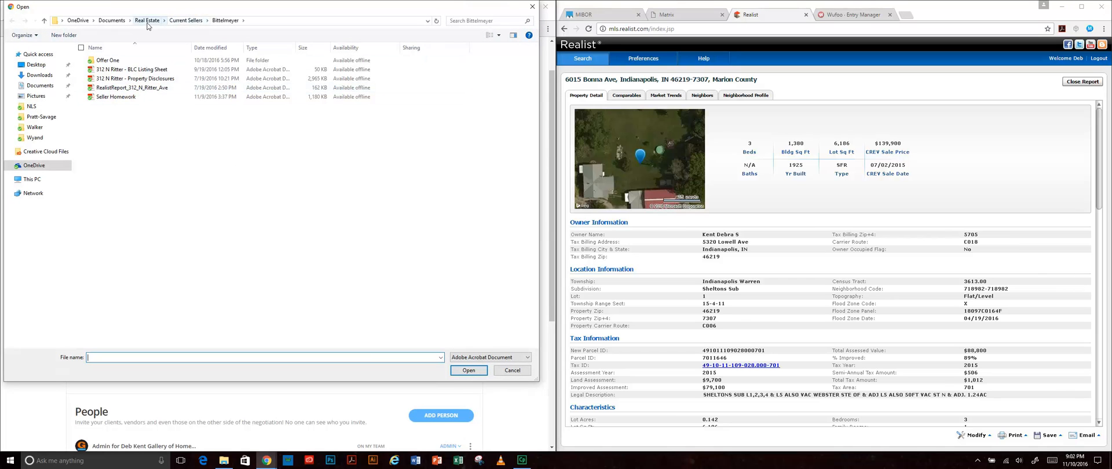
pyautogui.click(121, 79)
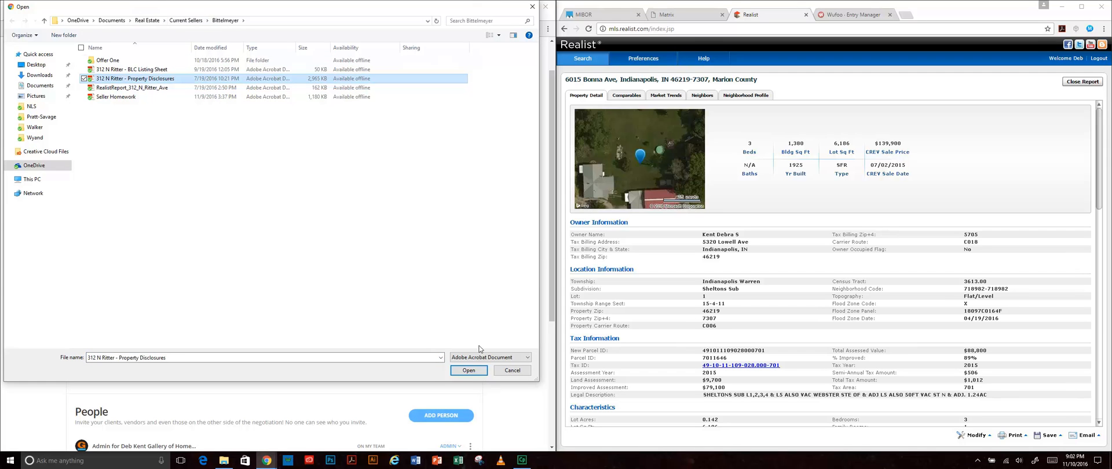
pyautogui.click(532, 6)
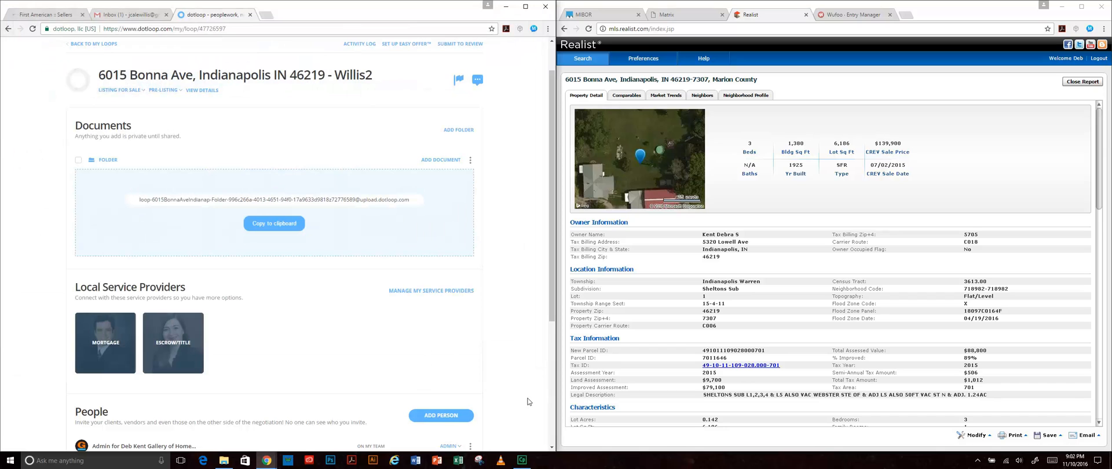
pyautogui.click(293, 227)
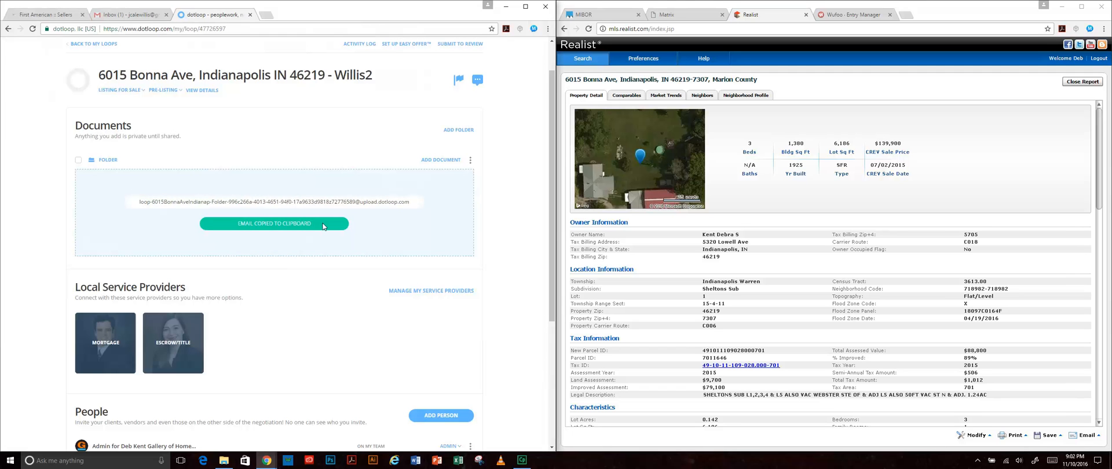
# - Forward the CostsFirst closing-costs email to the loop's upload address, then return to the loop
pyautogui.click(49, 14)
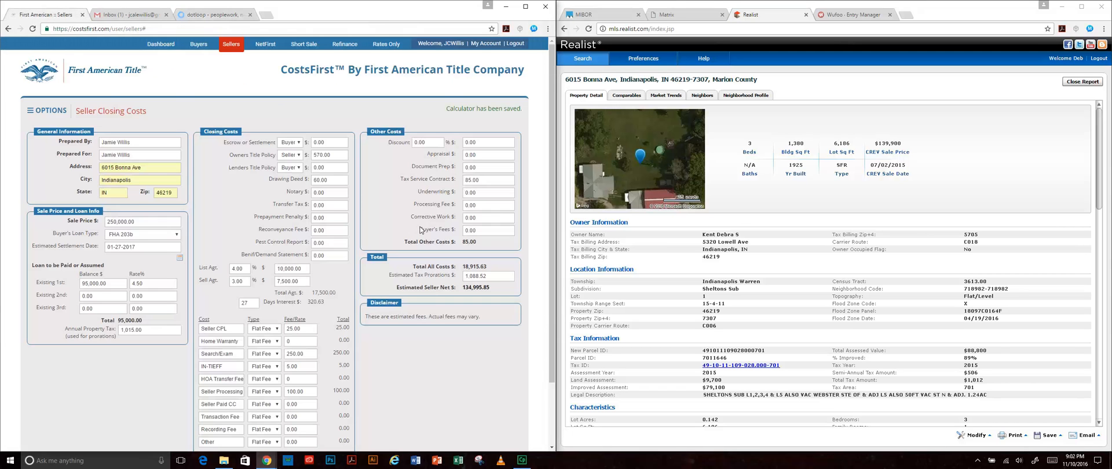
pyautogui.click(116, 15)
pyautogui.click(263, 120)
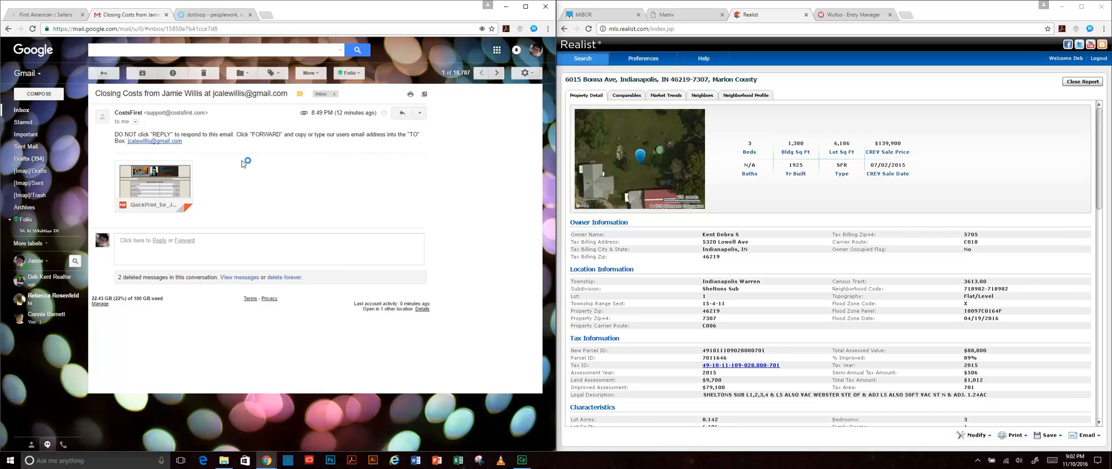
pyautogui.click(185, 241)
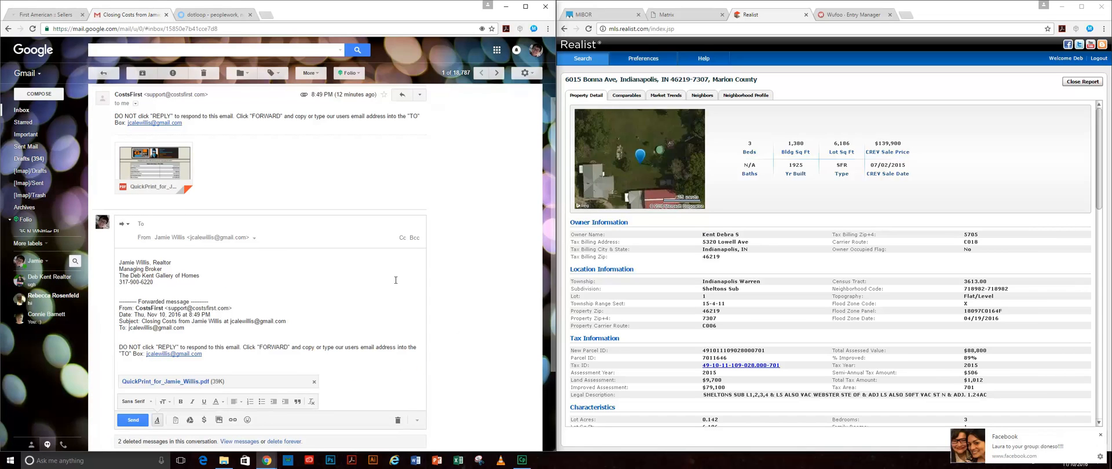
pyautogui.hotkey('ctrl', 'v')
pyautogui.click(130, 422)
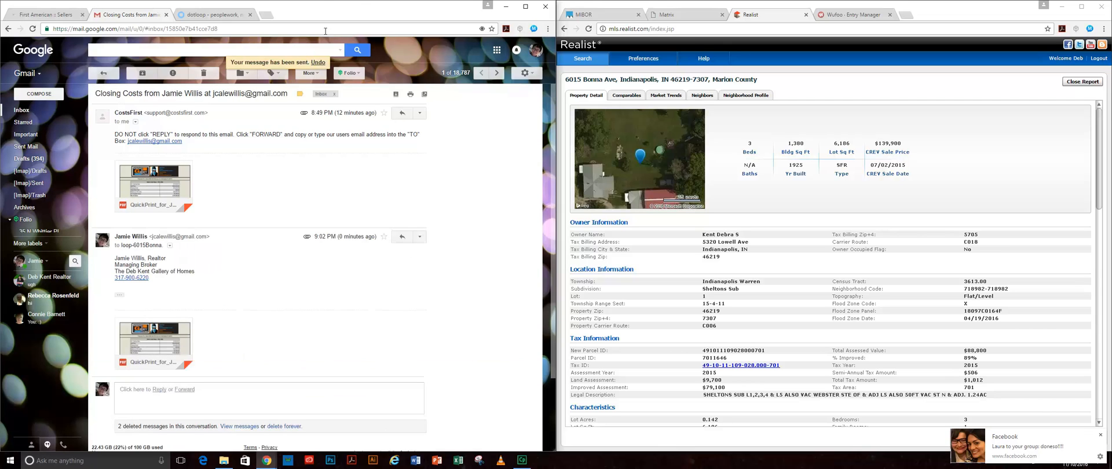
pyautogui.click(209, 14)
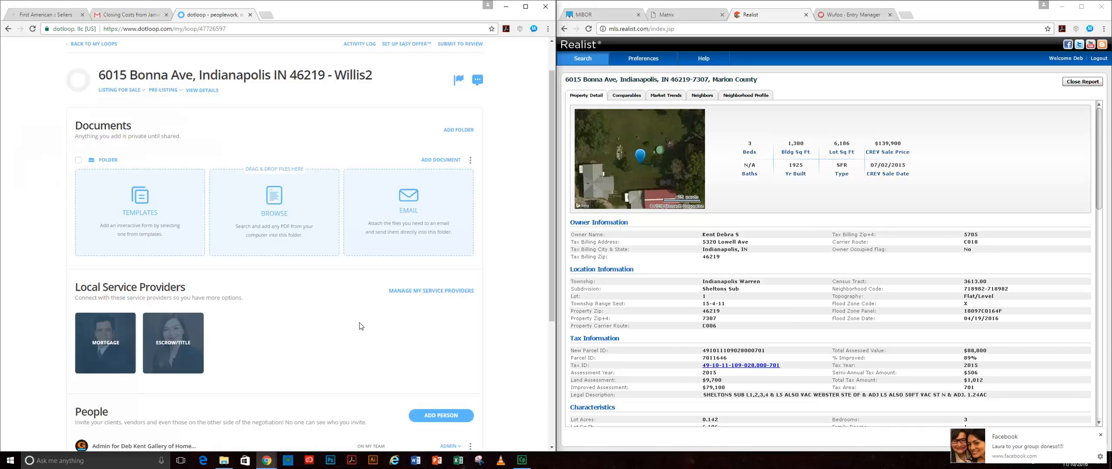
# - Open the template picker and browse the IAR BLC and IAR Residential folders
pyautogui.click(137, 201)
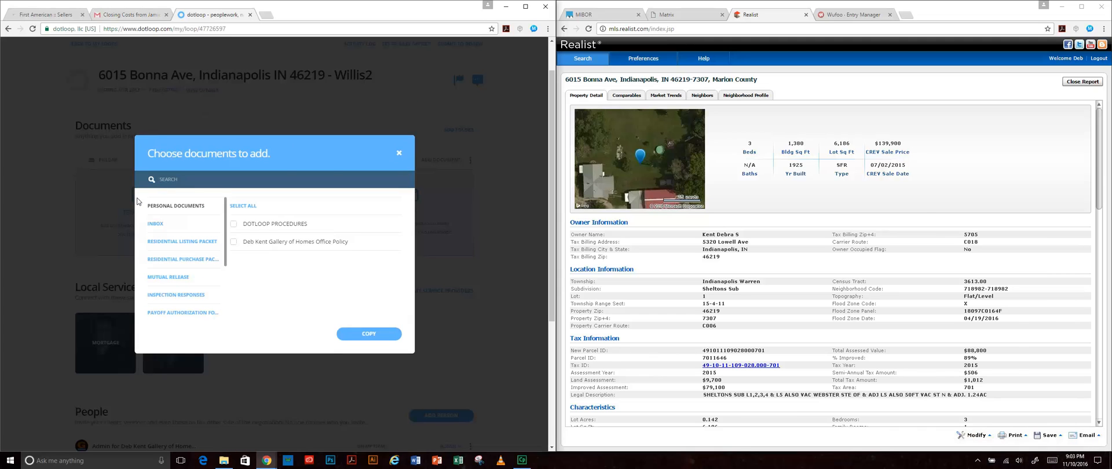
pyautogui.moveTo(314, 154); pyautogui.dragTo(370, 128)
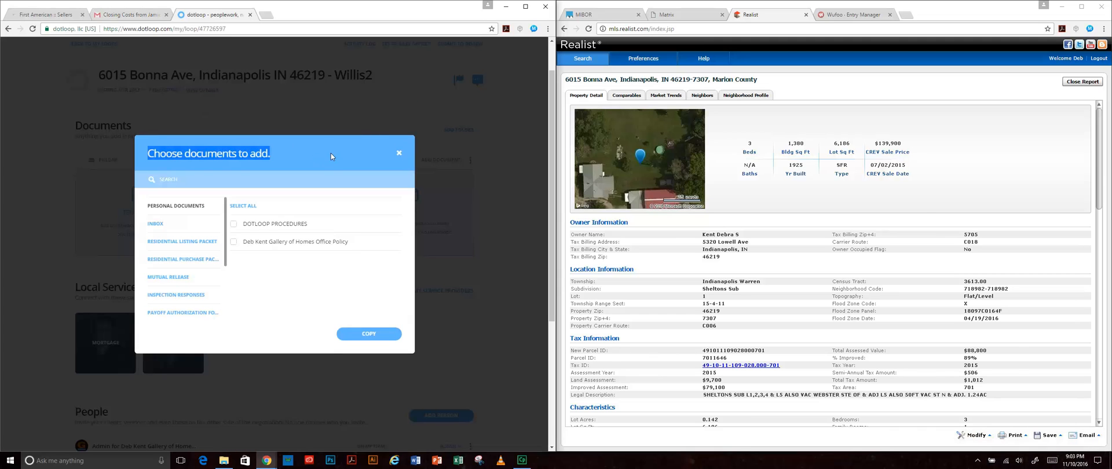
pyautogui.click(331, 154)
pyautogui.scroll(-3, 193, 259)
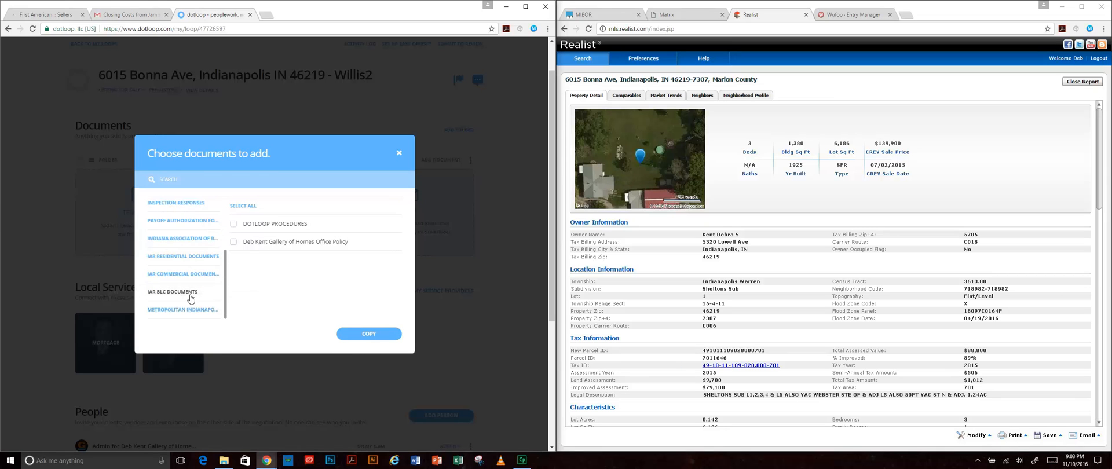
pyautogui.click(191, 292)
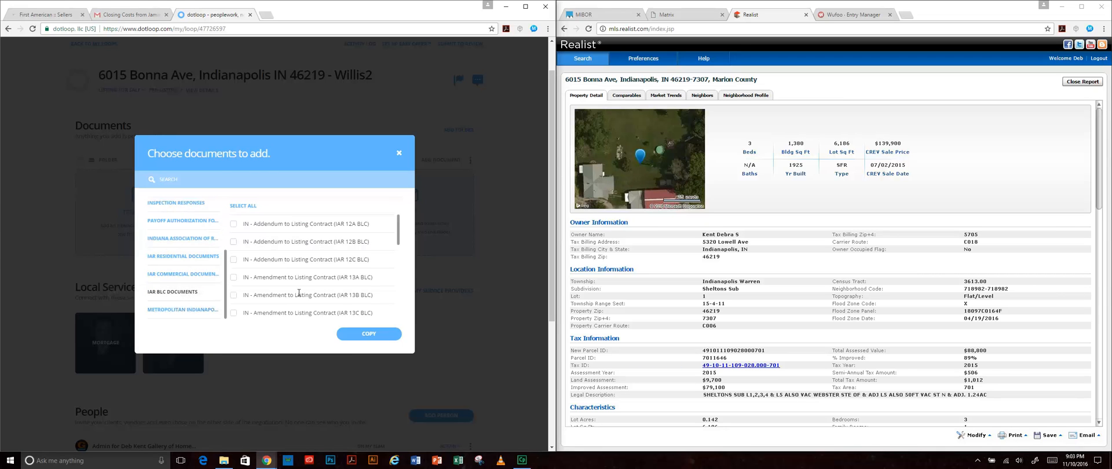
pyautogui.click(195, 254)
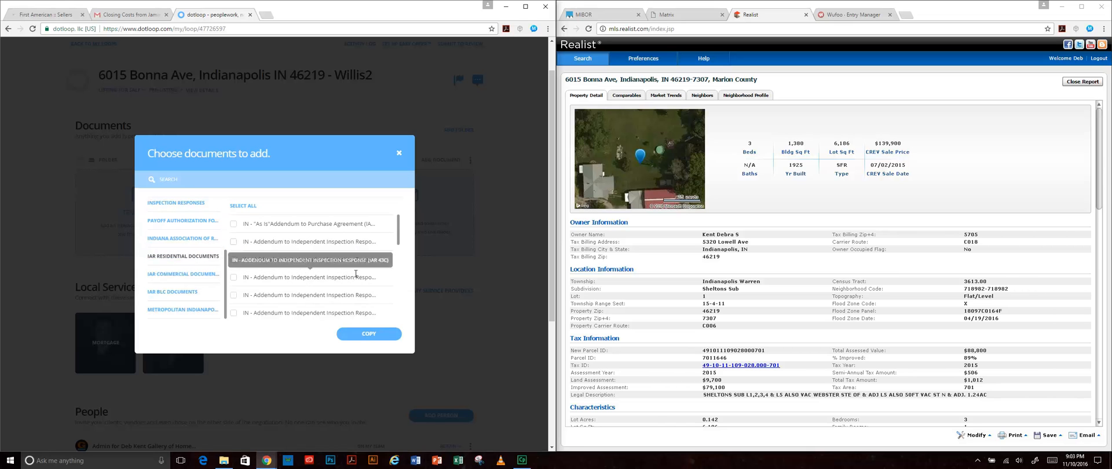
pyautogui.scroll(1, 356, 276)
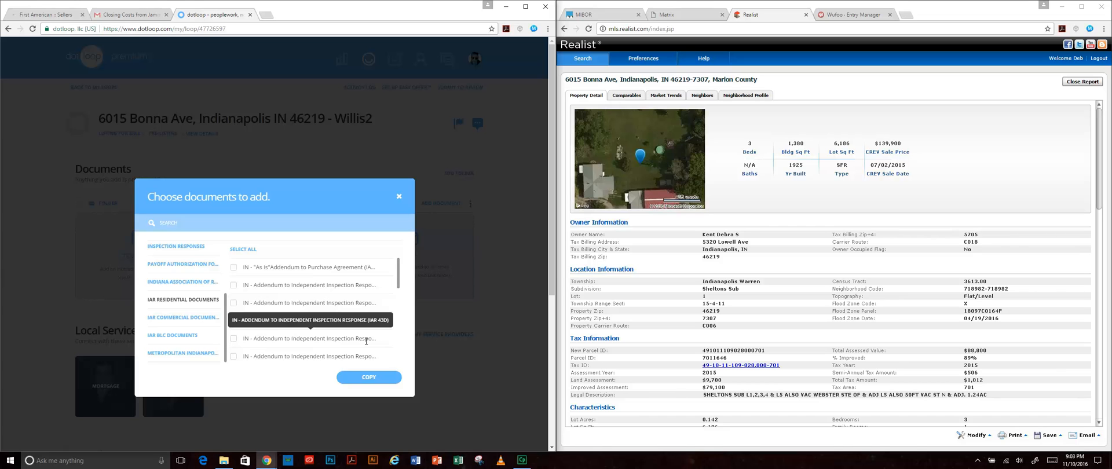
pyautogui.scroll(-3, 366, 341)
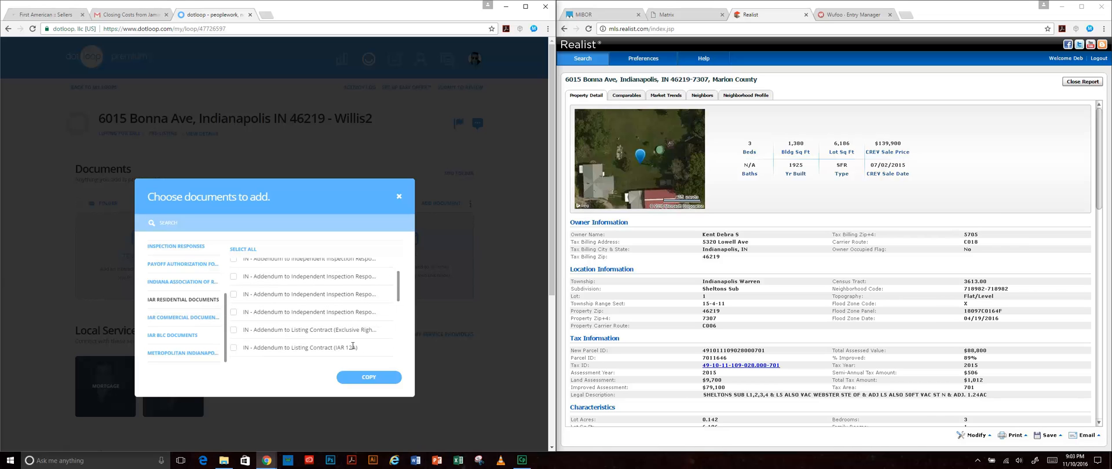
pyautogui.scroll(2, 354, 345)
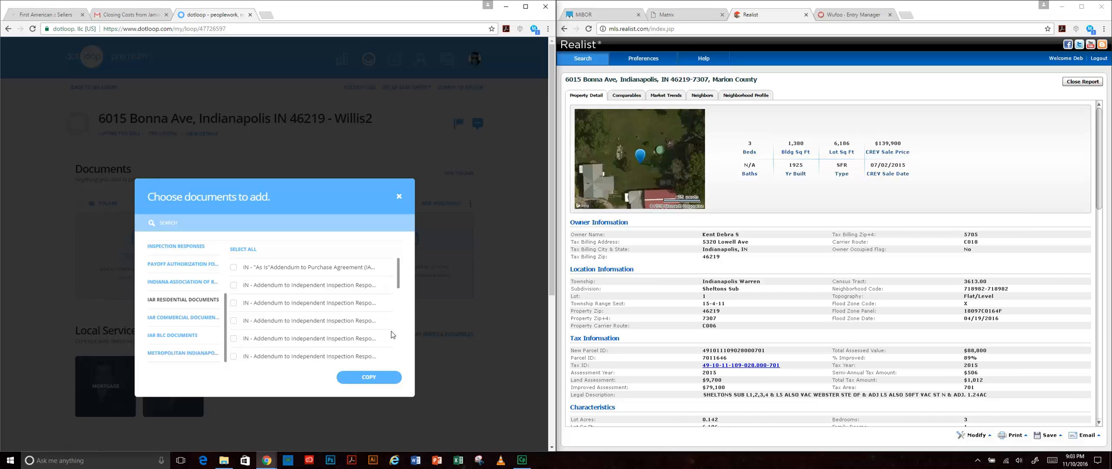
pyautogui.moveTo(398, 270)
pyautogui.mouseDown()
pyautogui.moveTo(399, 294)
pyautogui.moveTo(398, 270)
pyautogui.mouseUp()
pyautogui.scroll(3, 187, 339)
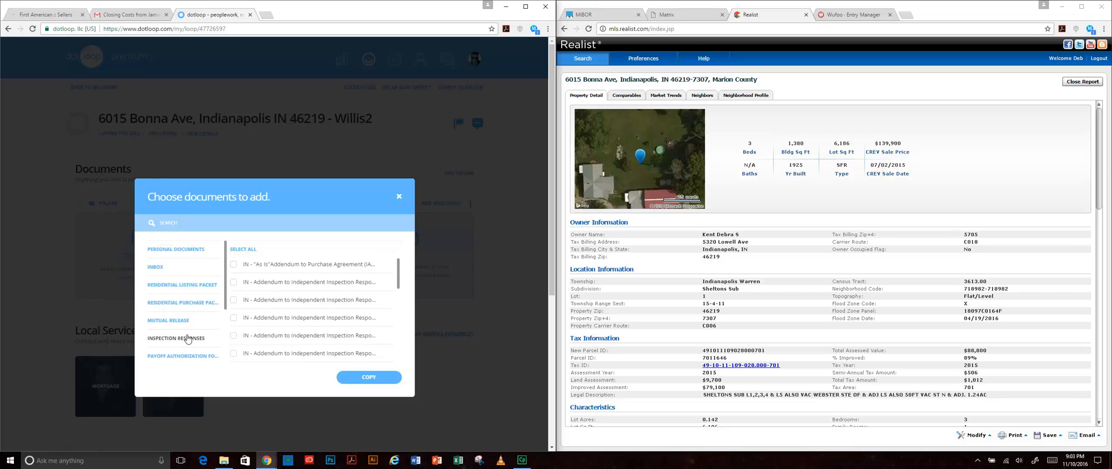
# - In Residential Listing Packet, tick the Staging Contract addendum, leaving Short Sale Addendum unticked
pyautogui.click(187, 288)
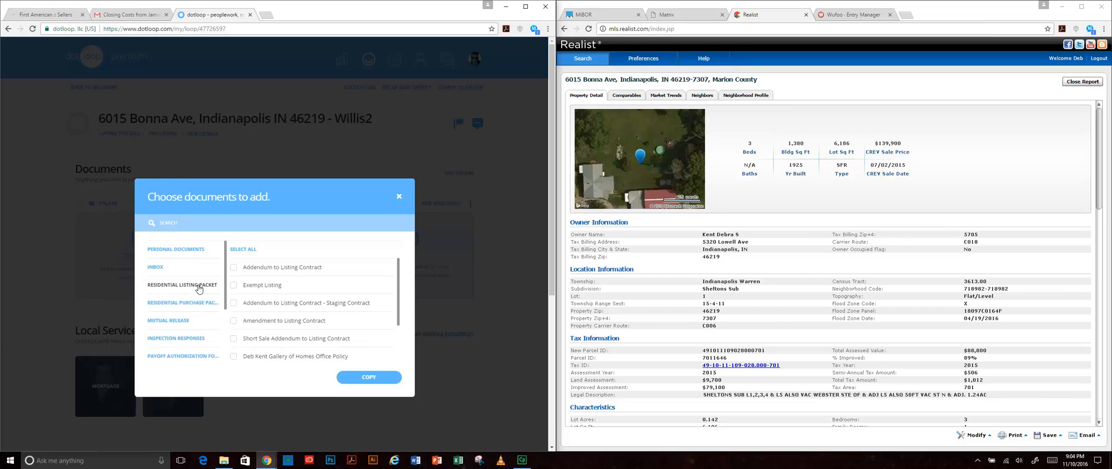
pyautogui.scroll(-2, 376, 324)
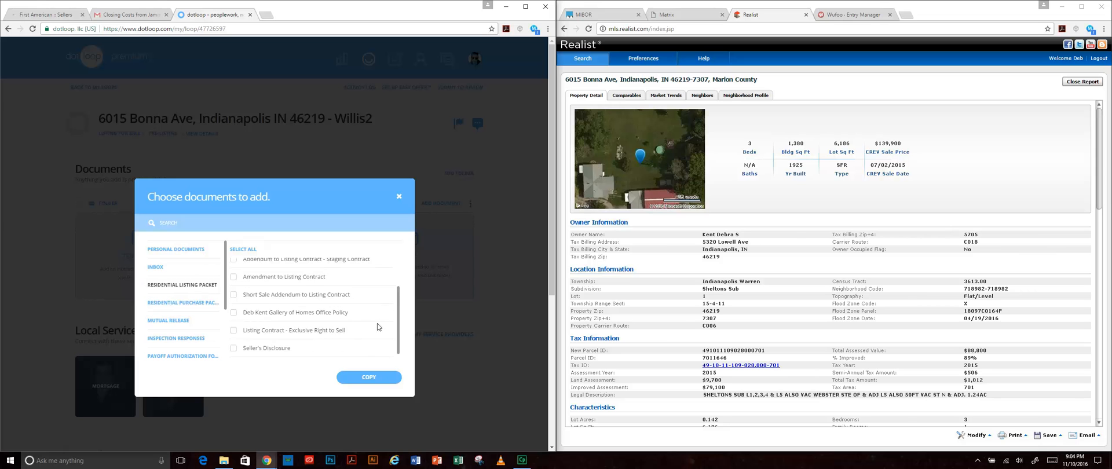
pyautogui.scroll(-1, 376, 324)
pyautogui.scroll(3, 359, 287)
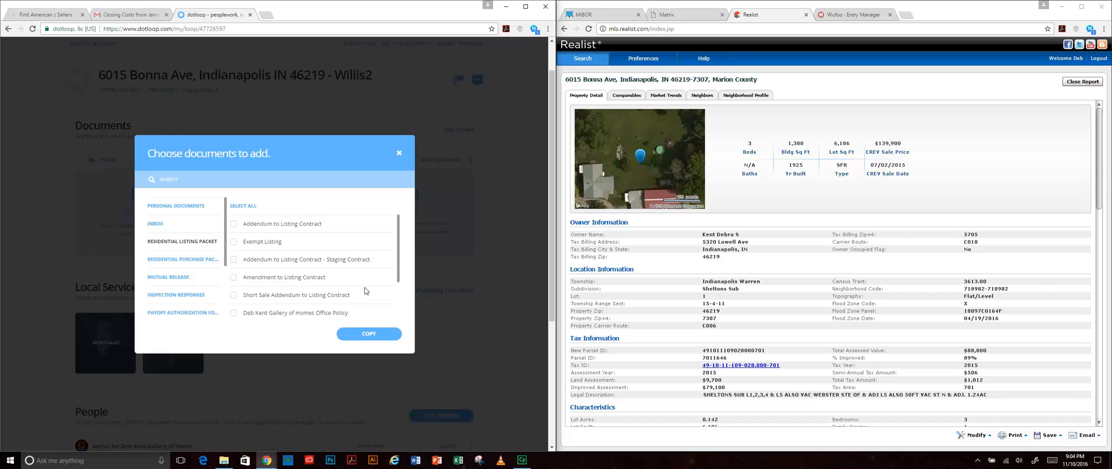
pyautogui.scroll(-2, 365, 290)
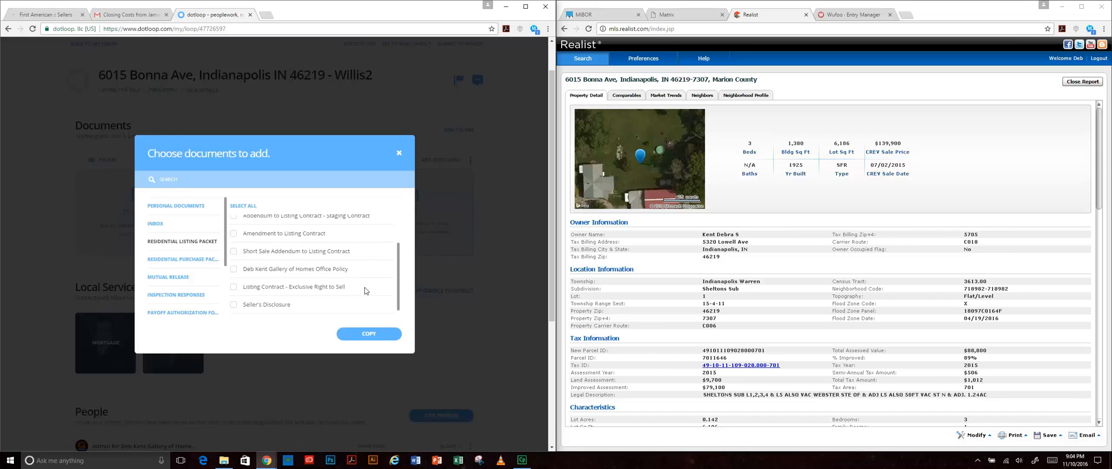
pyautogui.click(233, 251)
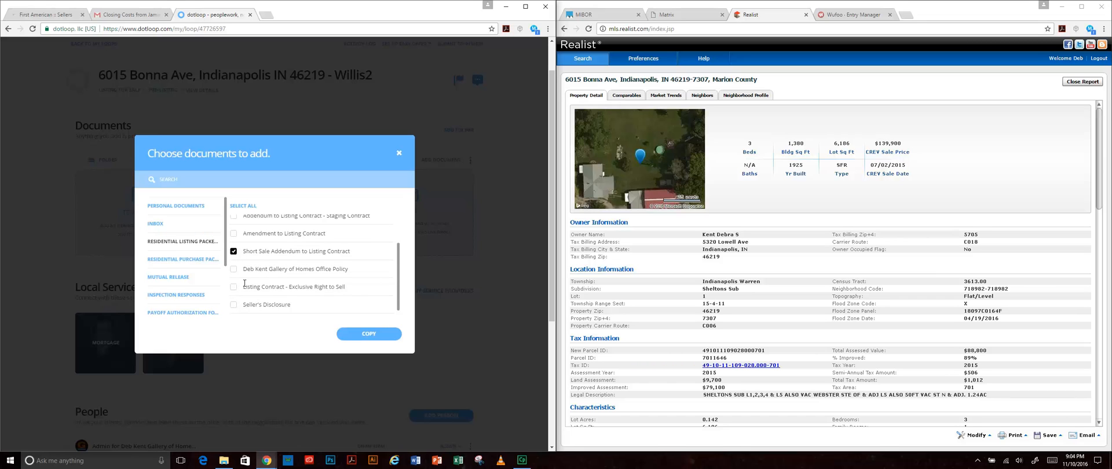
pyautogui.click(233, 251)
pyautogui.scroll(2, 344, 276)
pyautogui.scroll(-4, 371, 290)
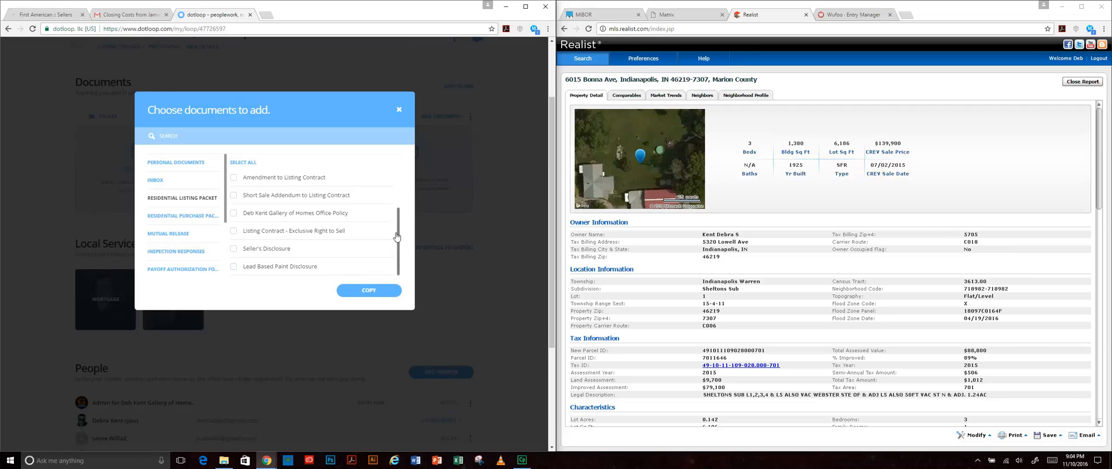
pyautogui.scroll(3, 363, 248)
pyautogui.scroll(1, 363, 247)
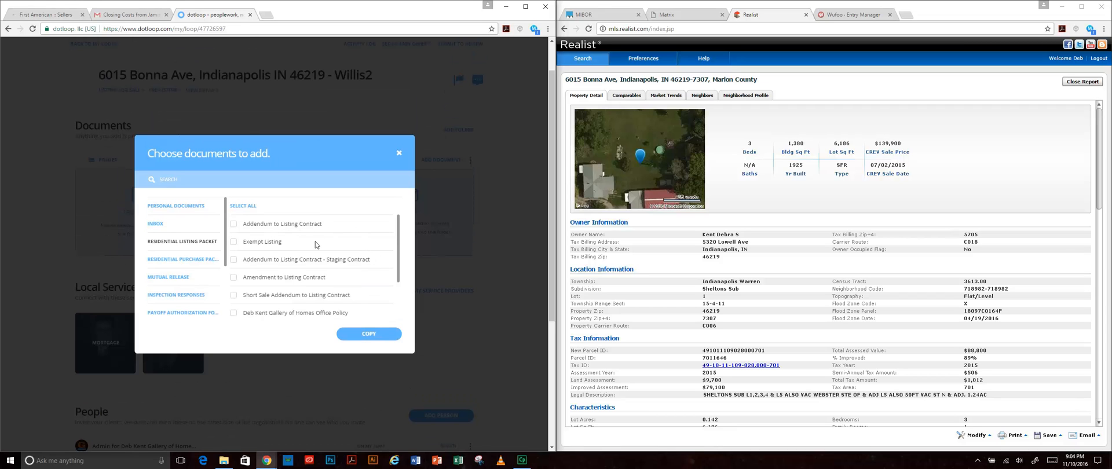
pyautogui.click(233, 260)
pyautogui.scroll(-1, 365, 275)
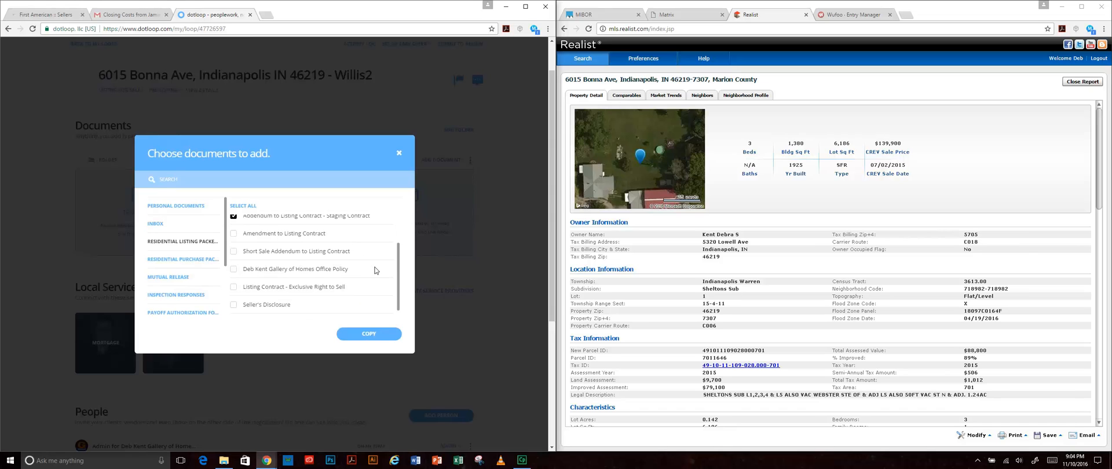
# - Tick Office Policy, Exclusive Right to Sell contract, Seller's and Lead Based Paint Disclosures, then copy all five
pyautogui.click(233, 269)
pyautogui.click(233, 287)
pyautogui.scroll(-1, 341, 284)
pyautogui.click(233, 292)
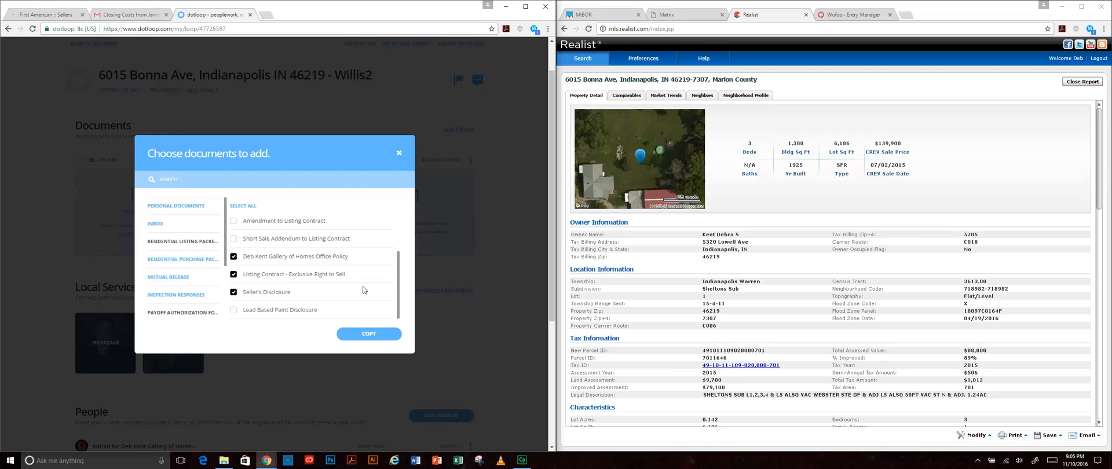
pyautogui.click(234, 310)
pyautogui.scroll(1, 355, 286)
pyautogui.scroll(-1, 355, 287)
pyautogui.scroll(-1, 355, 287)
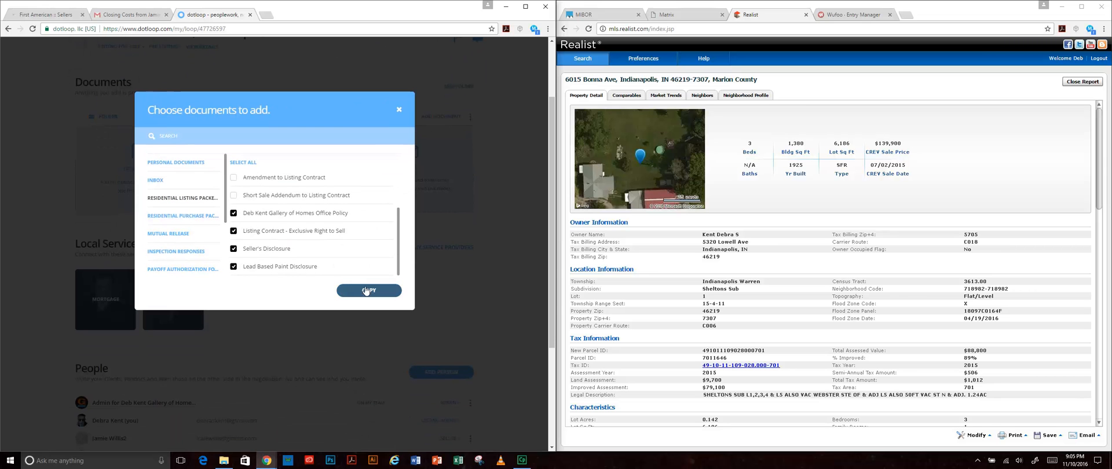
pyautogui.scroll(1, 379, 240)
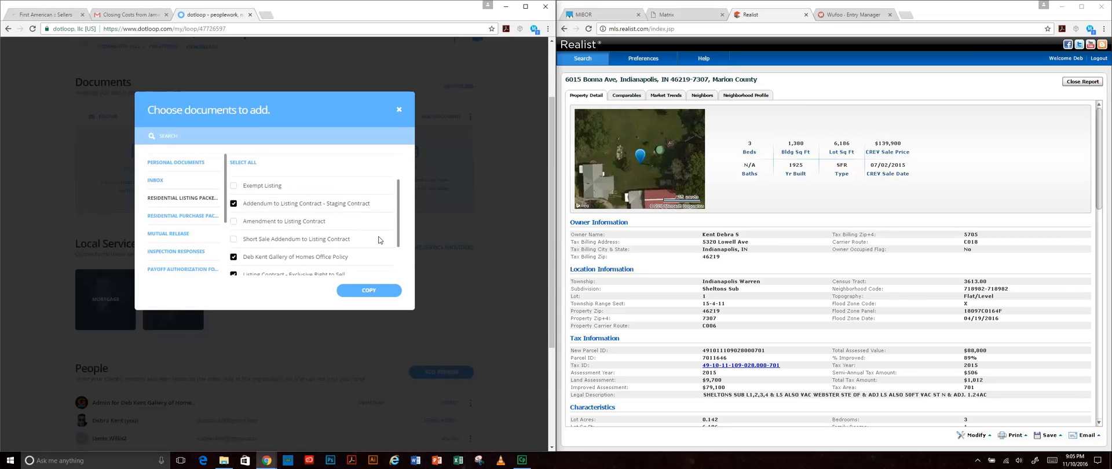
pyautogui.scroll(-1, 367, 234)
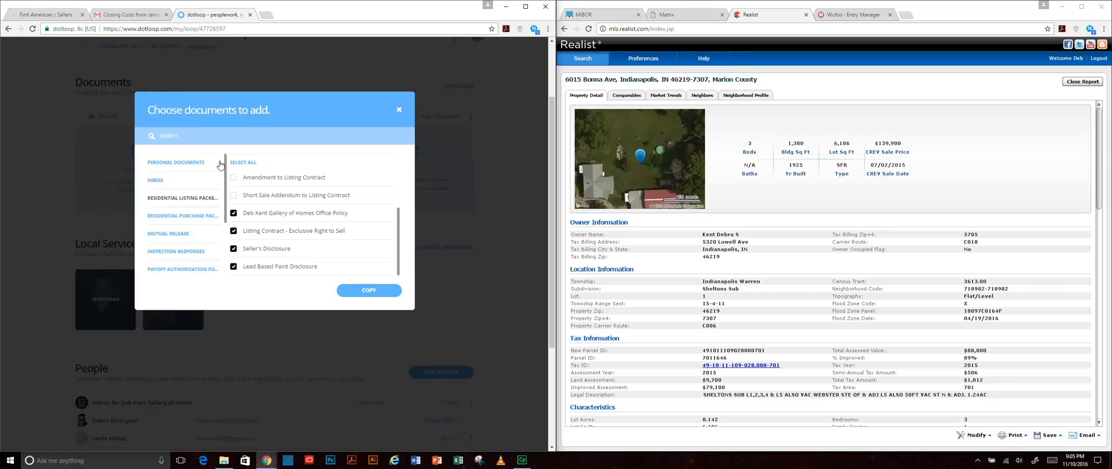
pyautogui.click(368, 291)
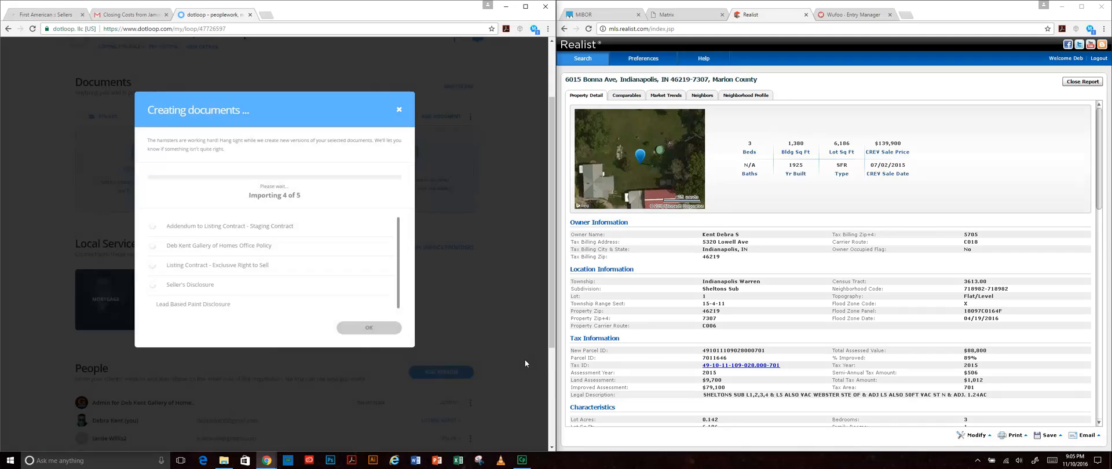
# - Confirm the import, reload the document list, and begin renaming the forwarded QuickPrint PDF
pyautogui.click(379, 335)
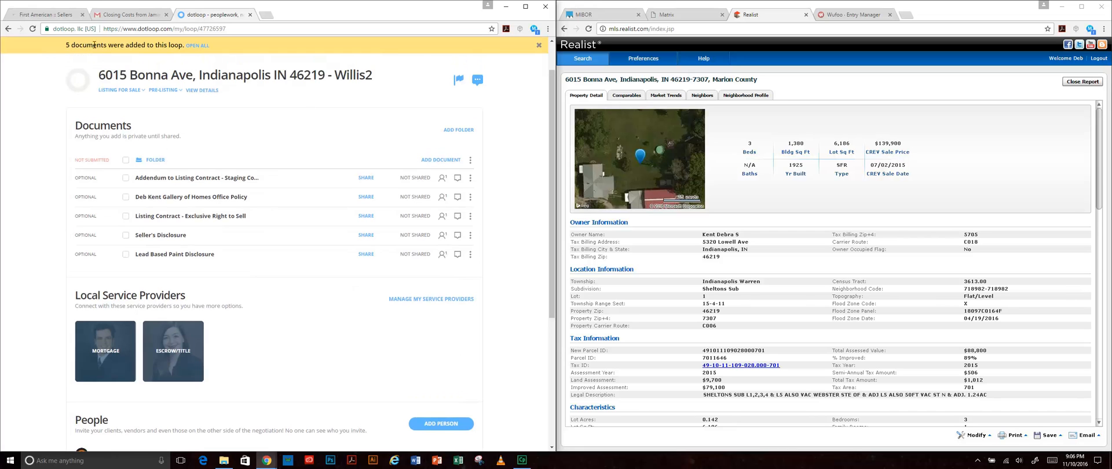
pyautogui.click(32, 30)
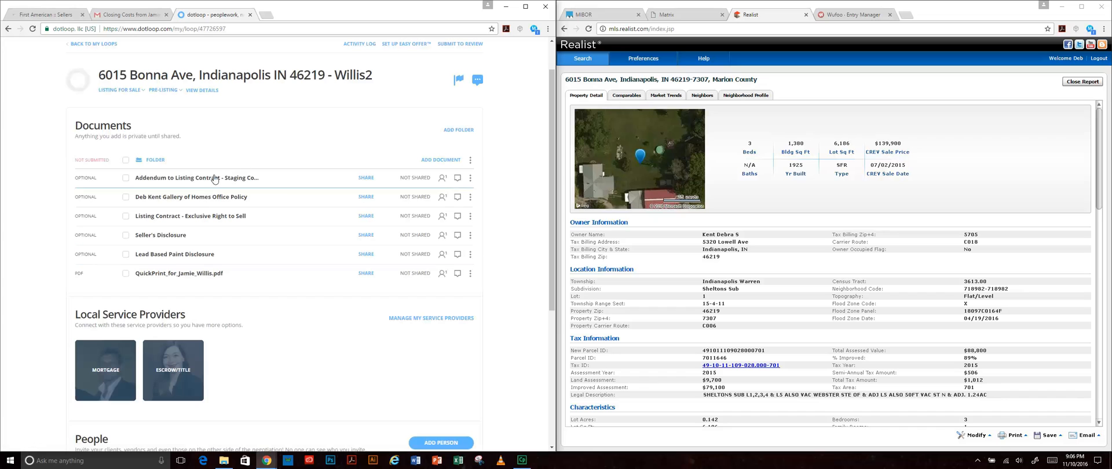
pyautogui.click(203, 275)
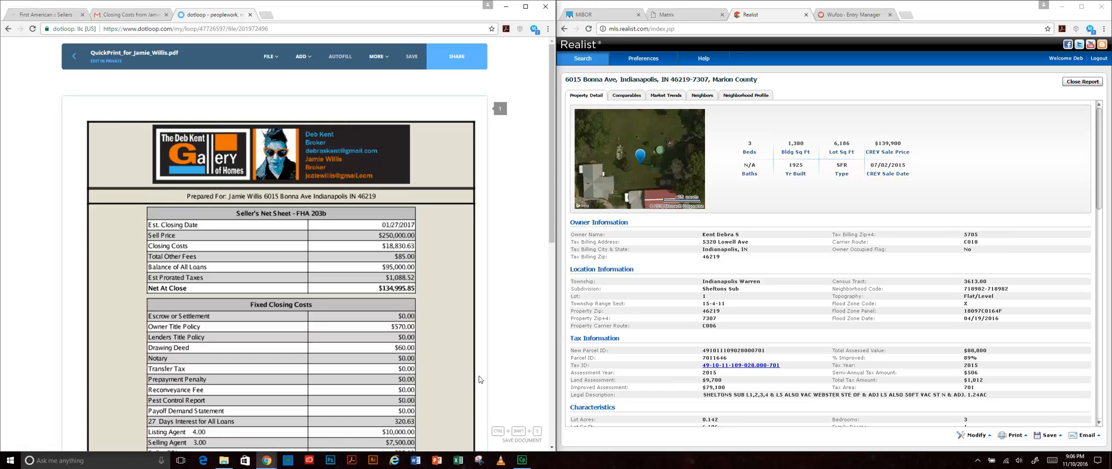
pyautogui.click(73, 57)
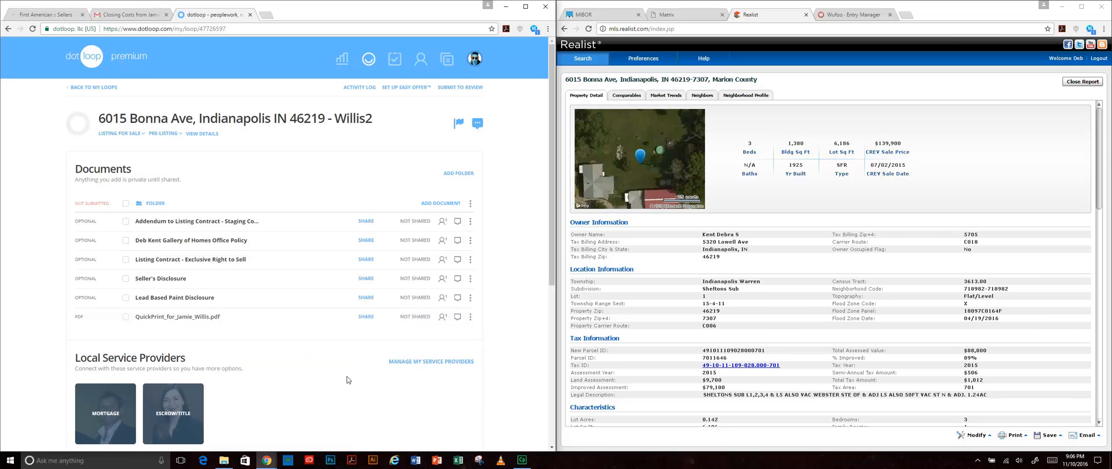
pyautogui.click(470, 317)
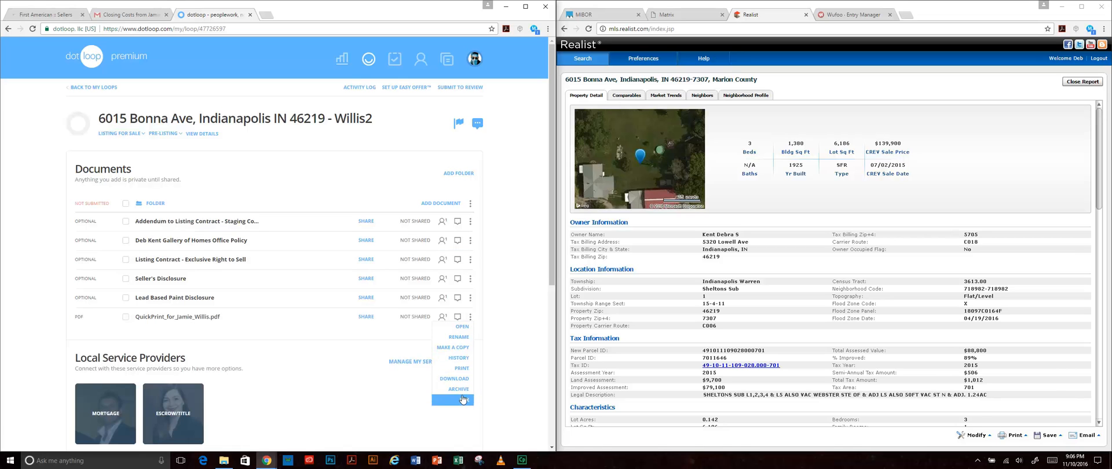
pyautogui.click(459, 337)
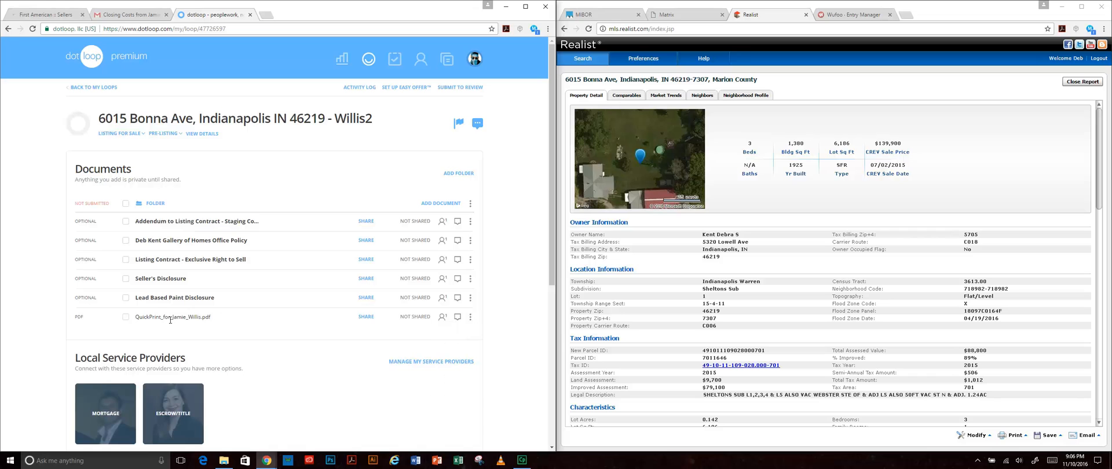
# - Replace 'QuickPrint' at the start of the forwarded PDF's file name with 'Net Sheet'
pyautogui.moveTo(162, 318); pyautogui.dragTo(130, 315)
pyautogui.write('Net Sheet')
pyautogui.scroll(-1, 350, 396)
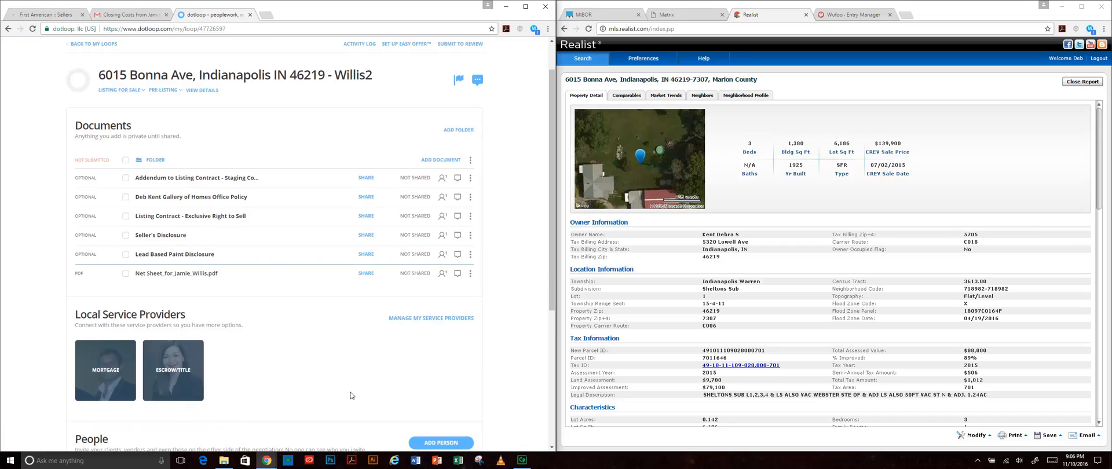
# - Open the Net Sheet PDF and place a SIGN HERE field on the seller's first Sign(X) line
pyautogui.click(200, 273)
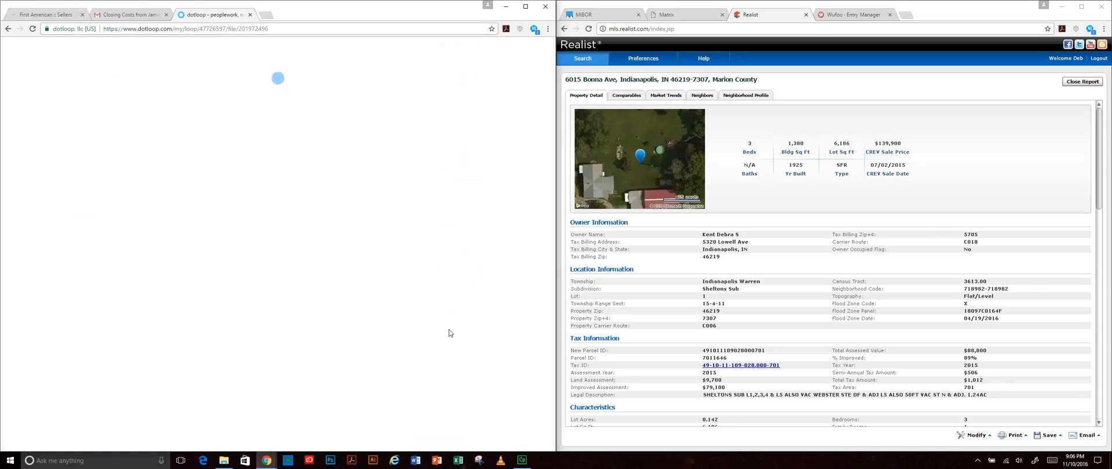
pyautogui.scroll(-1, 432, 321)
pyautogui.scroll(-3, 433, 321)
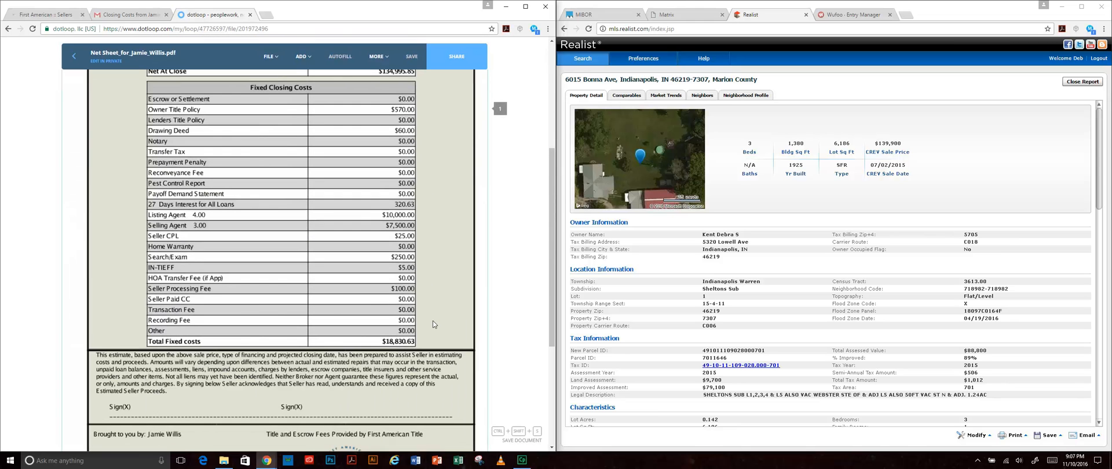
pyautogui.click(271, 57)
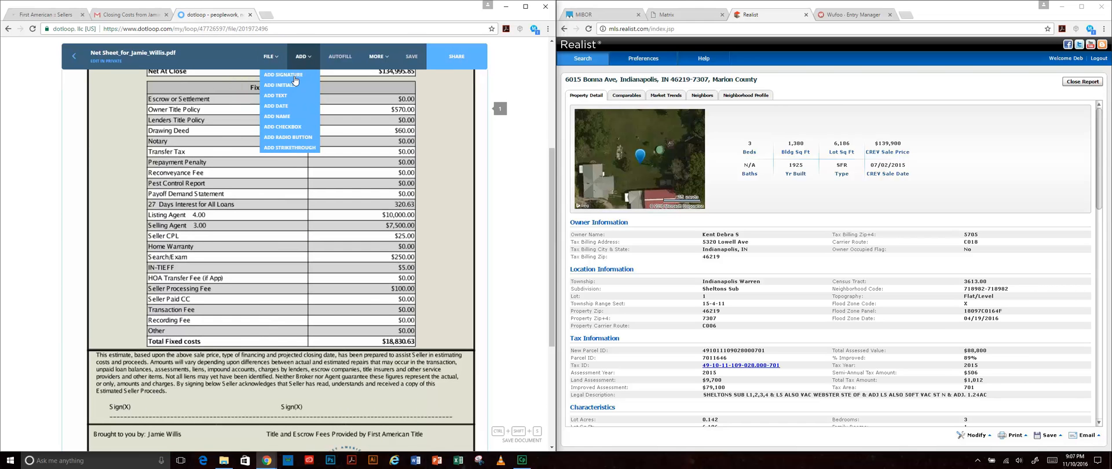
pyautogui.click(191, 413)
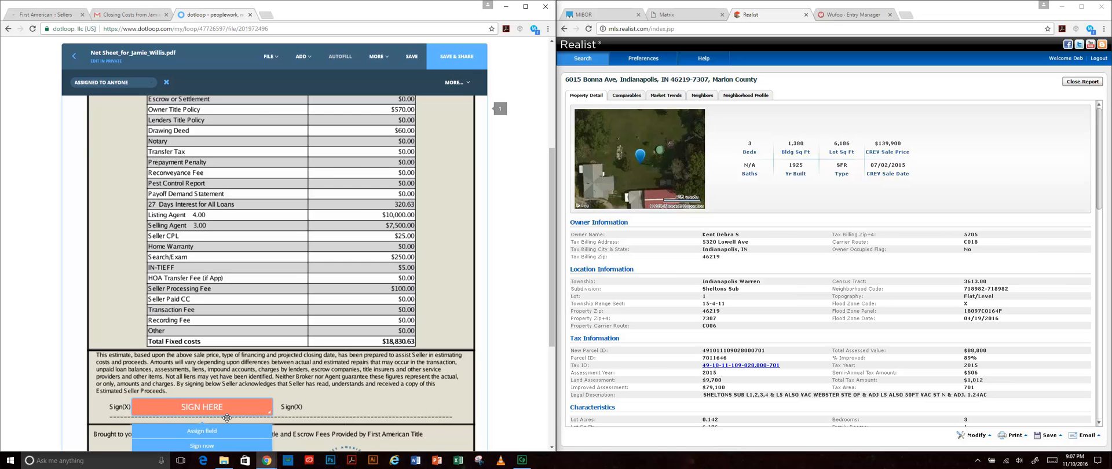
pyautogui.click(422, 368)
pyautogui.scroll(3, 422, 369)
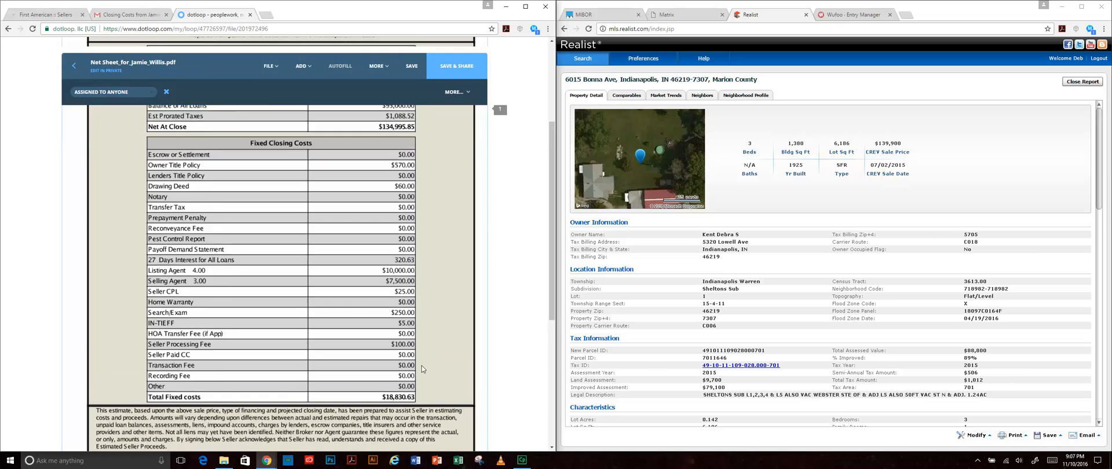
pyautogui.scroll(-3, 422, 207)
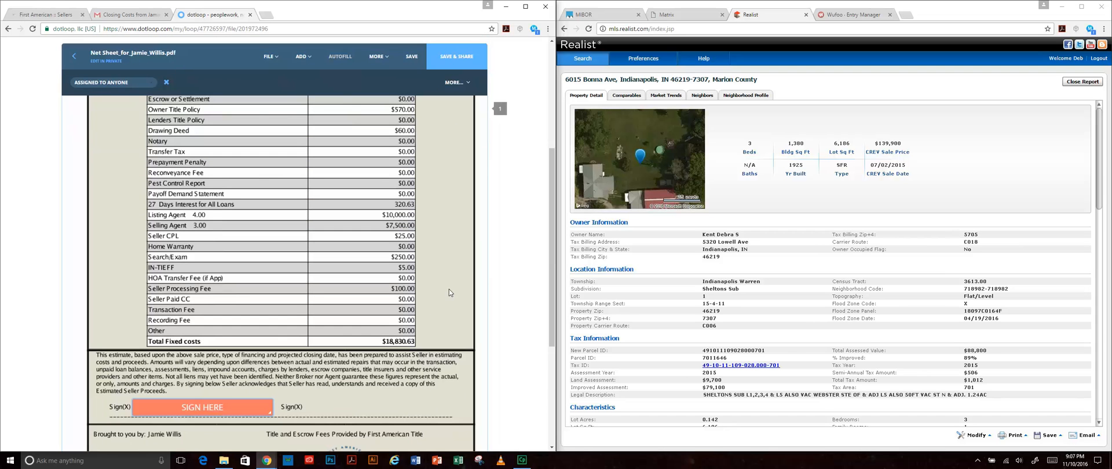
pyautogui.scroll(-2, 447, 291)
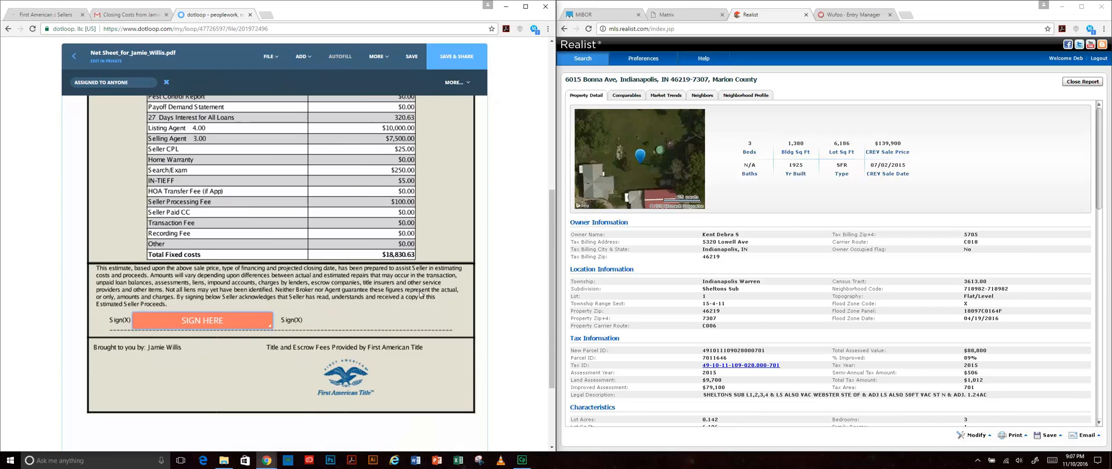
pyautogui.scroll(1, 419, 291)
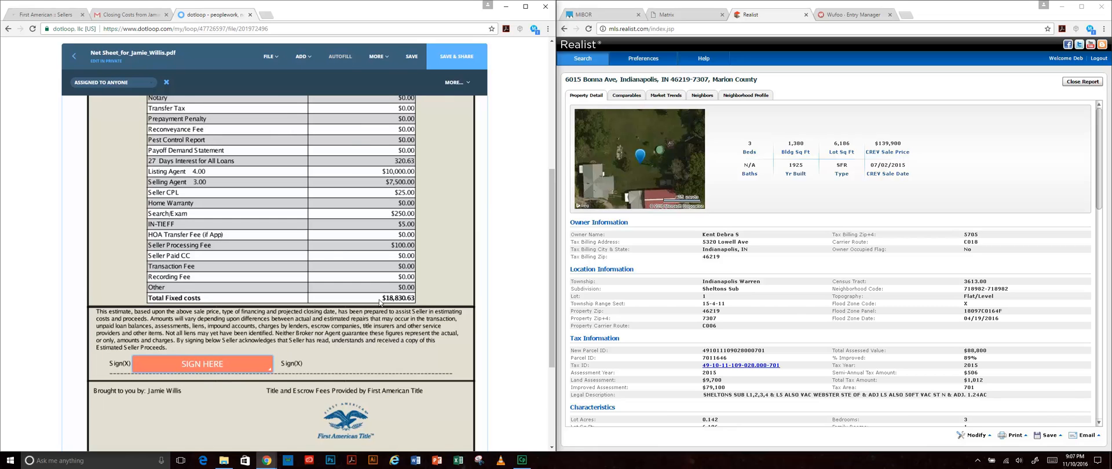
# - Assign the SIGN HERE field to the seller, save the Net Sheet, and return to the loop
pyautogui.moveTo(236, 368)
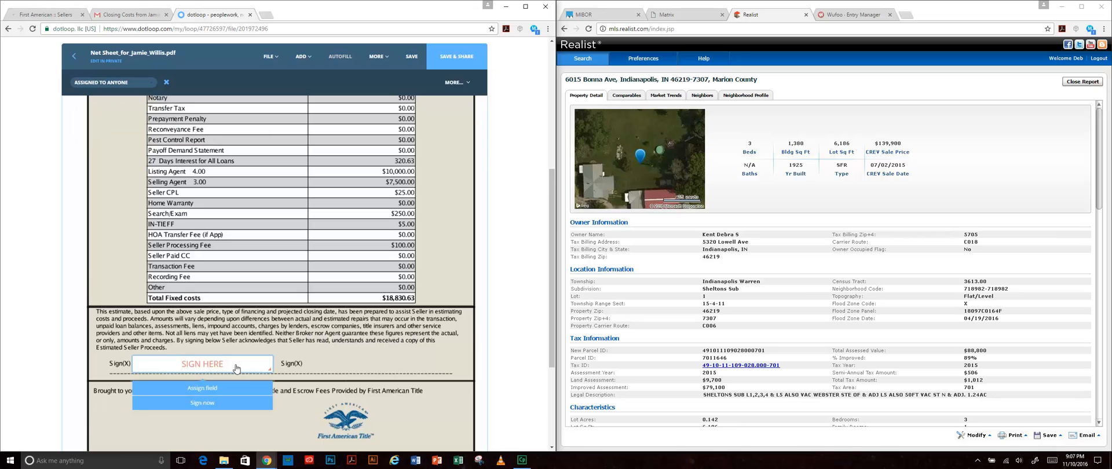
pyautogui.click(310, 56)
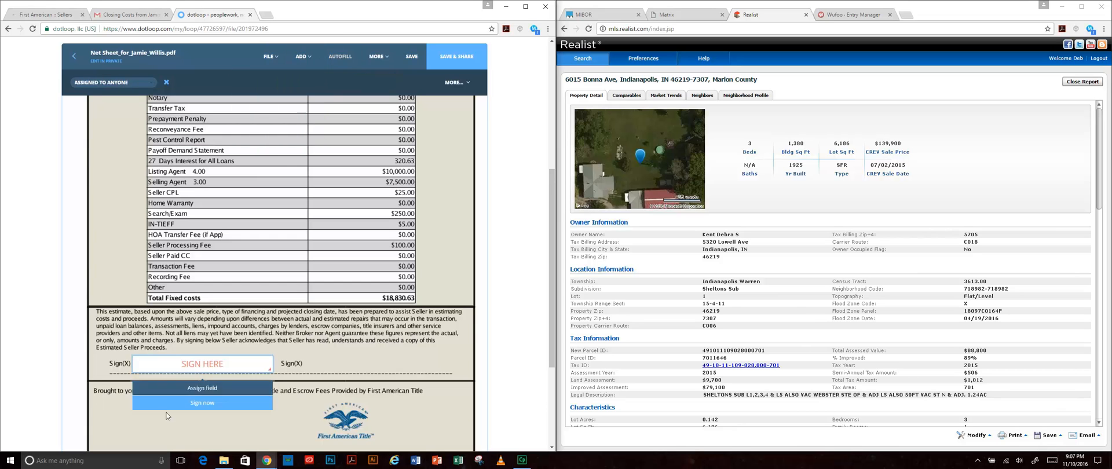
pyautogui.click(187, 362)
pyautogui.click(103, 85)
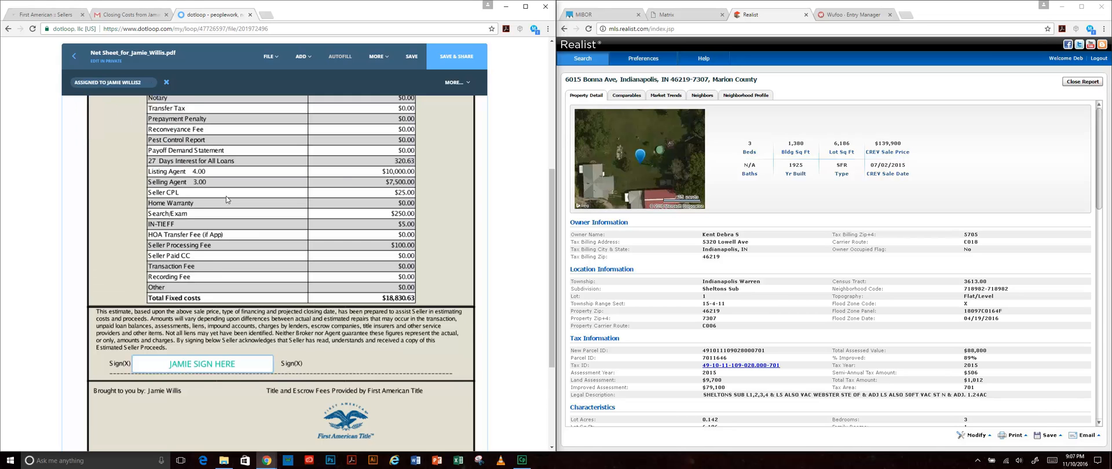
pyautogui.click(412, 57)
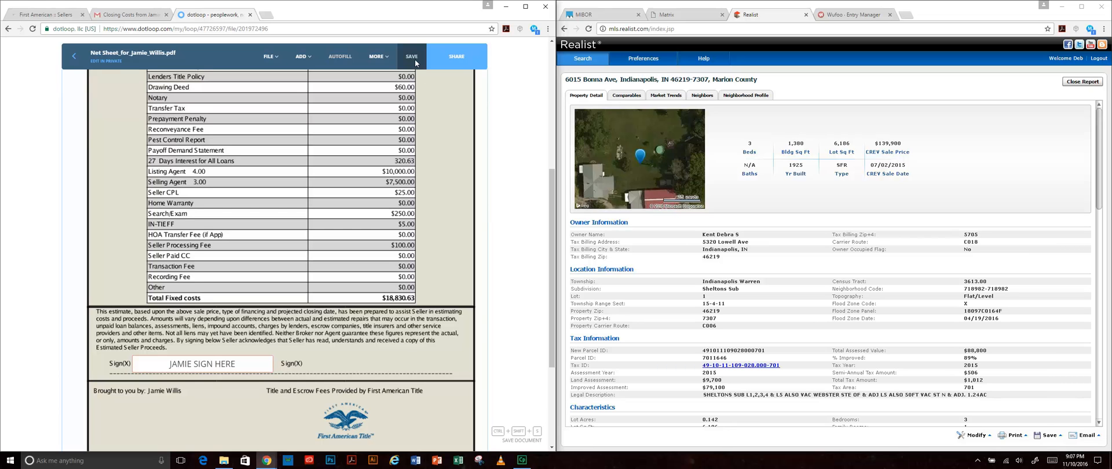
pyautogui.click(76, 57)
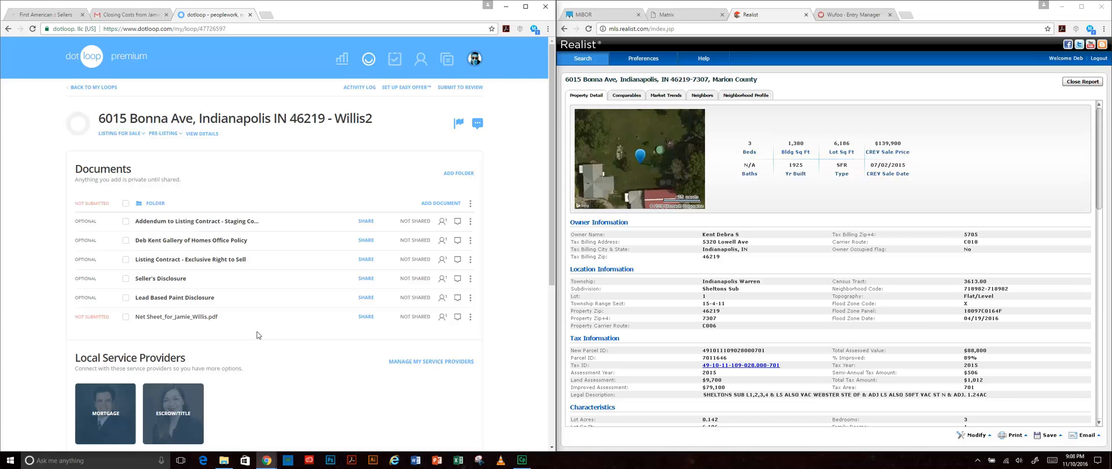
# - Open the Lead Based Paint Disclosure and autofill its roles and property address
pyautogui.click(204, 297)
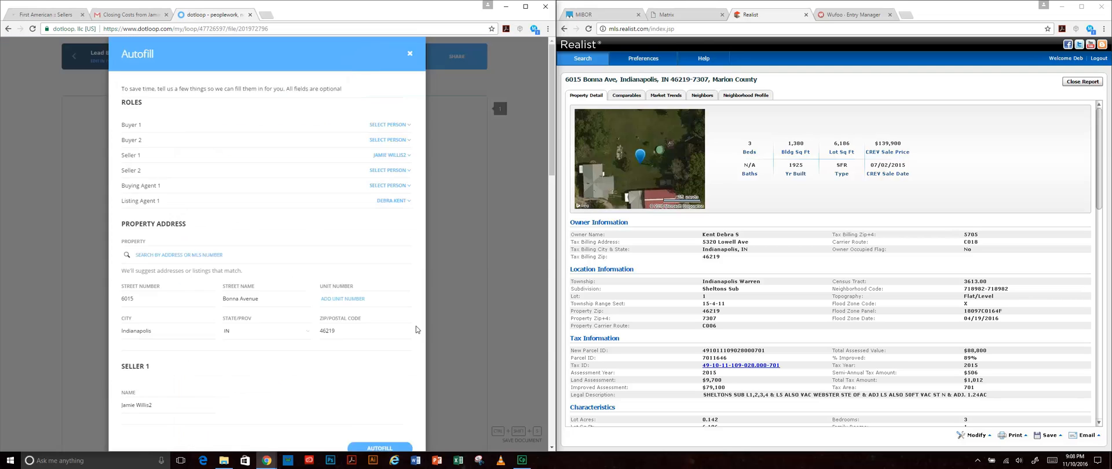
pyautogui.scroll(-2, 427, 384)
pyautogui.scroll(3, 405, 337)
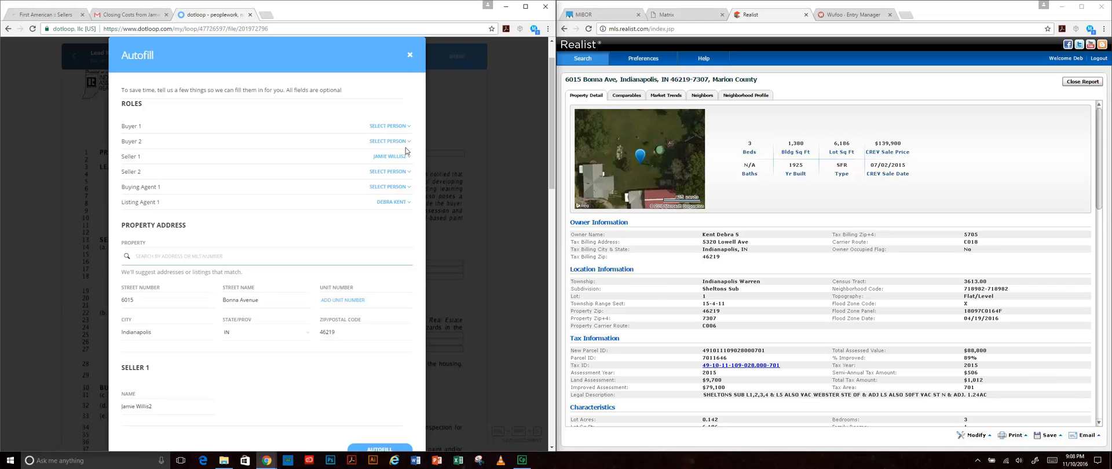
pyautogui.scroll(-2, 394, 301)
pyautogui.click(379, 363)
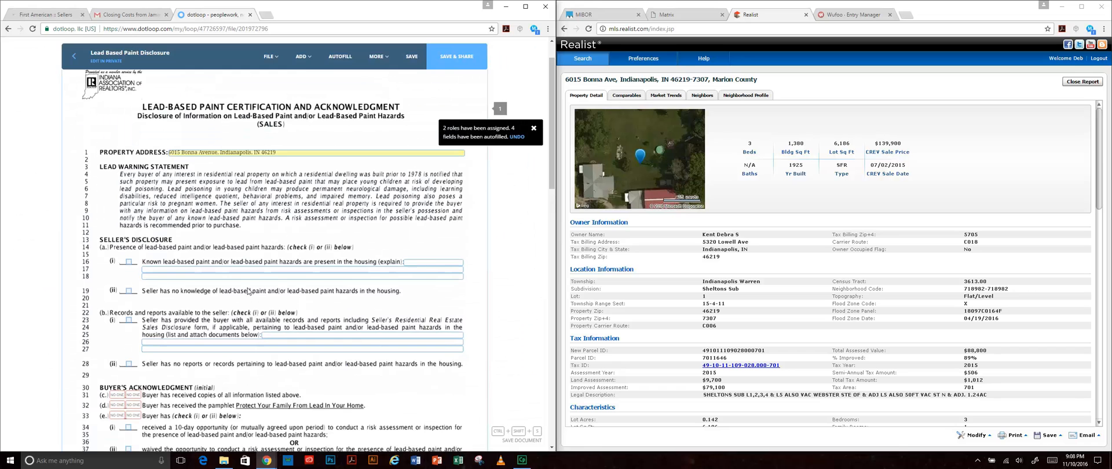
# - Check lines 19 and 28 (ii): seller has no lead paint knowledge and no reports
pyautogui.scroll(-3, 344, 316)
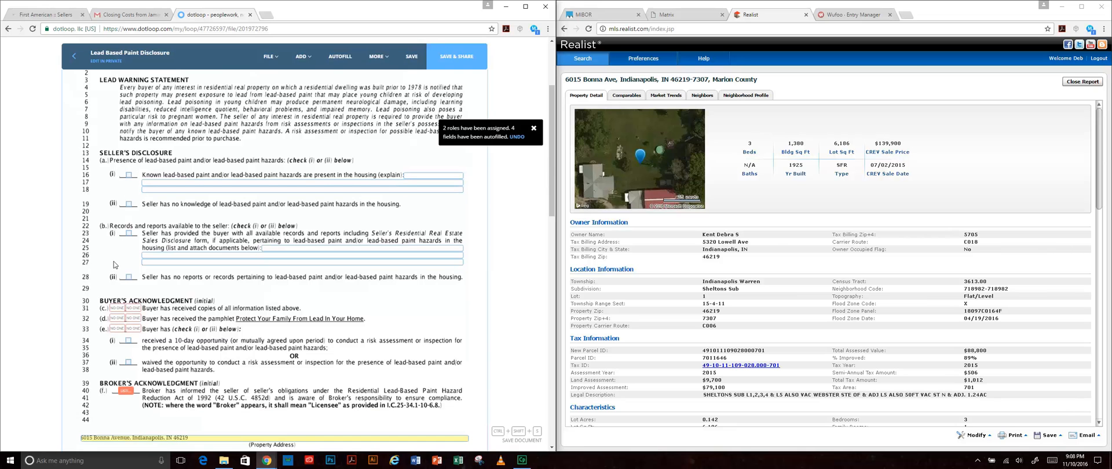
pyautogui.click(867, 16)
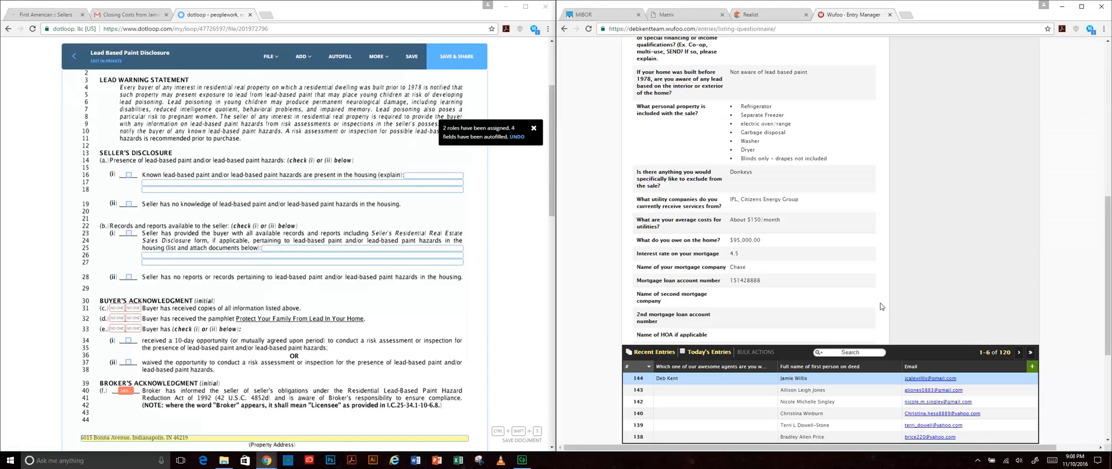
pyautogui.scroll(1, 877, 301)
pyautogui.scroll(1, 877, 301)
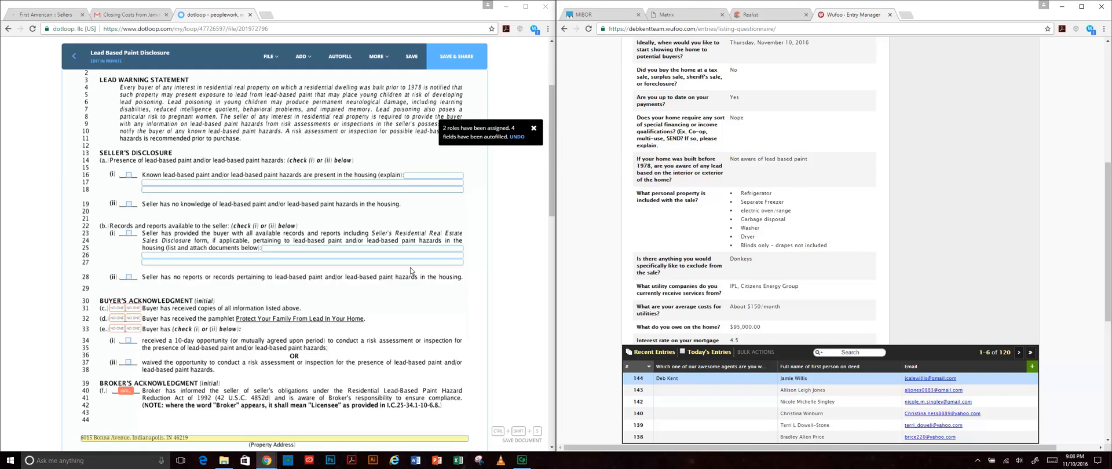
pyautogui.click(128, 205)
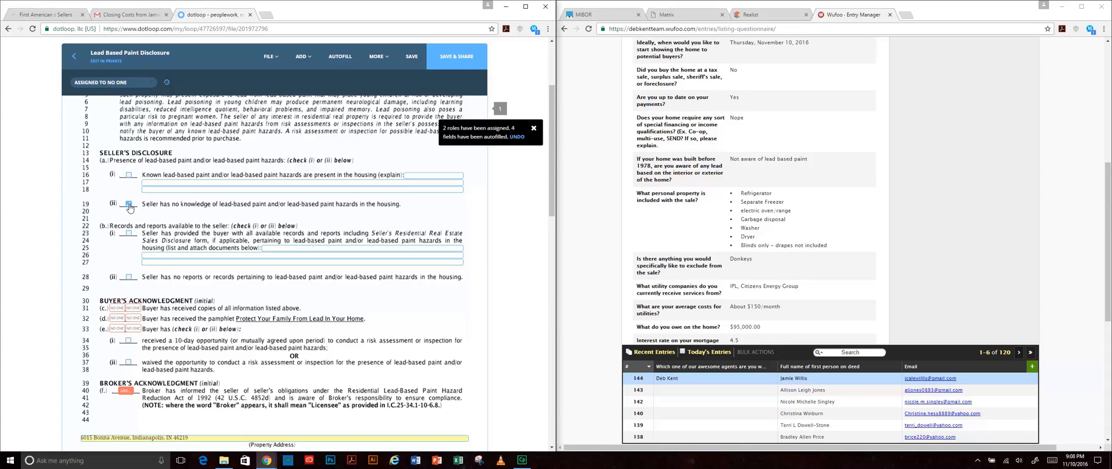
pyautogui.click(127, 278)
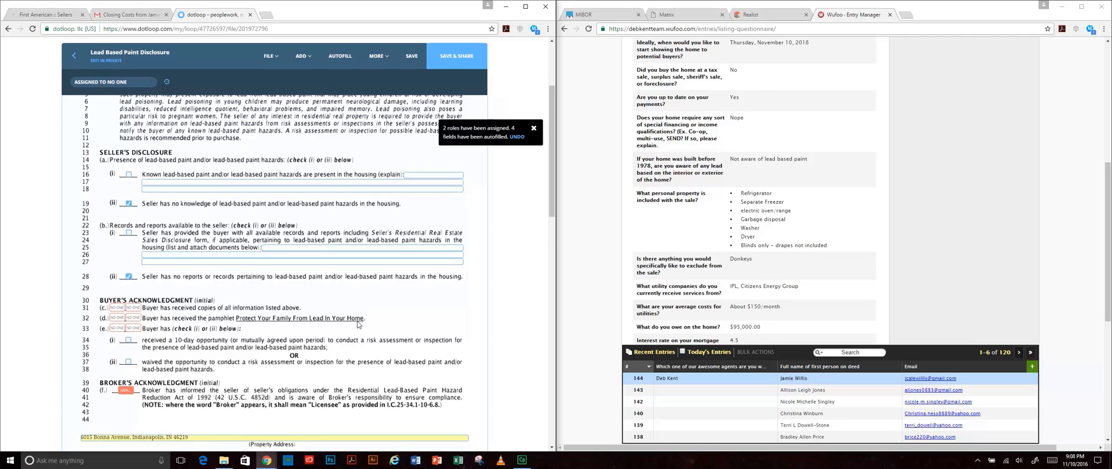
# - Add the agent's initials on line 40 and the listing broker signature, then save and close
pyautogui.scroll(-2, 359, 324)
pyautogui.moveTo(129, 309)
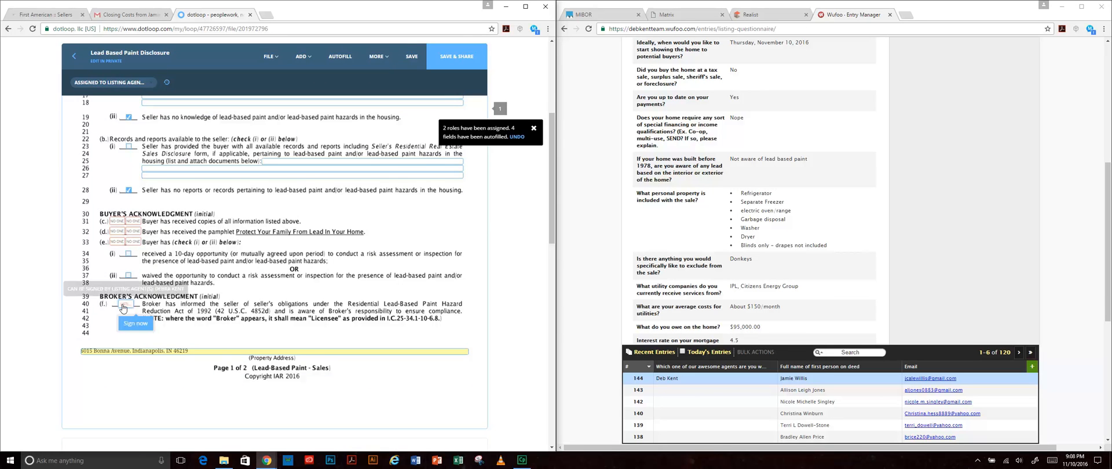
pyautogui.click(132, 325)
pyautogui.click(364, 322)
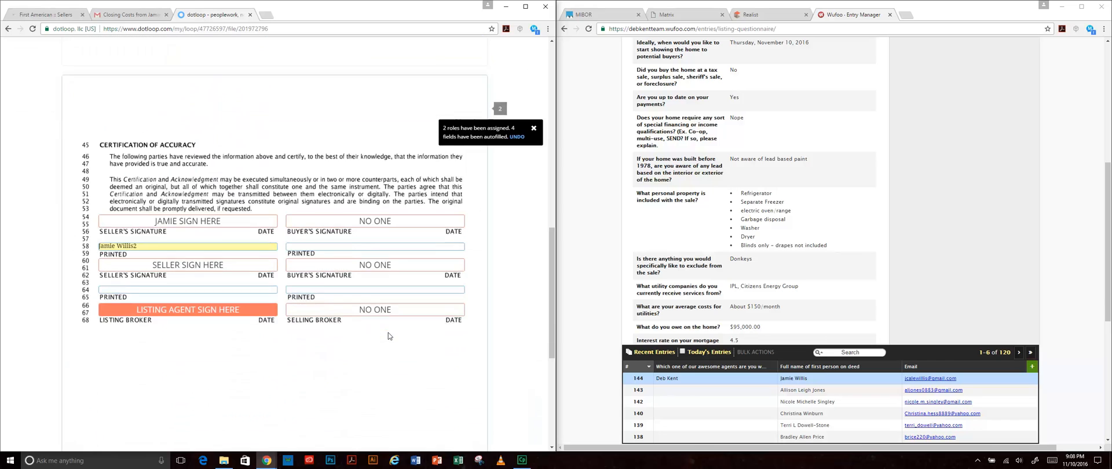
pyautogui.click(216, 305)
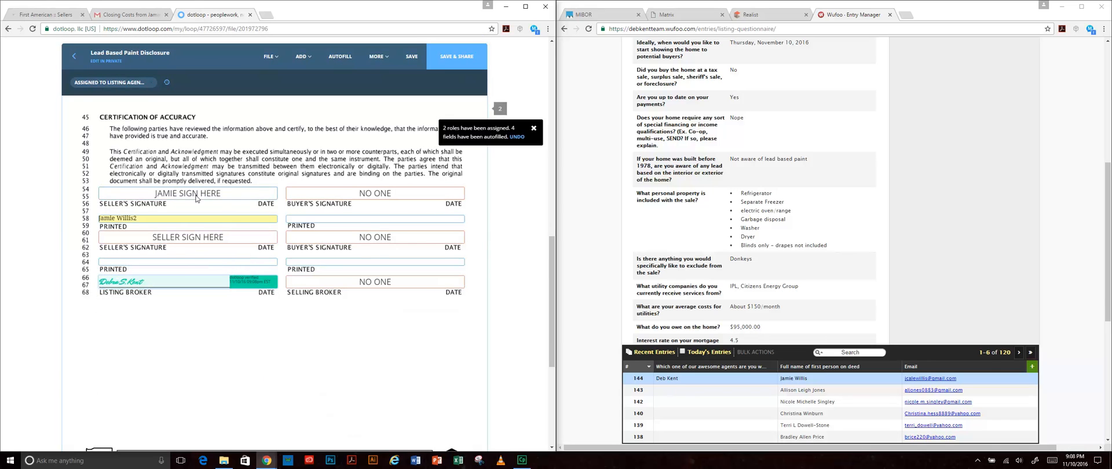
pyautogui.click(412, 58)
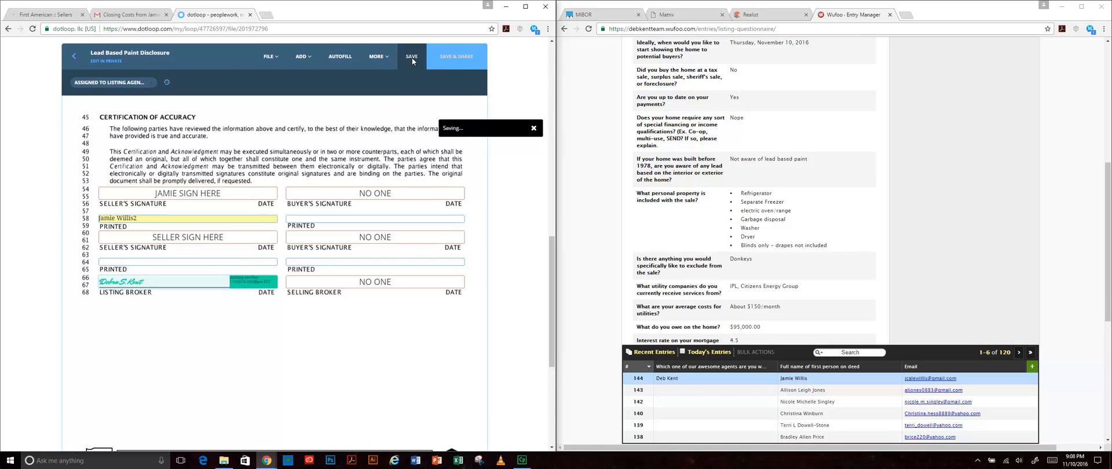
pyautogui.click(77, 63)
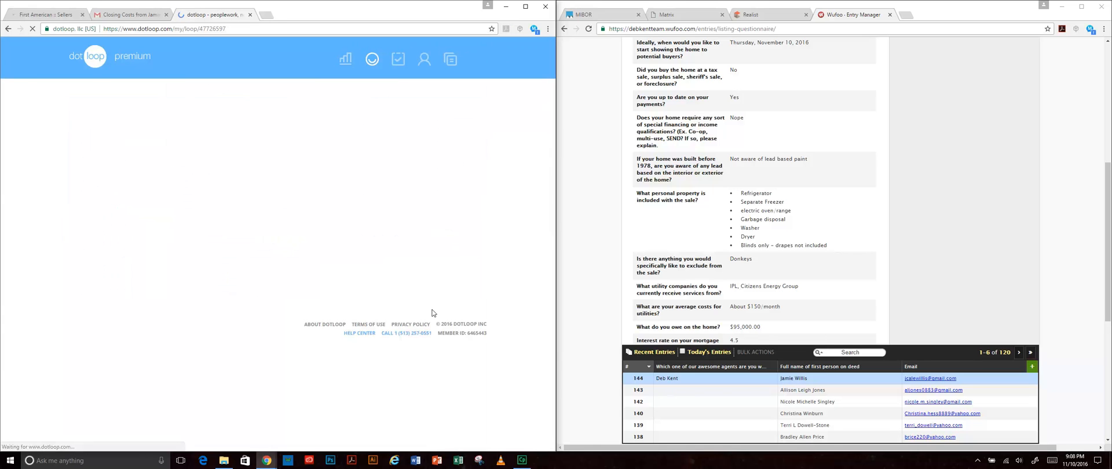
# - Autofill the Seller's Disclosure with the property address, date it 11/10/2016, and save it
pyautogui.click(160, 279)
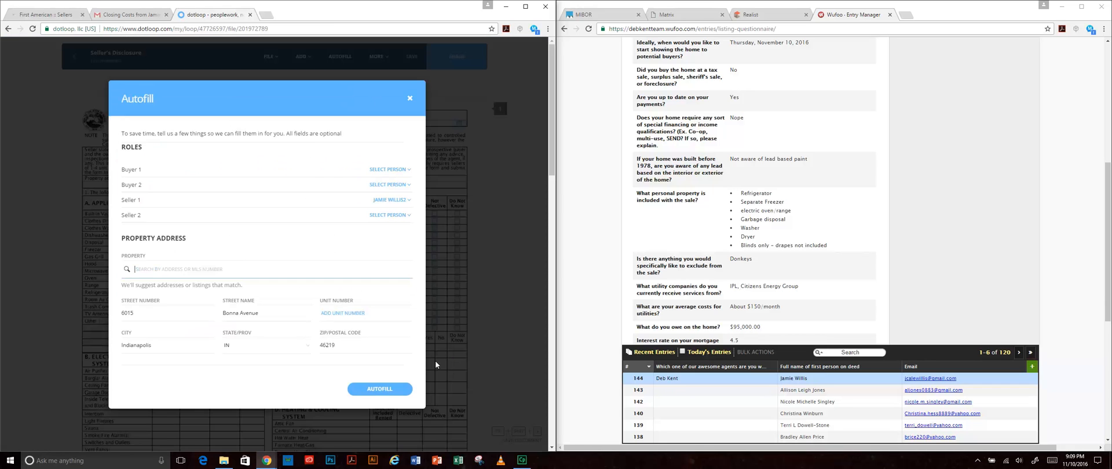
pyautogui.click(373, 388)
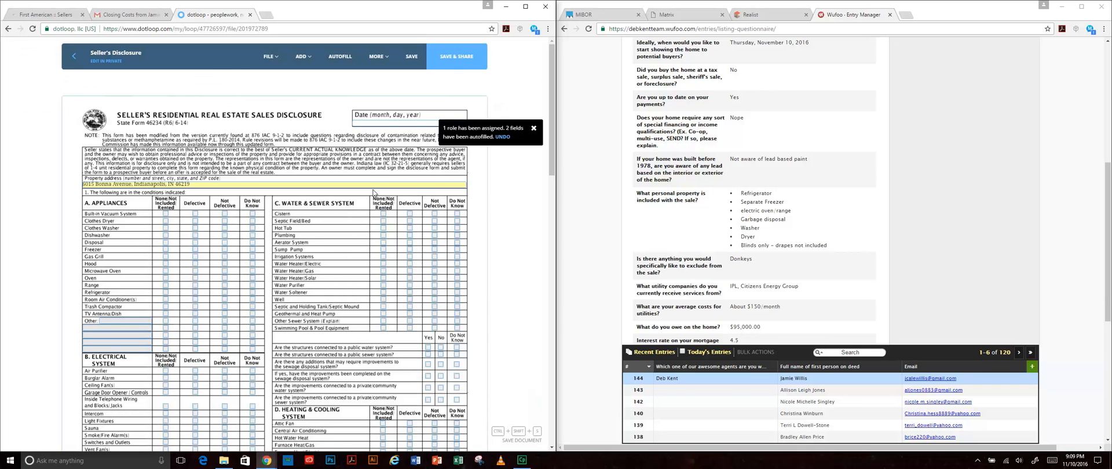
pyautogui.click(389, 121)
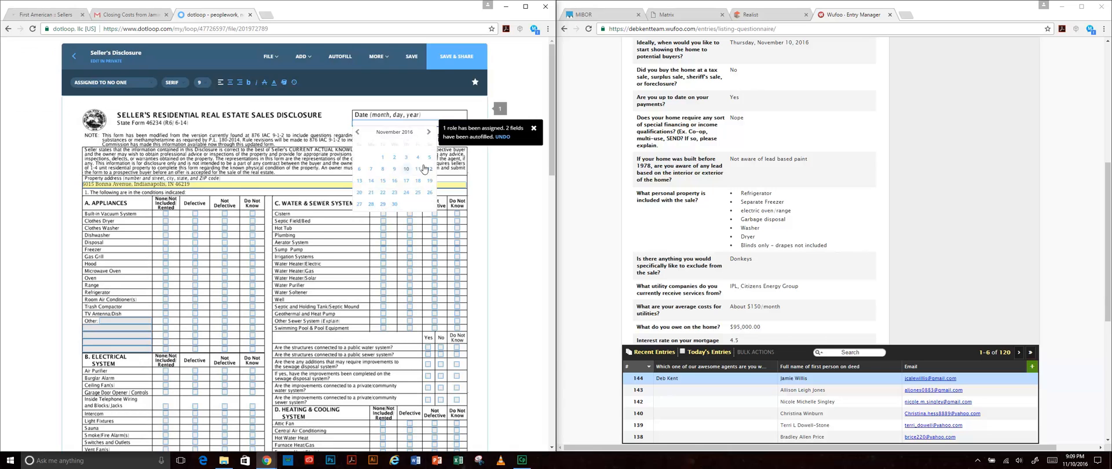
pyautogui.click(406, 168)
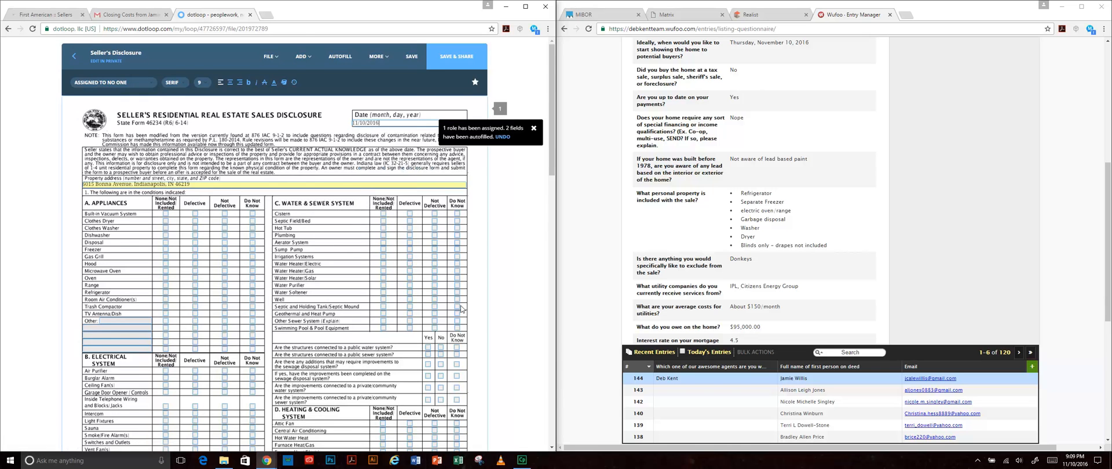
pyautogui.scroll(-5, 462, 308)
pyautogui.scroll(1, 260, 301)
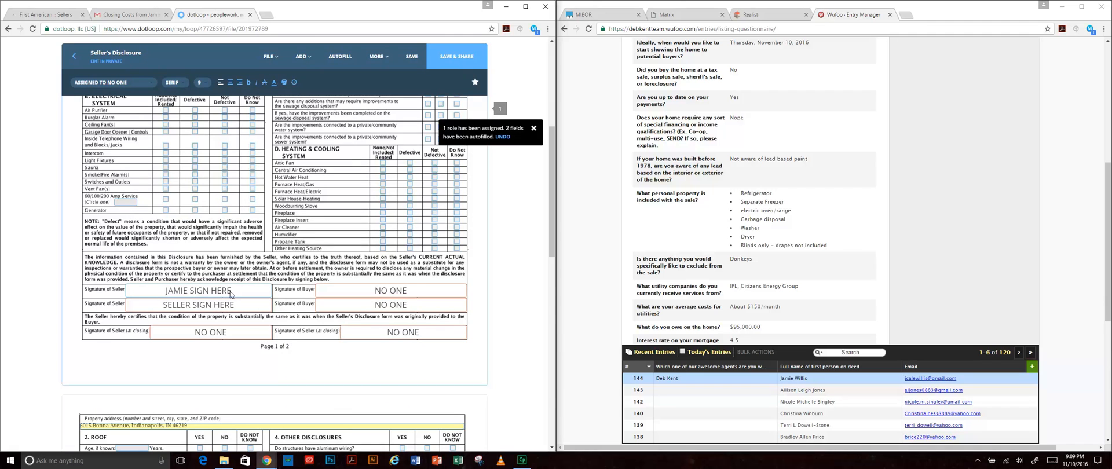
pyautogui.scroll(-2, 272, 354)
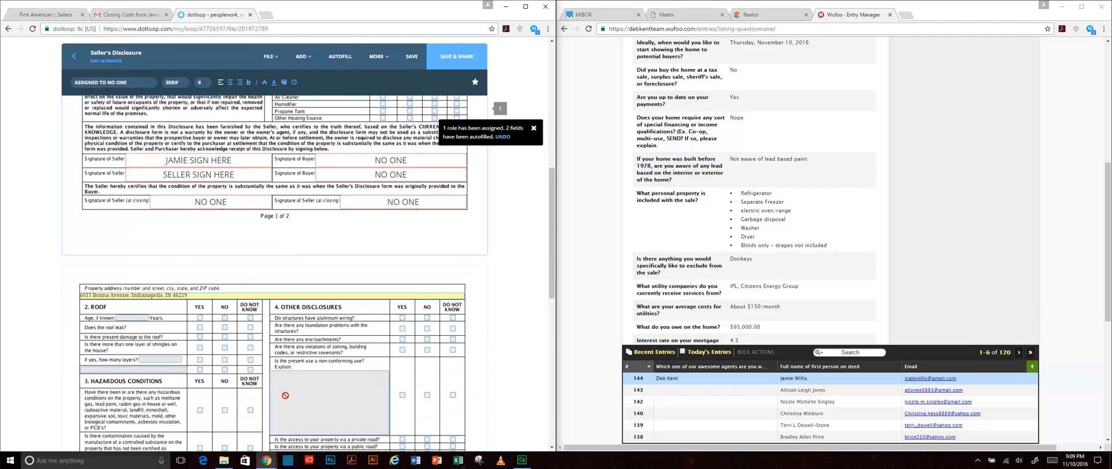
pyautogui.scroll(6, 285, 395)
pyautogui.scroll(-1, 451, 397)
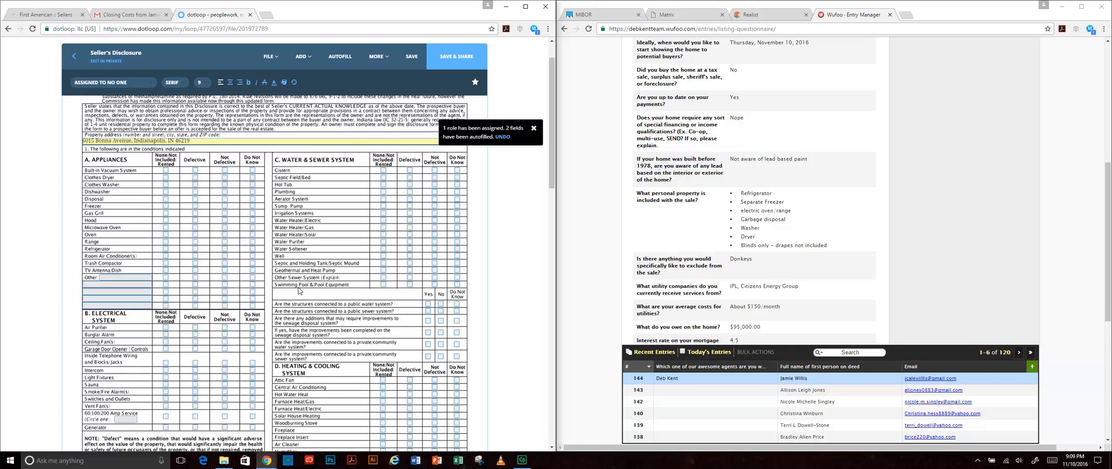
pyautogui.click(410, 59)
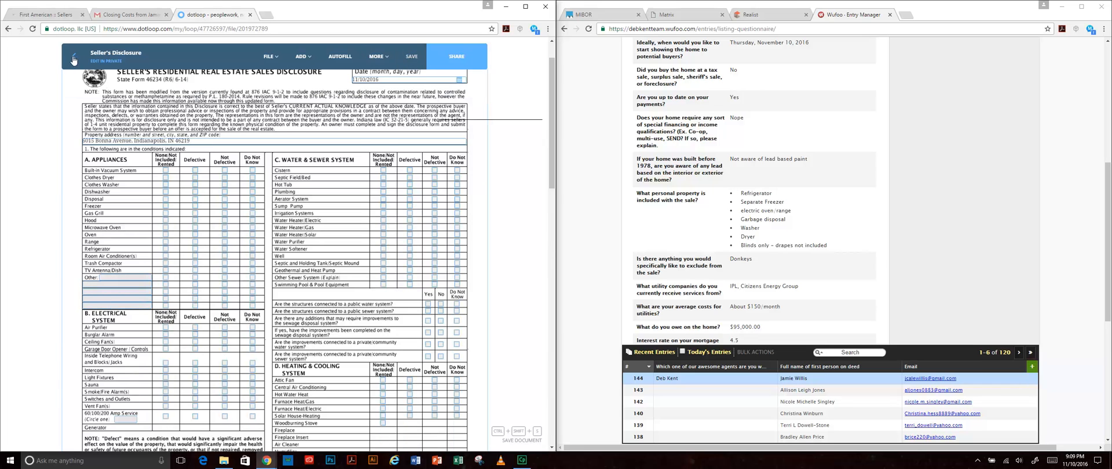
# - Back in the loop, open Listing Contract - Exclusive Right to Sell and review its AutoFill form
pyautogui.click(73, 56)
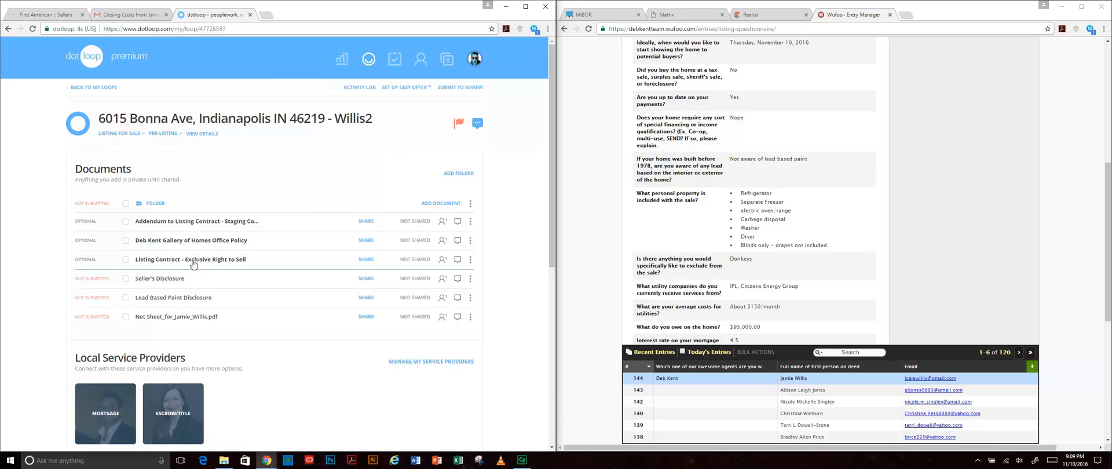
pyautogui.click(198, 260)
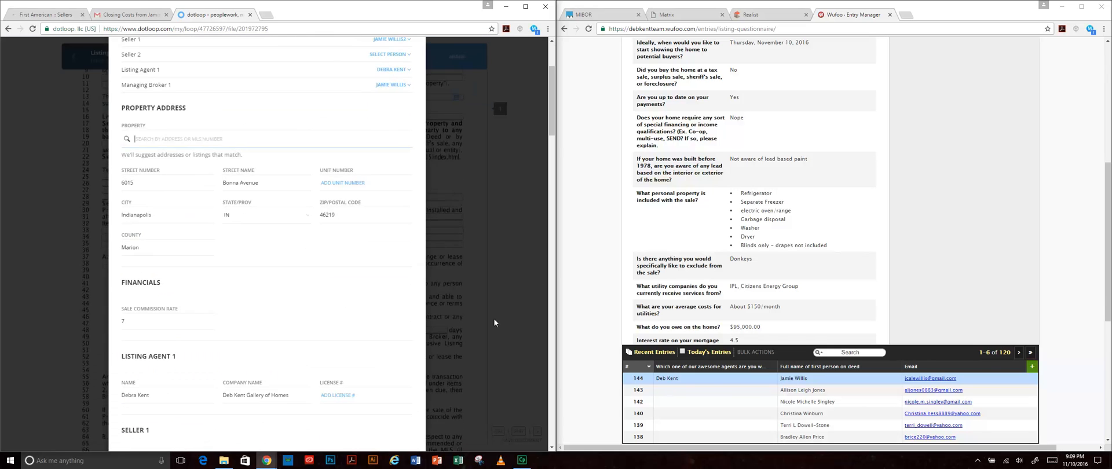
pyautogui.scroll(-2, 465, 315)
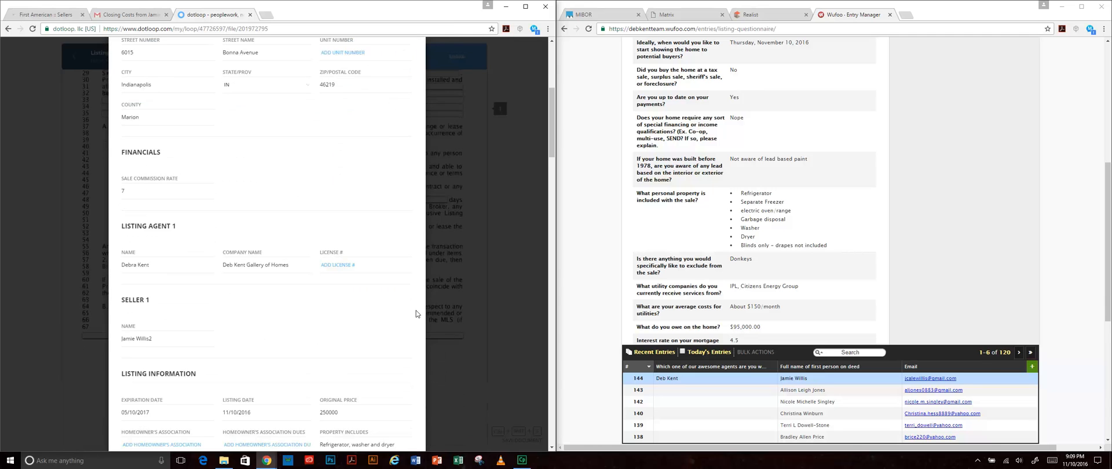
pyautogui.scroll(-4, 416, 313)
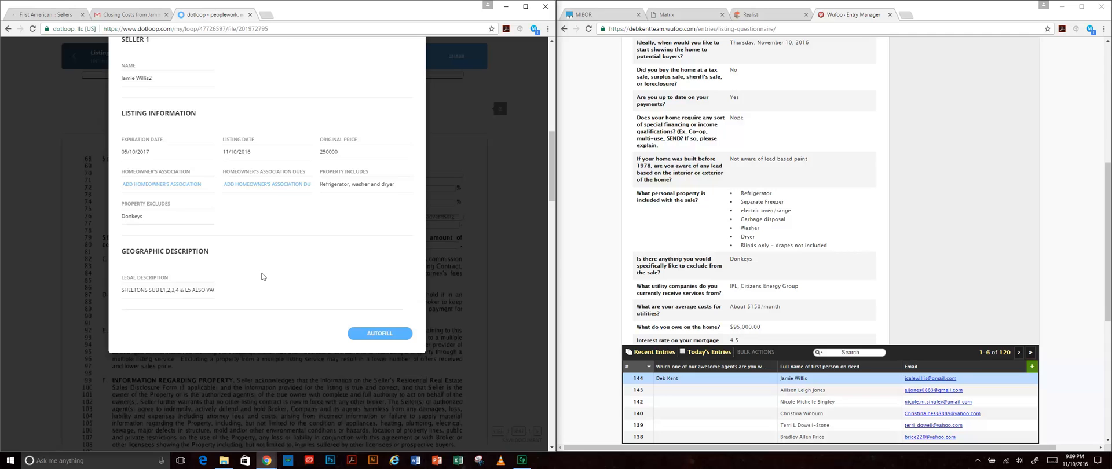
pyautogui.scroll(1, 261, 277)
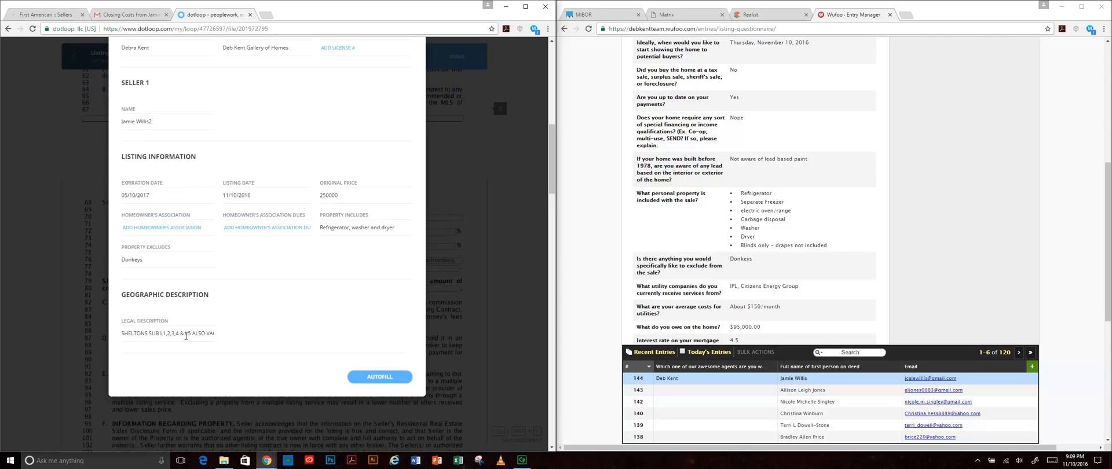
pyautogui.scroll(3, 359, 261)
pyautogui.scroll(-3, 336, 229)
pyautogui.scroll(-2, 336, 231)
pyautogui.scroll(4, 339, 238)
pyautogui.scroll(3, 338, 237)
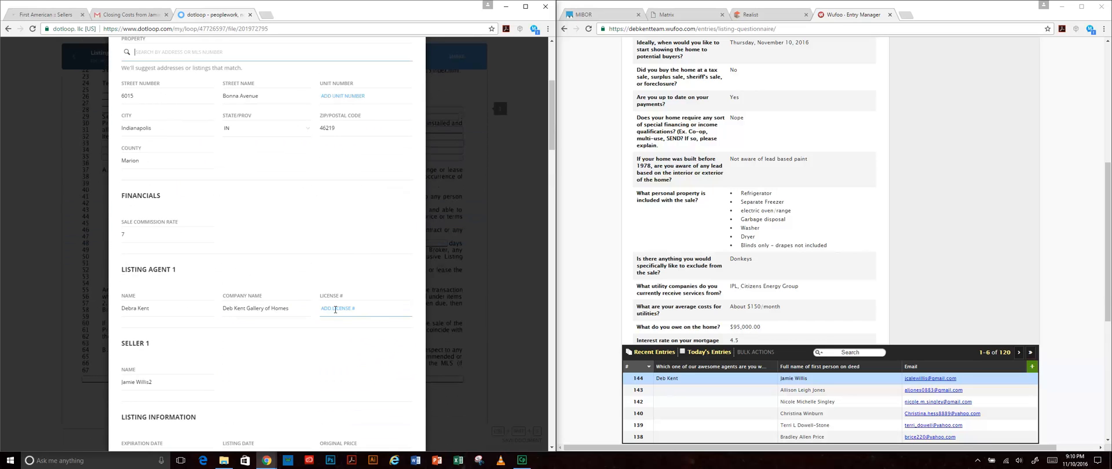
pyautogui.scroll(3, 372, 305)
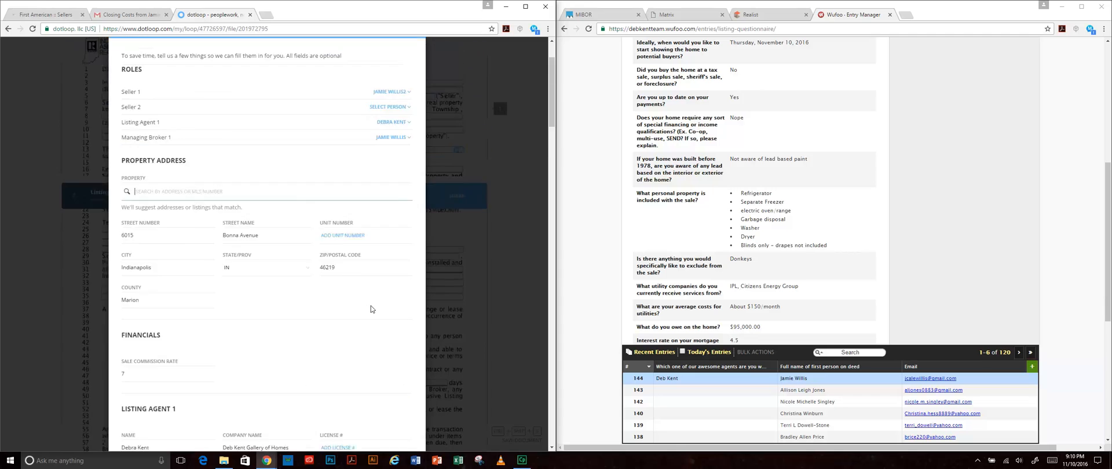
pyautogui.scroll(-3, 371, 306)
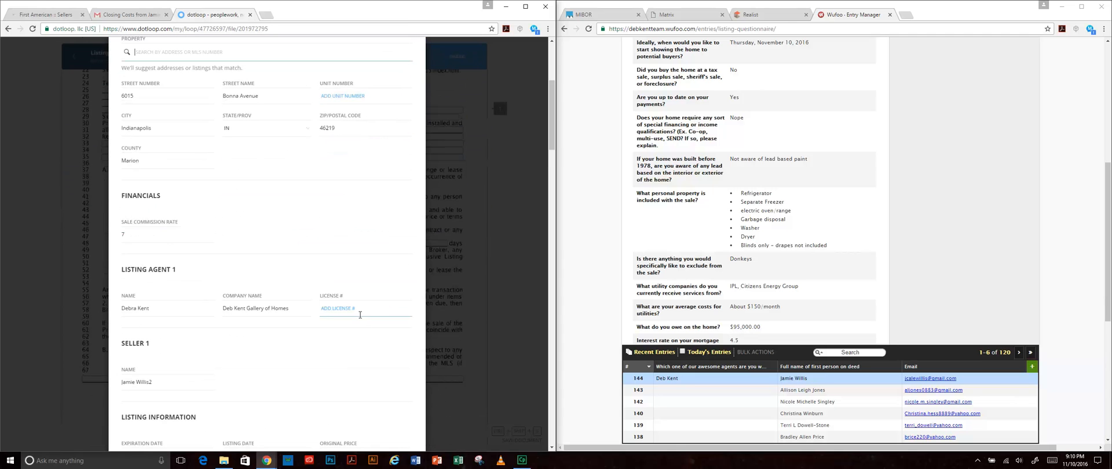
# - Leave the listing agent's license number blank and submit the AutoFill details
pyautogui.click(364, 308)
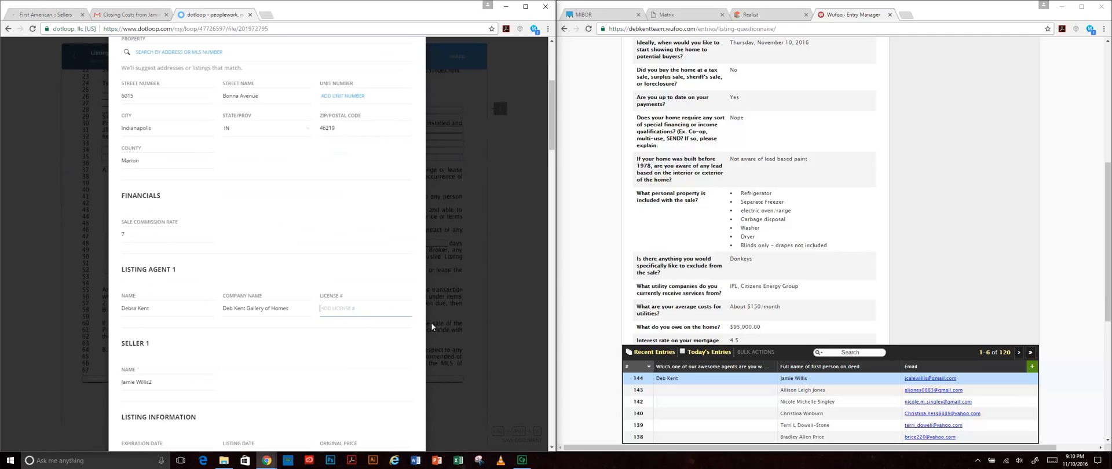
pyautogui.write('RB')
pyautogui.press('BackSpace')
pyautogui.press('BackSpace')
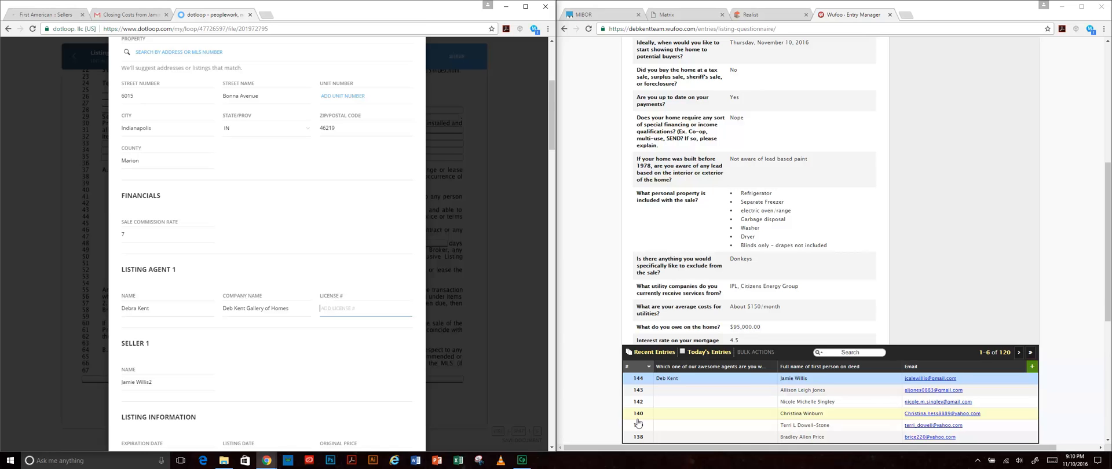
pyautogui.click(398, 354)
pyautogui.scroll(-2, 398, 350)
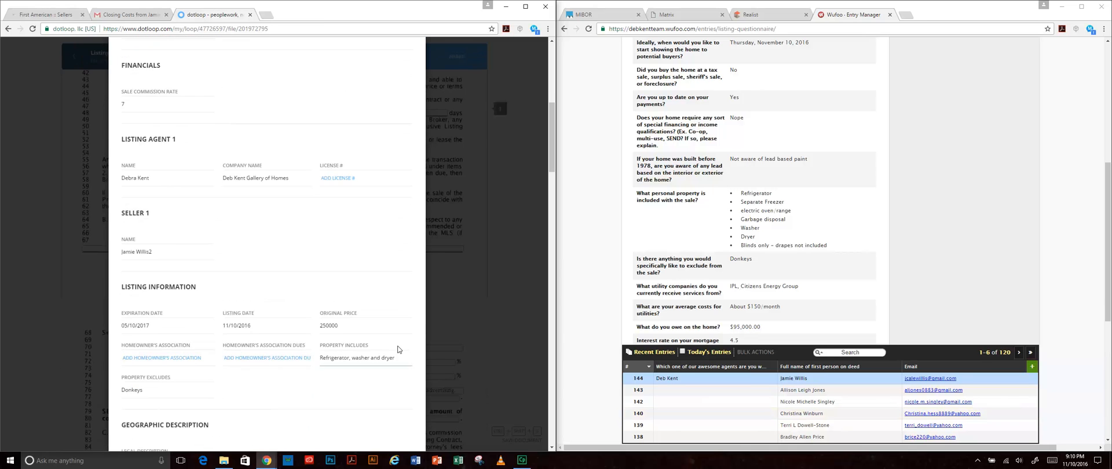
pyautogui.scroll(-2, 398, 349)
pyautogui.click(396, 336)
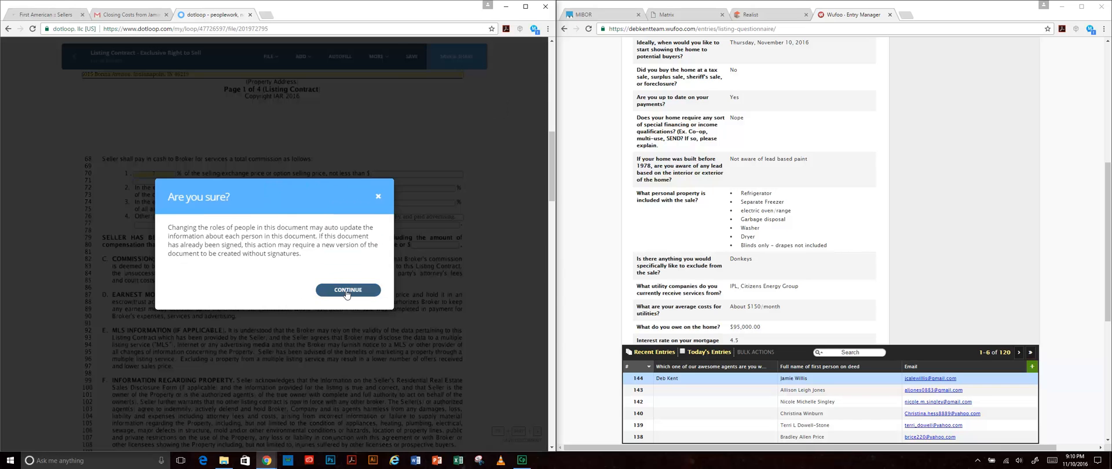
# - Apply the autofill to the listing contract and set the contract date to 11/10/2016
pyautogui.click(347, 290)
pyautogui.scroll(4, 386, 313)
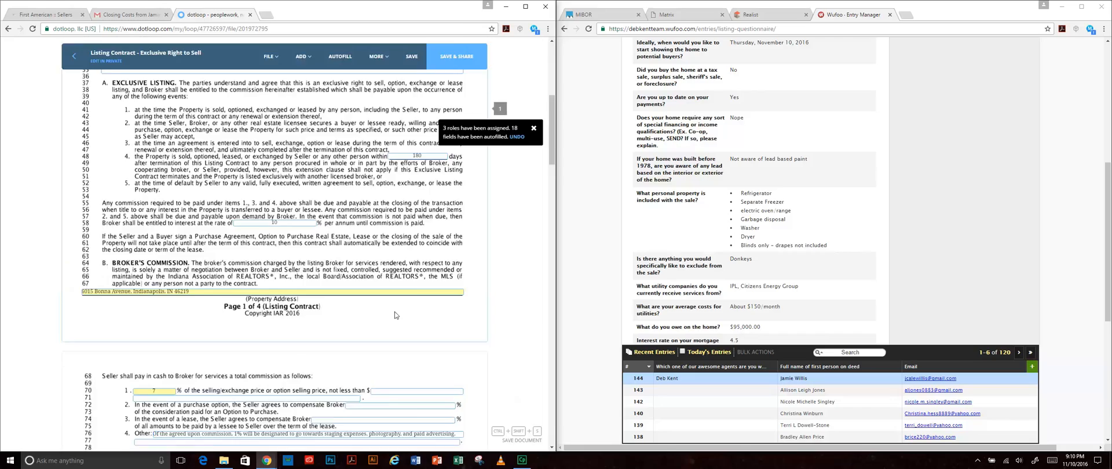
pyautogui.scroll(6, 395, 315)
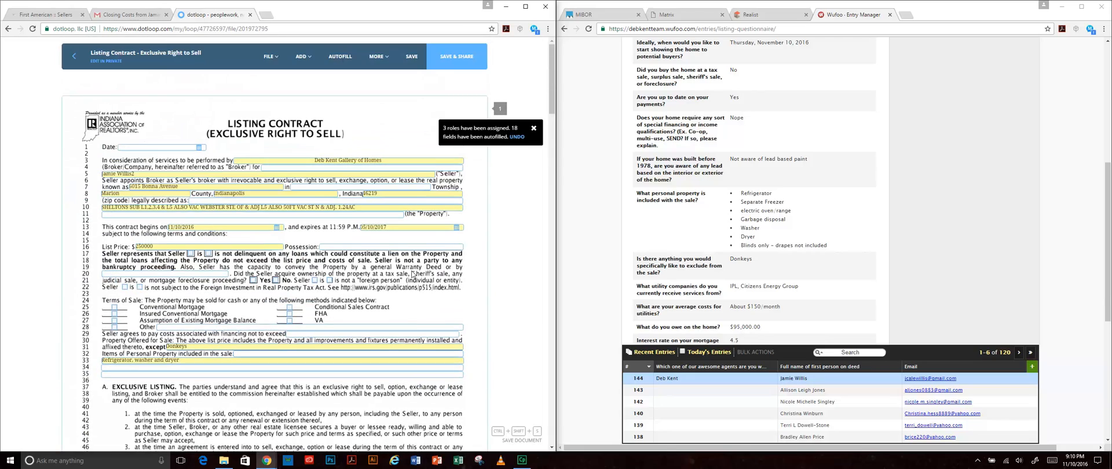
pyautogui.scroll(-5, 433, 336)
pyautogui.scroll(-7, 433, 337)
pyautogui.scroll(5, 433, 335)
pyautogui.scroll(5, 433, 335)
pyautogui.click(161, 146)
pyautogui.click(172, 195)
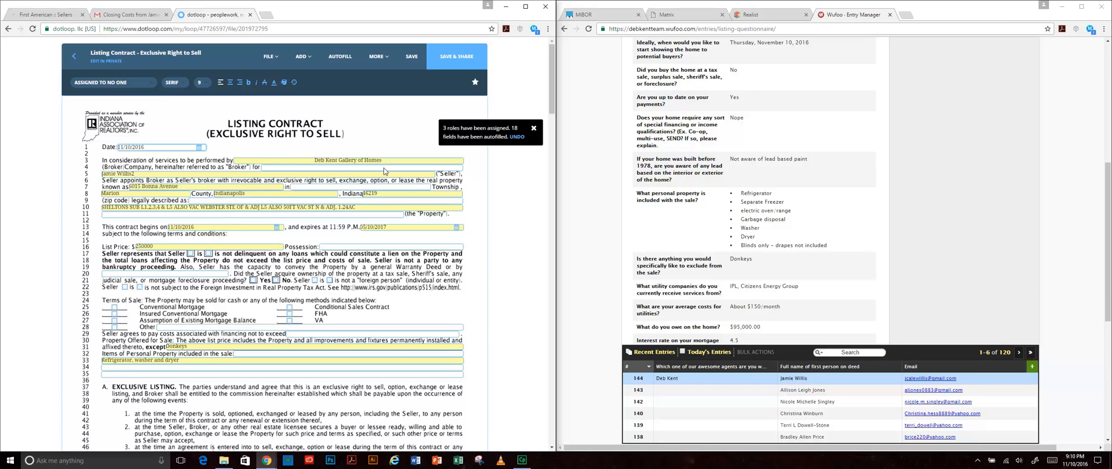
# - Enter Warren as the township on line 7 and Negotiable as the possession terms
pyautogui.click(306, 186)
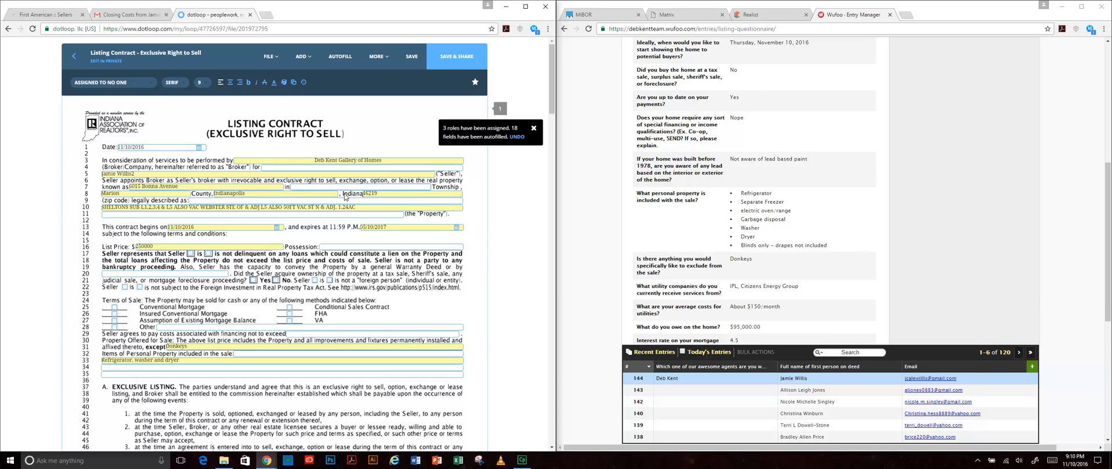
pyautogui.write('Warren')
pyautogui.click(324, 230)
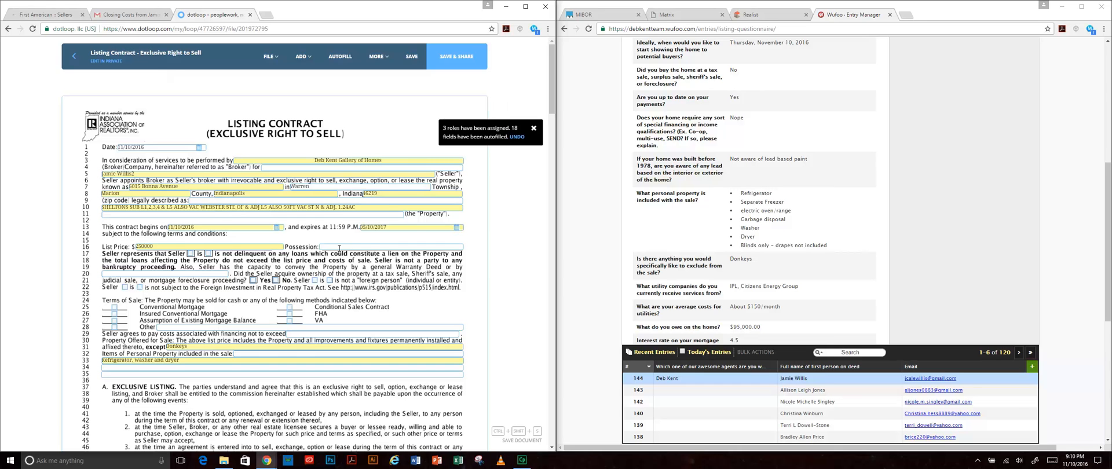
pyautogui.click(340, 248)
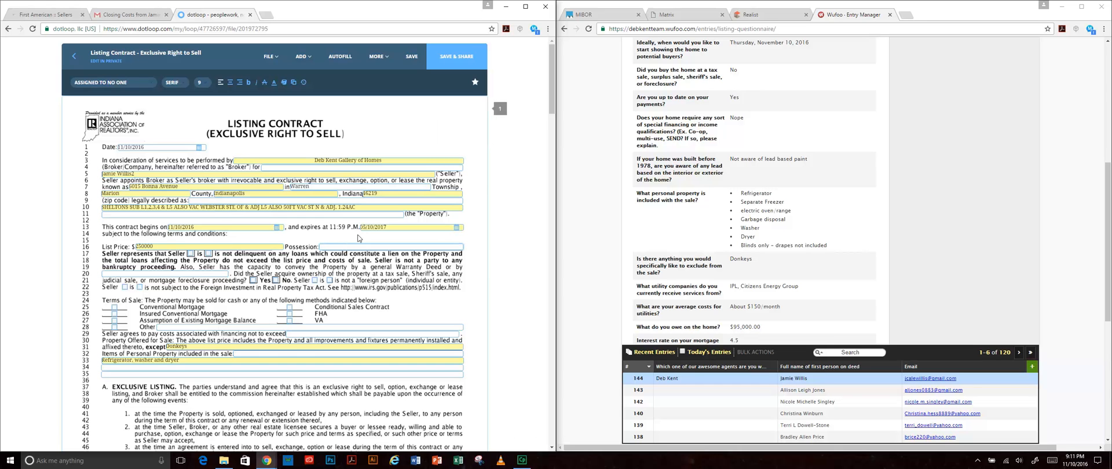
pyautogui.write('Negotiable')
pyautogui.click(415, 279)
pyautogui.scroll(-1, 424, 282)
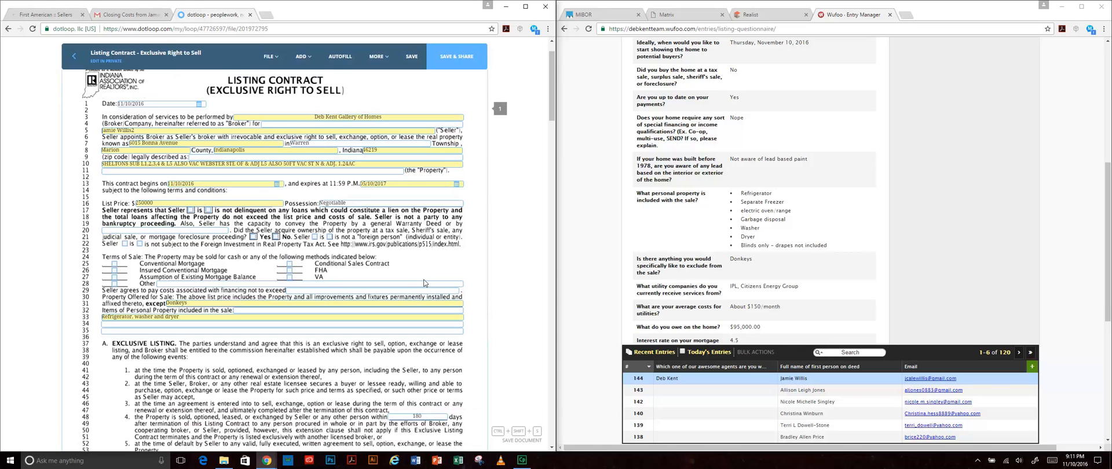
pyautogui.scroll(1, 738, 176)
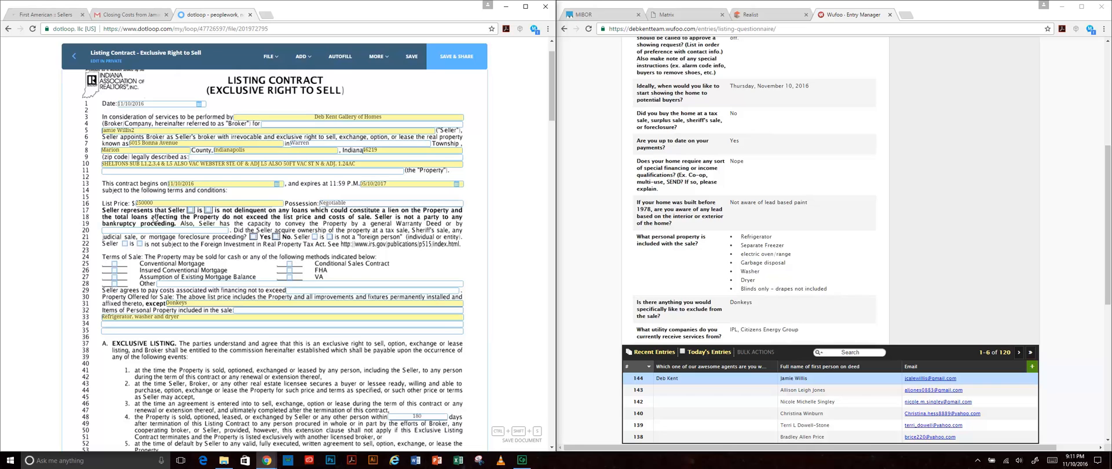
# - Mark the seller as not delinquent, not a tax-sale buyer, and set foreign-person tax status
pyautogui.click(207, 211)
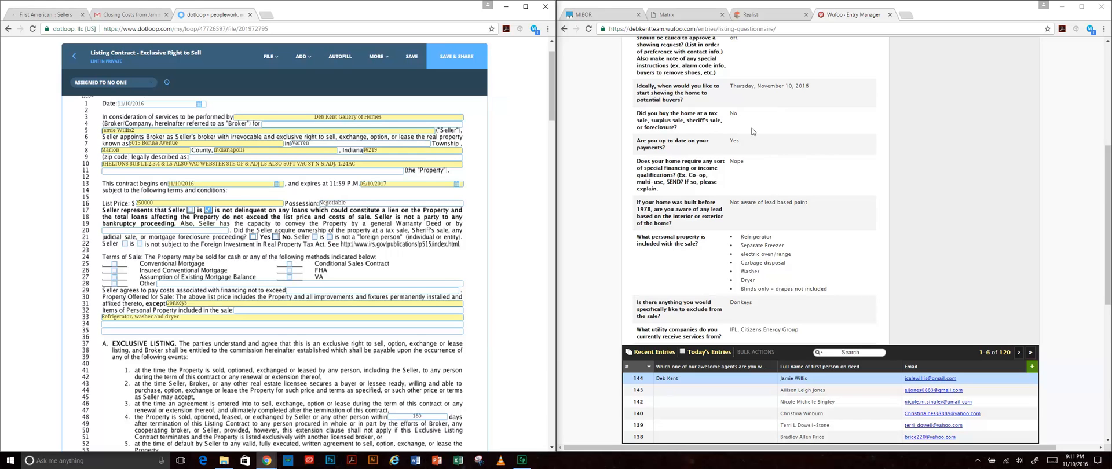
pyautogui.click(276, 237)
pyautogui.click(140, 245)
# - Accept Conventional, Insured Conventional and FHA financing in the sale terms
pyautogui.scroll(-1, 362, 352)
pyautogui.scroll(-1, 362, 355)
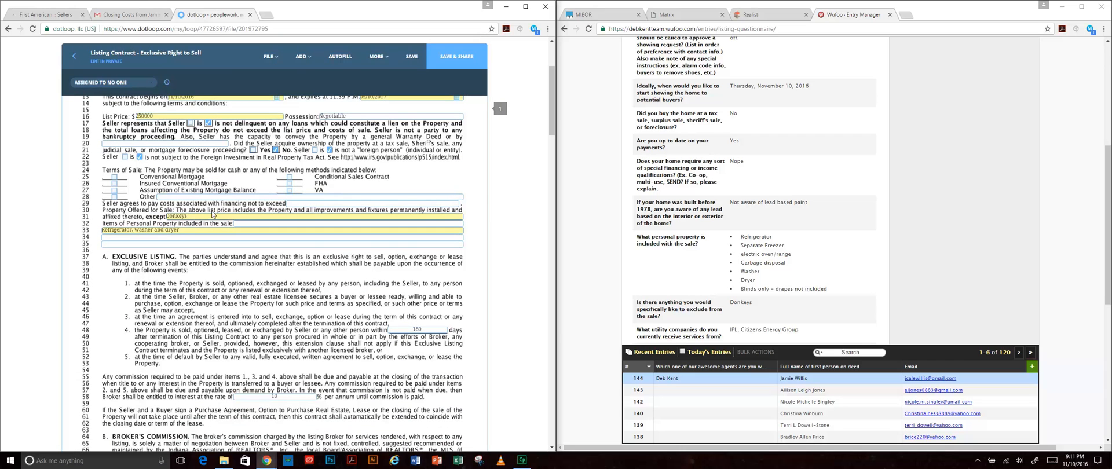
pyautogui.click(114, 177)
pyautogui.click(114, 182)
pyautogui.click(289, 183)
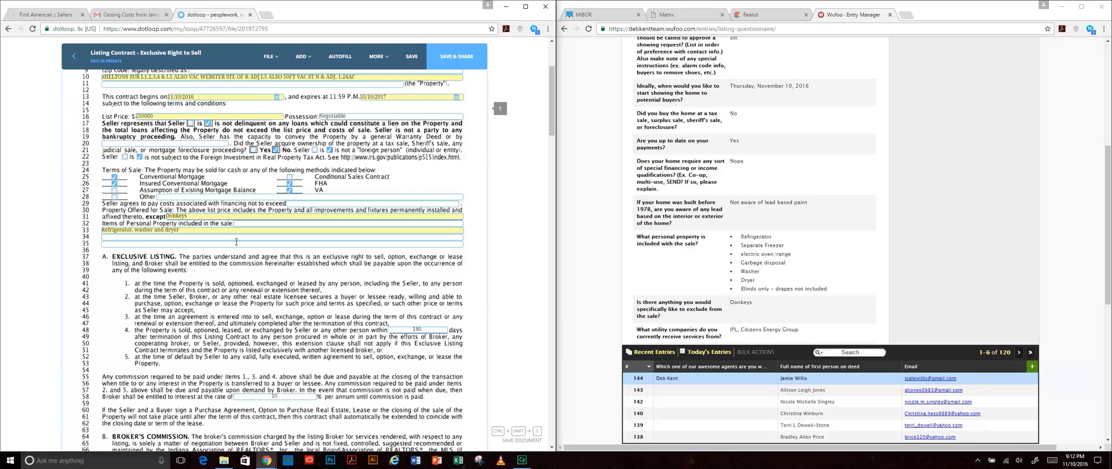
pyautogui.scroll(-3, 236, 241)
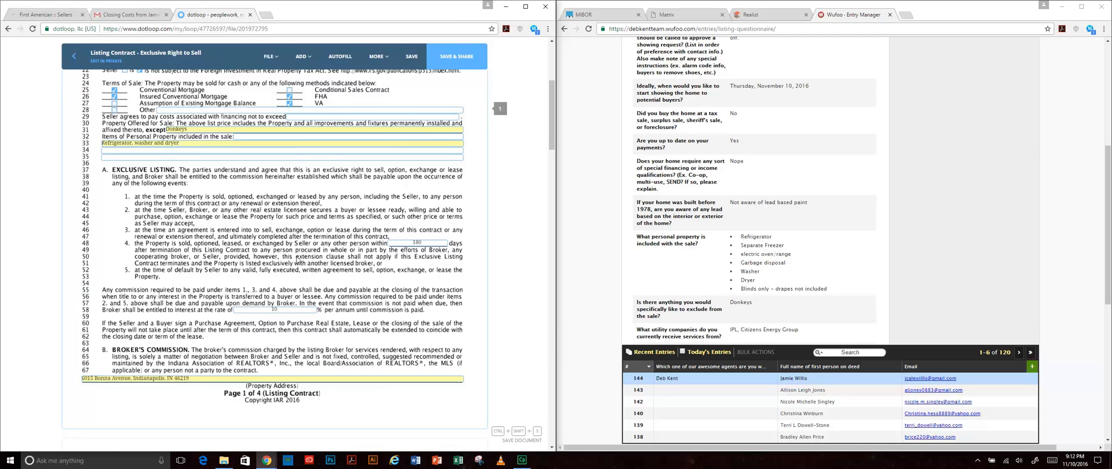
pyautogui.scroll(-3, 438, 109)
pyautogui.scroll(2, 430, 156)
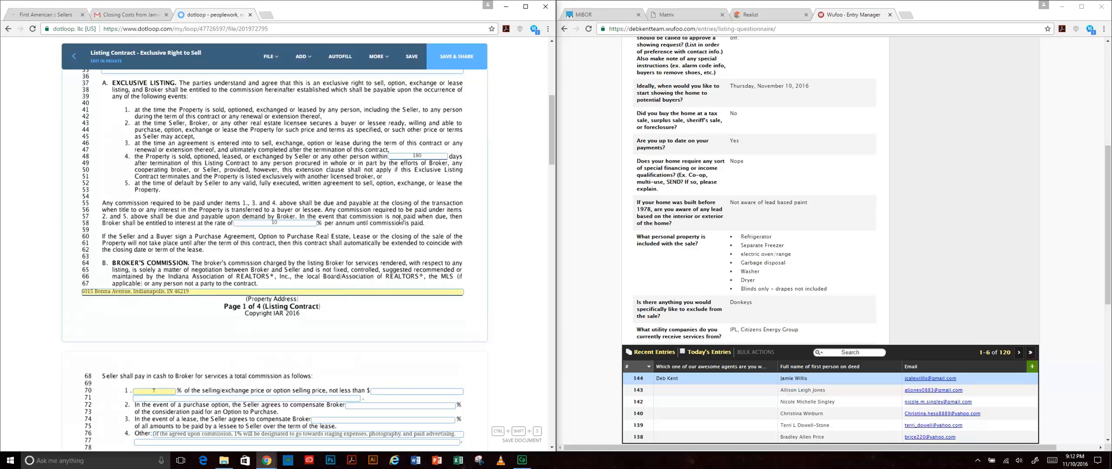
pyautogui.scroll(-2, 363, 197)
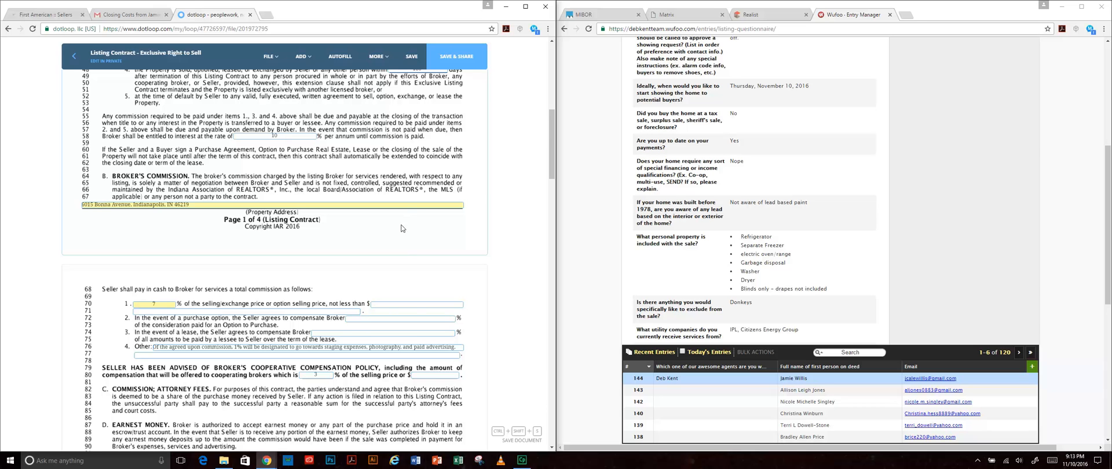
pyautogui.scroll(-3, 410, 250)
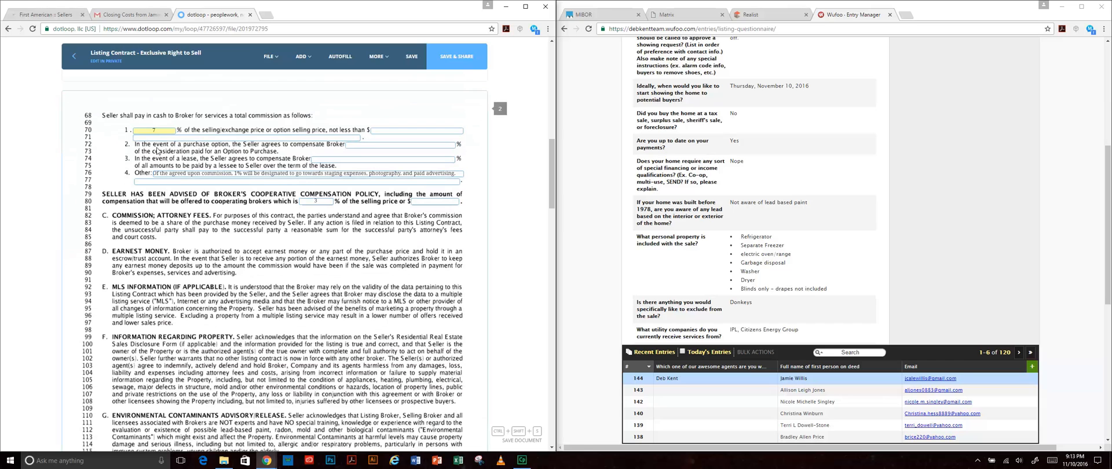
# - Enter N/A in the lease commission field of the commission terms
pyautogui.click(140, 128)
pyautogui.press('Tab')
pyautogui.write('N/A')
pyautogui.press('Tab')
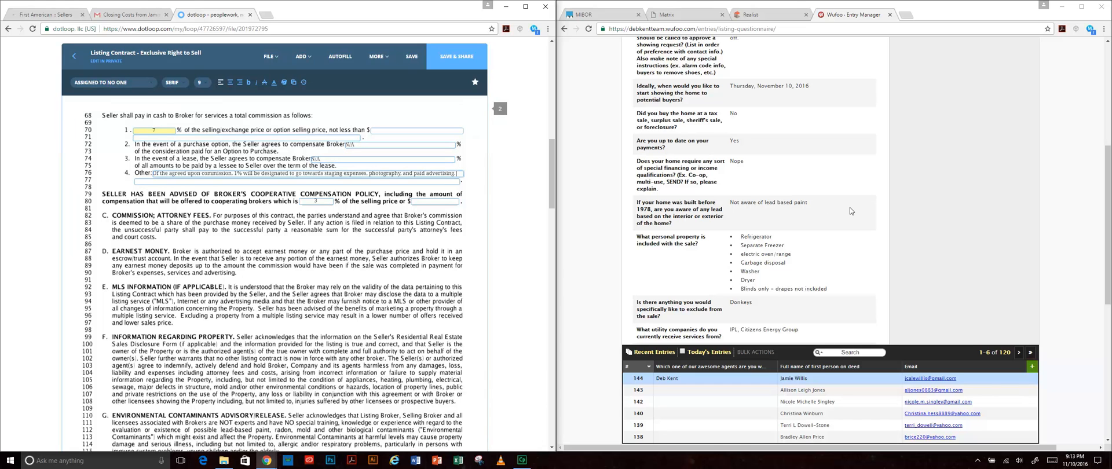
pyautogui.click(421, 104)
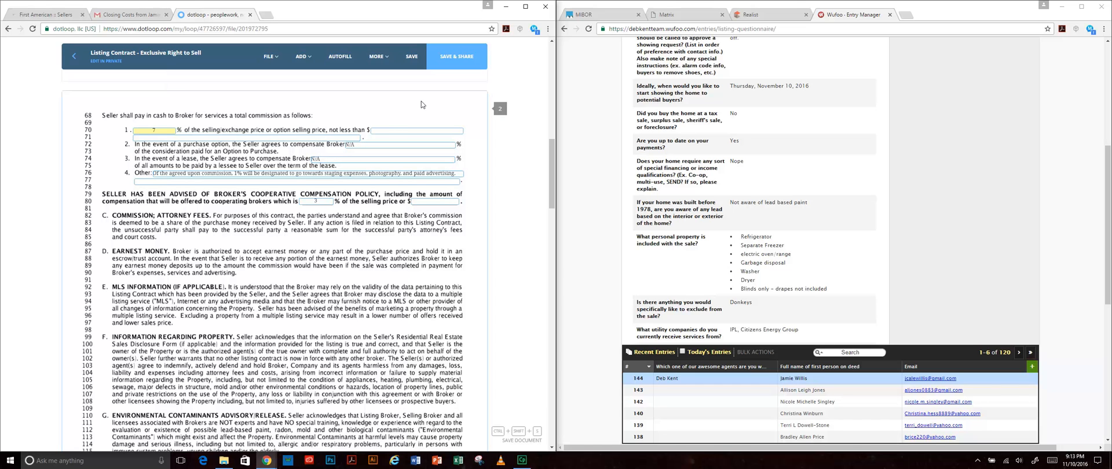
# - Fill N/A for the line 70 minimum price and line 80 cooperating broker dollar amount
pyautogui.click(388, 130)
pyautogui.write('N/A')
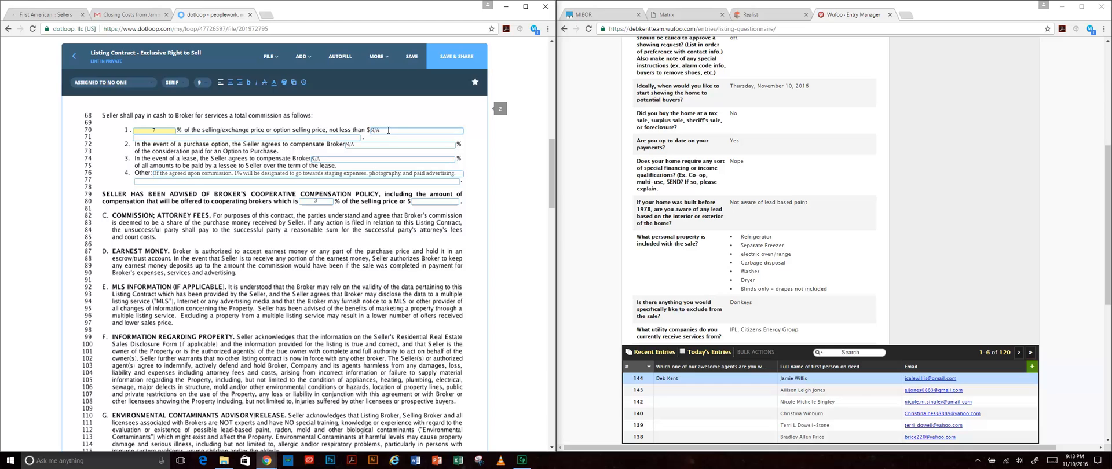
pyautogui.click(313, 270)
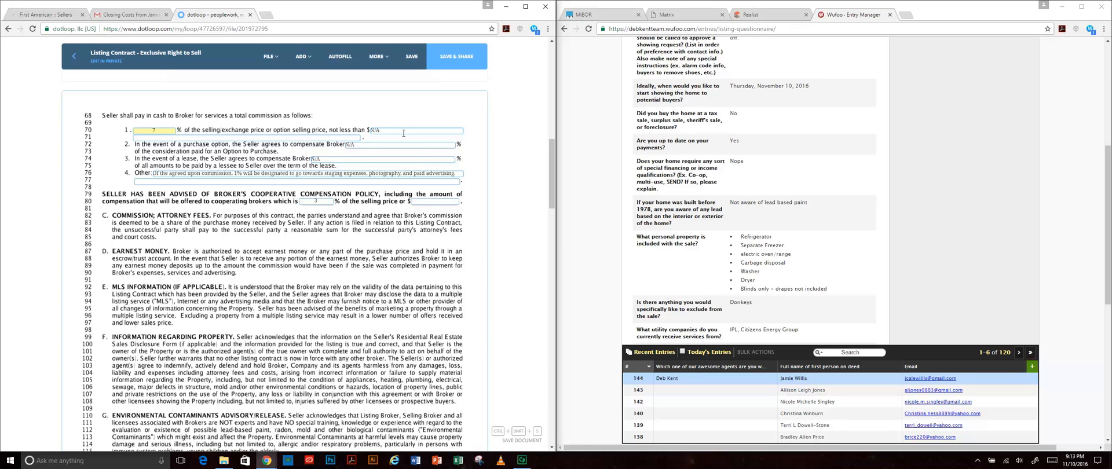
pyautogui.click(432, 205)
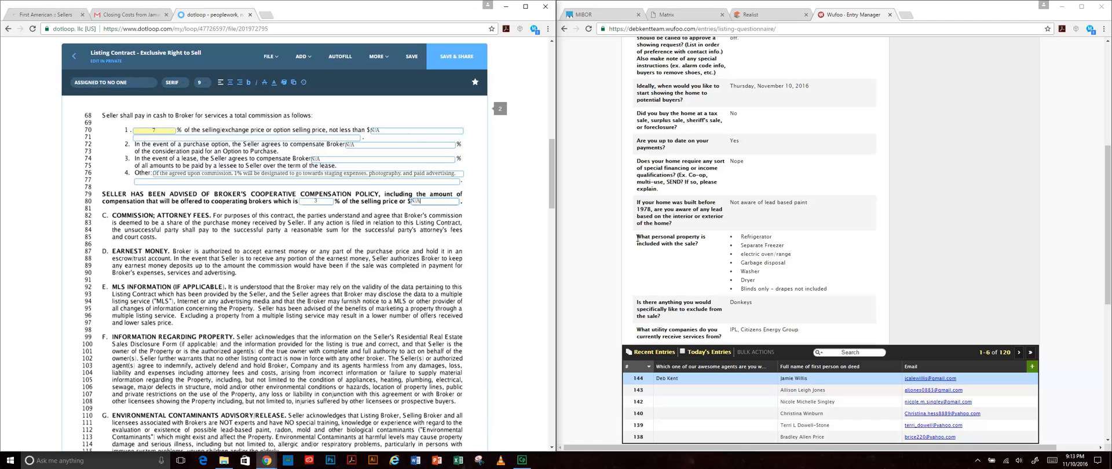
pyautogui.click(373, 260)
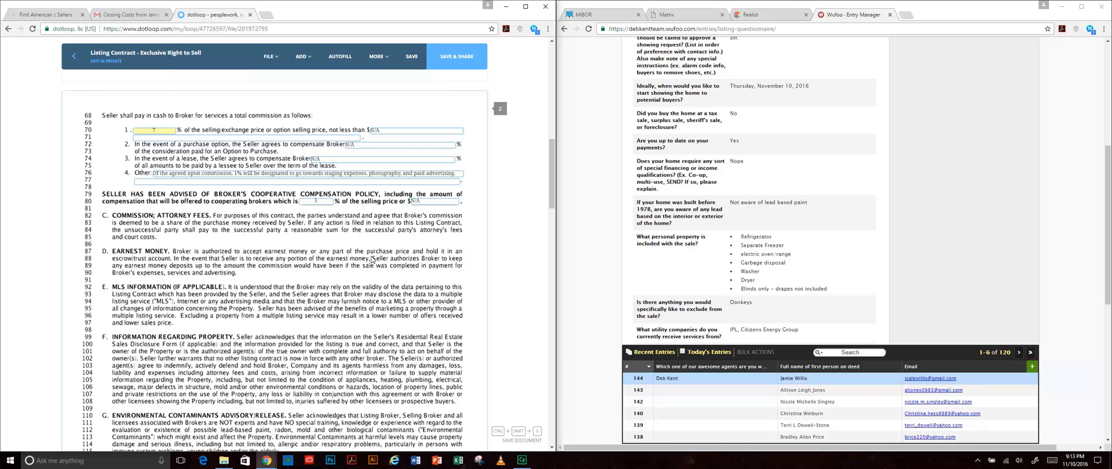
# - List 'IPL, Citizens Energy Group' as the utility companies on line 184
pyautogui.scroll(-3, 372, 260)
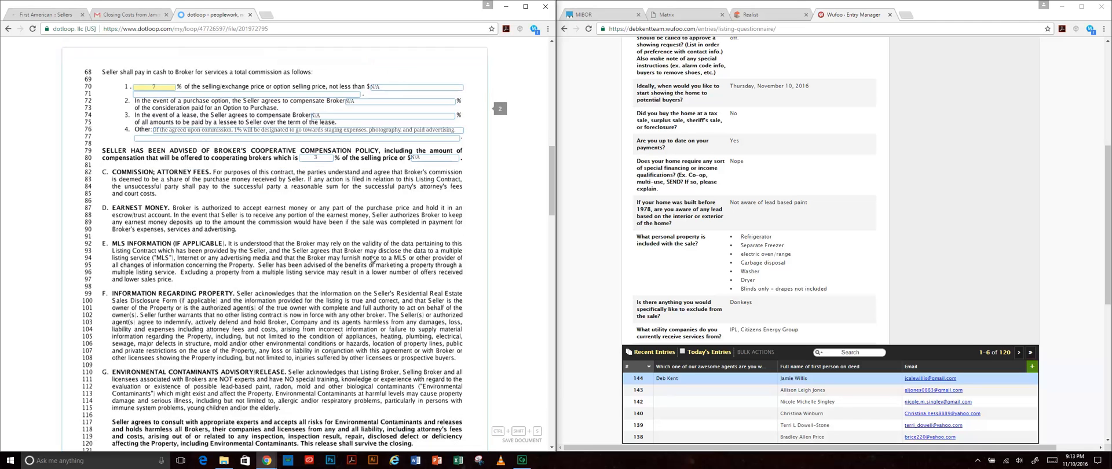
pyautogui.scroll(-2, 372, 260)
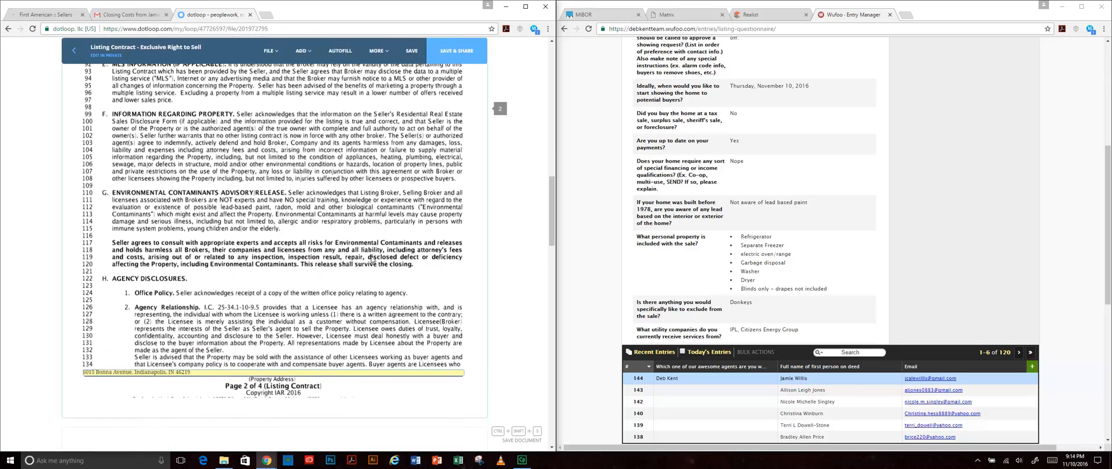
pyautogui.scroll(2, 372, 260)
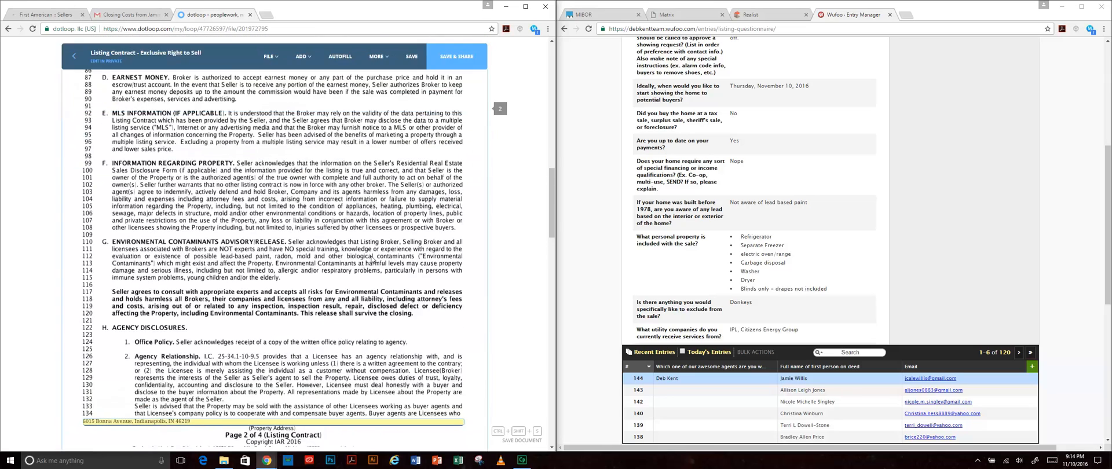
pyautogui.scroll(-1, 372, 260)
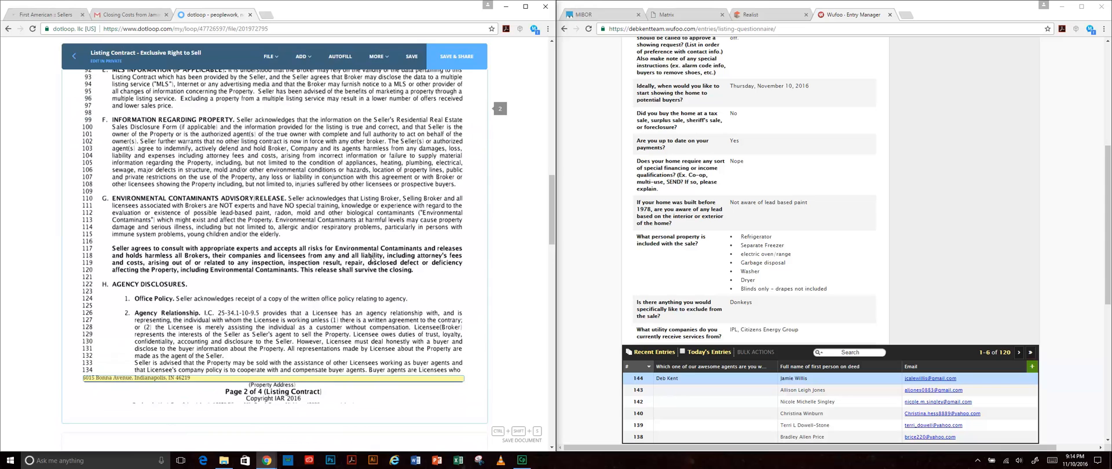
pyautogui.scroll(-6, 373, 260)
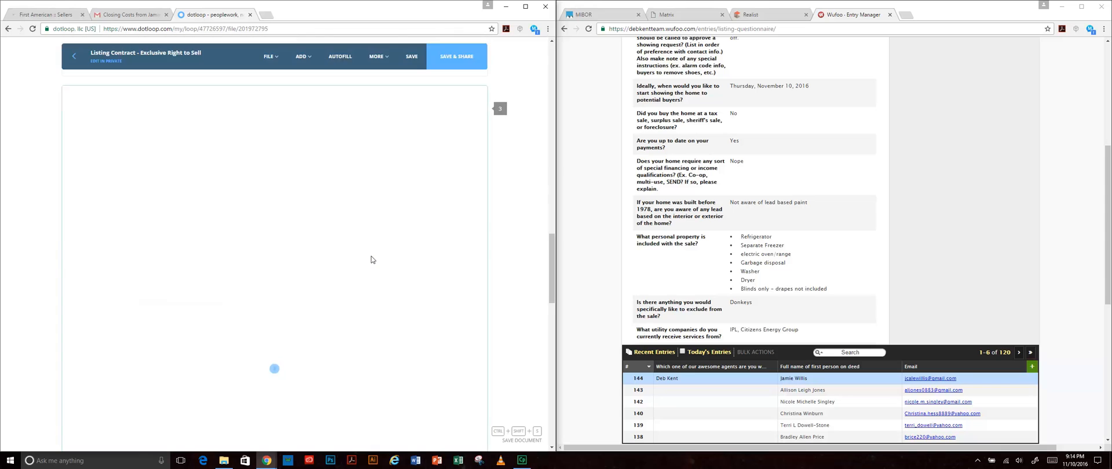
pyautogui.scroll(-1, 416, 269)
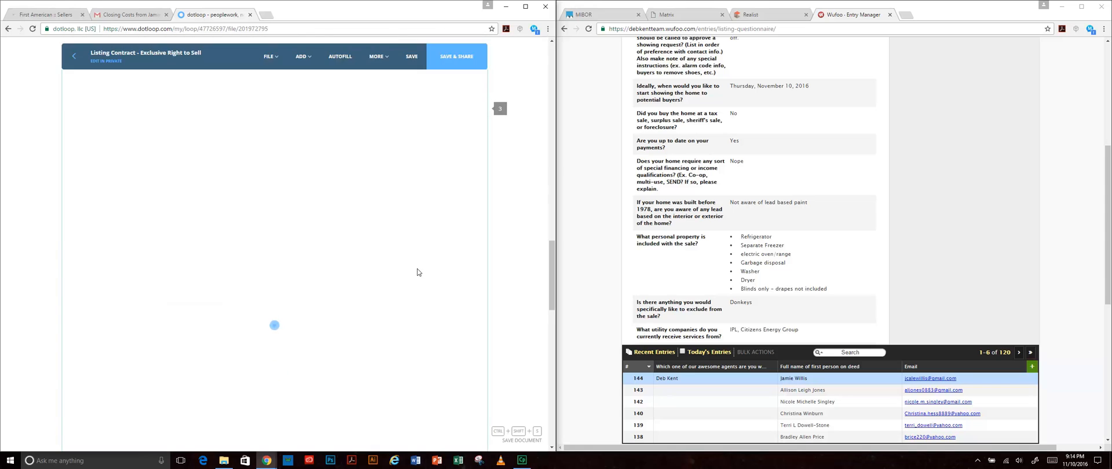
pyautogui.scroll(1, 418, 272)
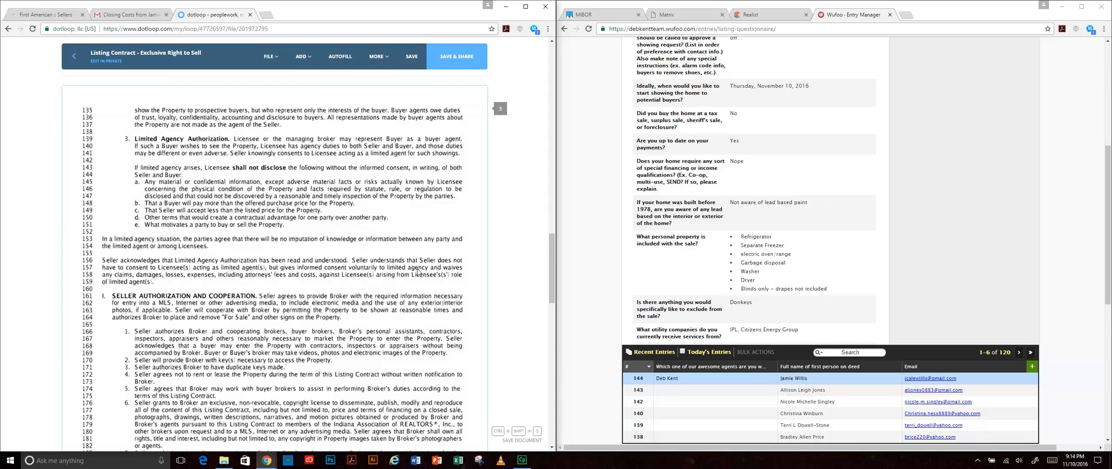
pyautogui.scroll(-3, 416, 271)
pyautogui.scroll(-1, 419, 273)
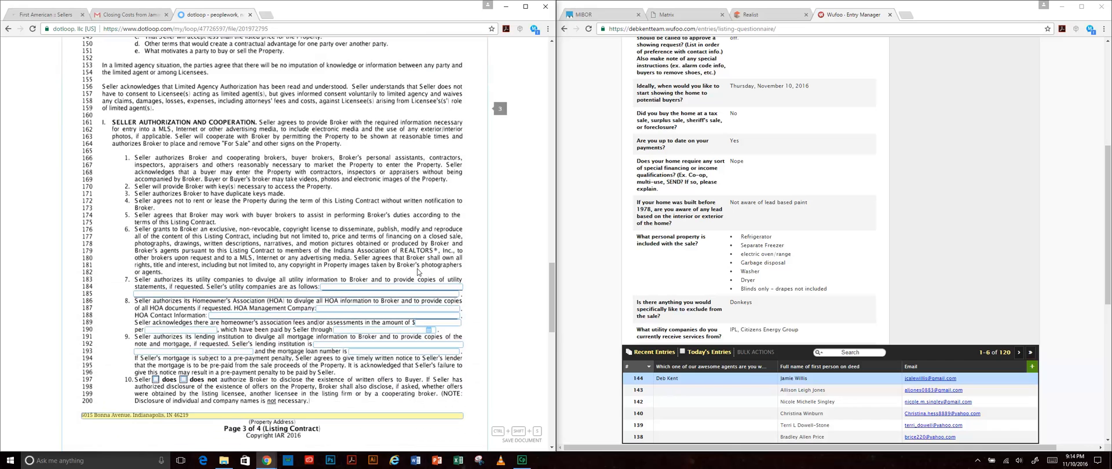
pyautogui.click(342, 286)
pyautogui.scroll(-2, 818, 265)
pyautogui.scroll(-1, 818, 265)
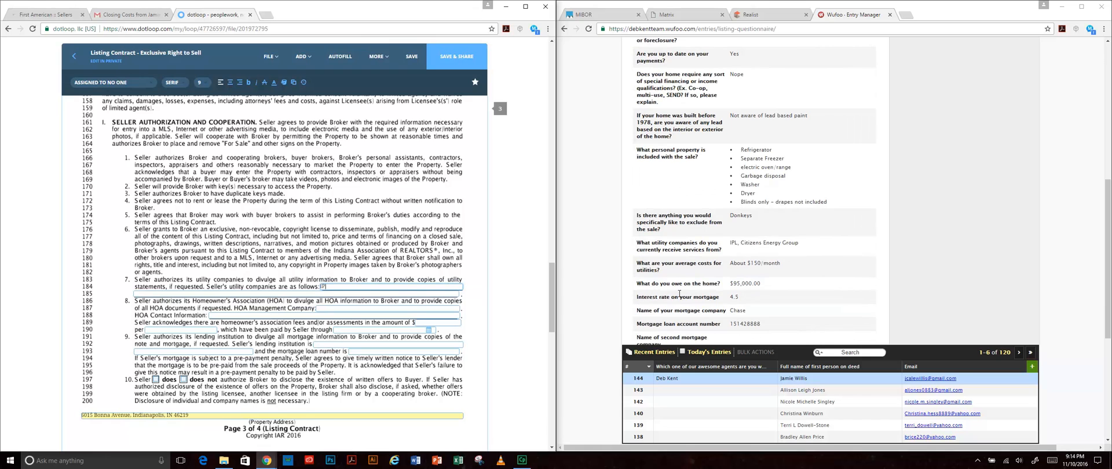
pyautogui.write('IPL, Citizens Energy Group')
pyautogui.click(175, 310)
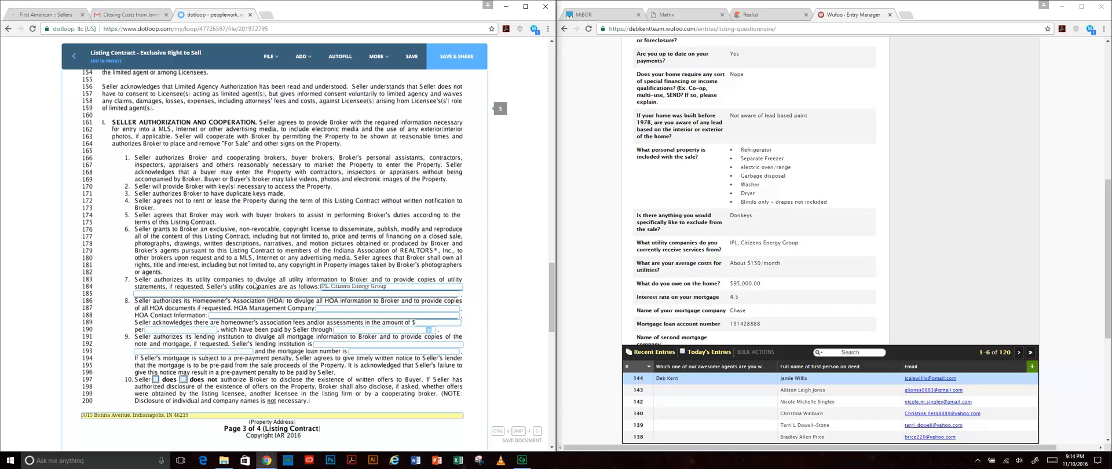
# - Enter N/A for the HOA management company and its contact information
pyautogui.scroll(-1, 276, 326)
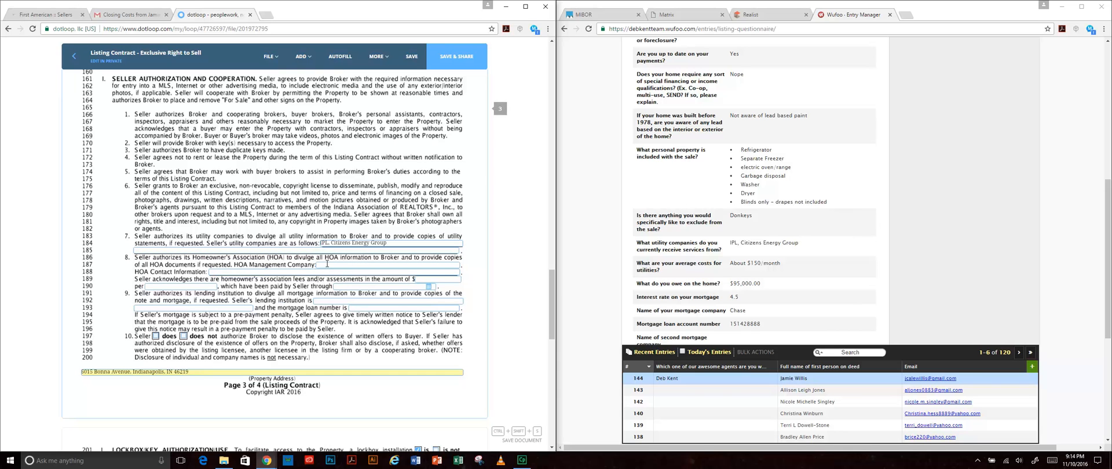
pyautogui.click(370, 301)
pyautogui.write('N/A')
pyautogui.press('Tab')
pyautogui.write('N/AN/A')
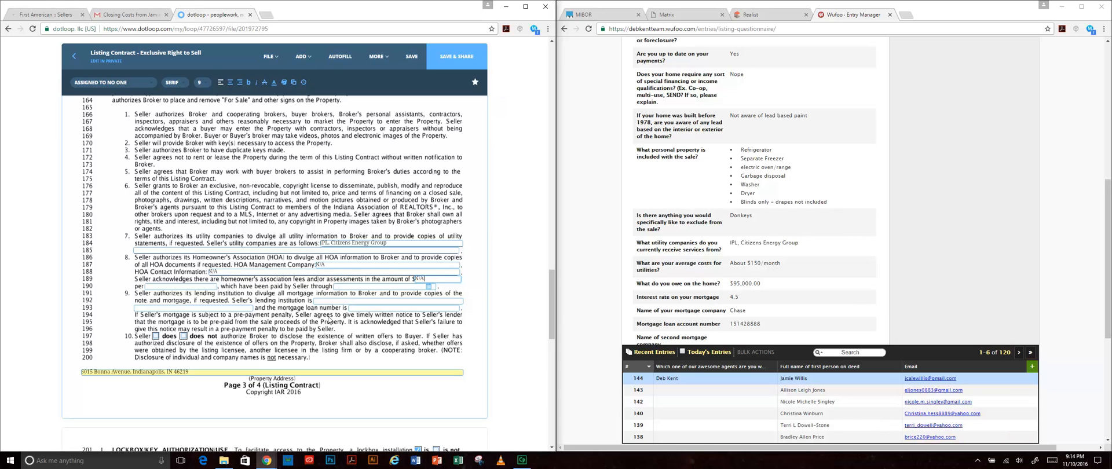
pyautogui.press('Tab')
# - Enter Chase as the lending institution and paste in the mortgage loan number
pyautogui.scroll(-1, 747, 312)
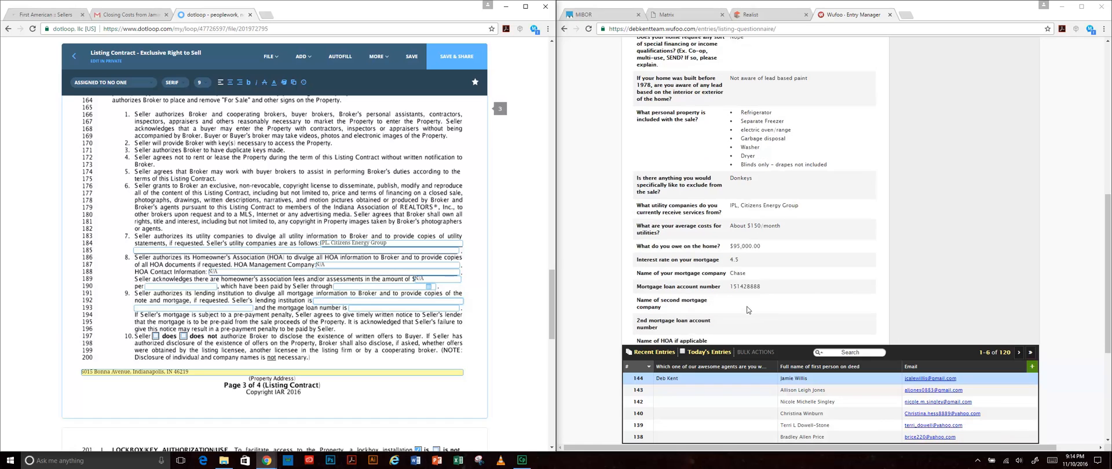
pyautogui.write('Chase')
pyautogui.press('Tab')
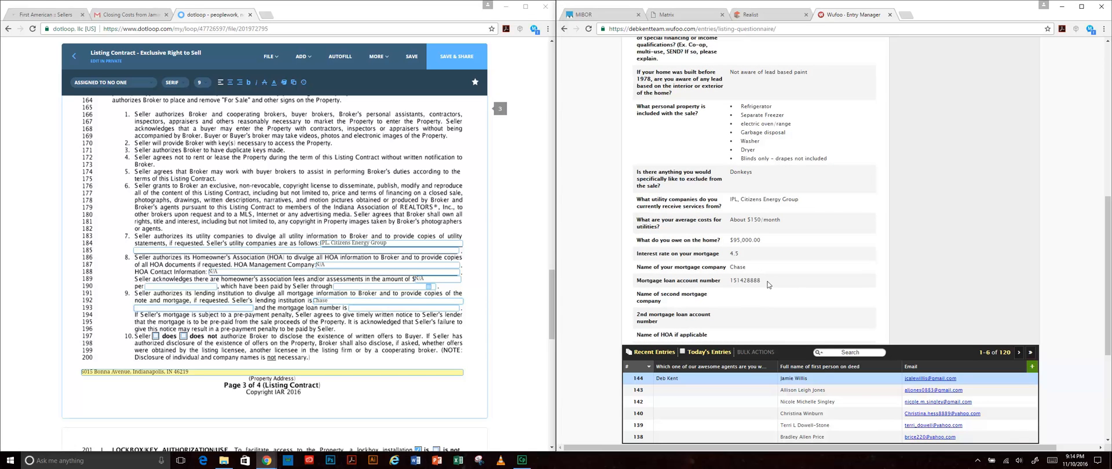
pyautogui.moveTo(768, 282); pyautogui.dragTo(726, 282)
pyautogui.hotkey('ctrl', 'c')
pyautogui.click(362, 308)
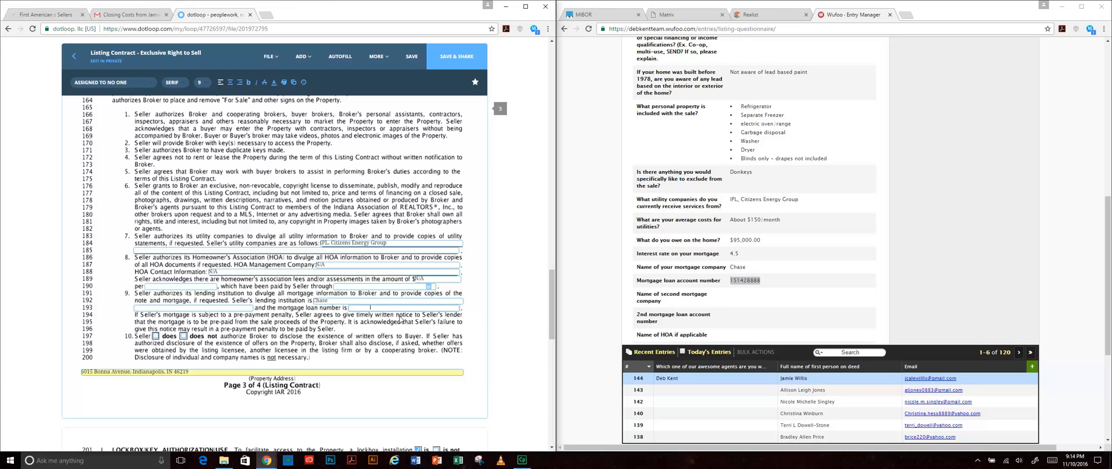
pyautogui.hotkey('ctrl', 'v')
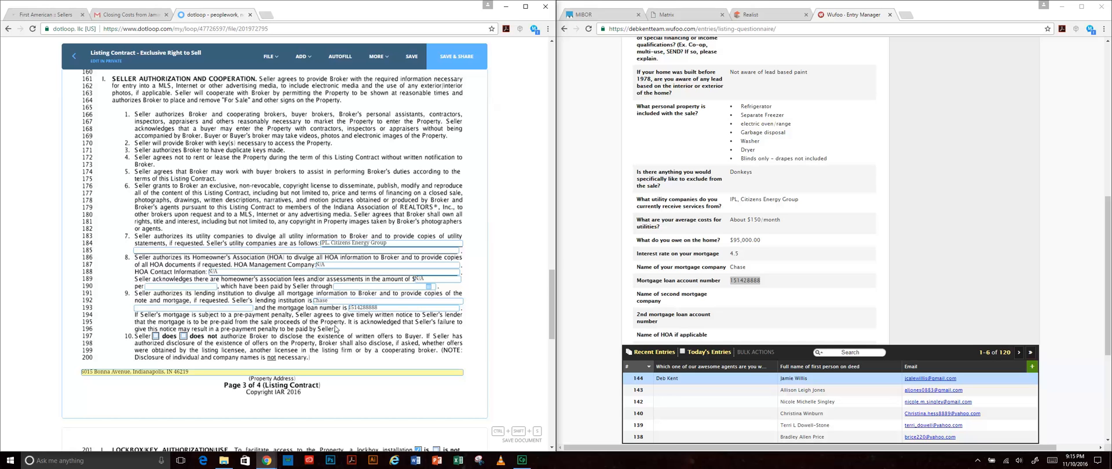
pyautogui.scroll(-2, 341, 329)
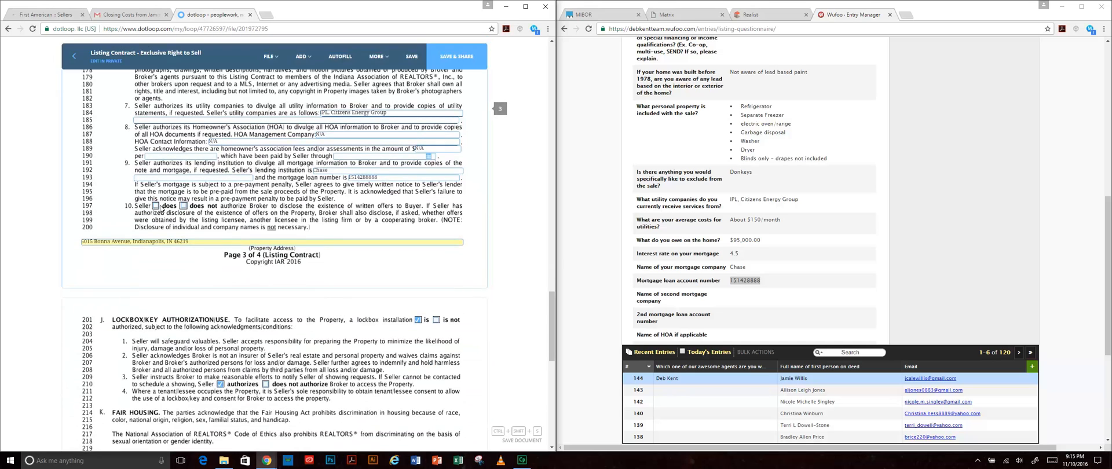
# - Tick 'does' on line 197 so the seller authorizes the broker to disclose offers
pyautogui.click(155, 206)
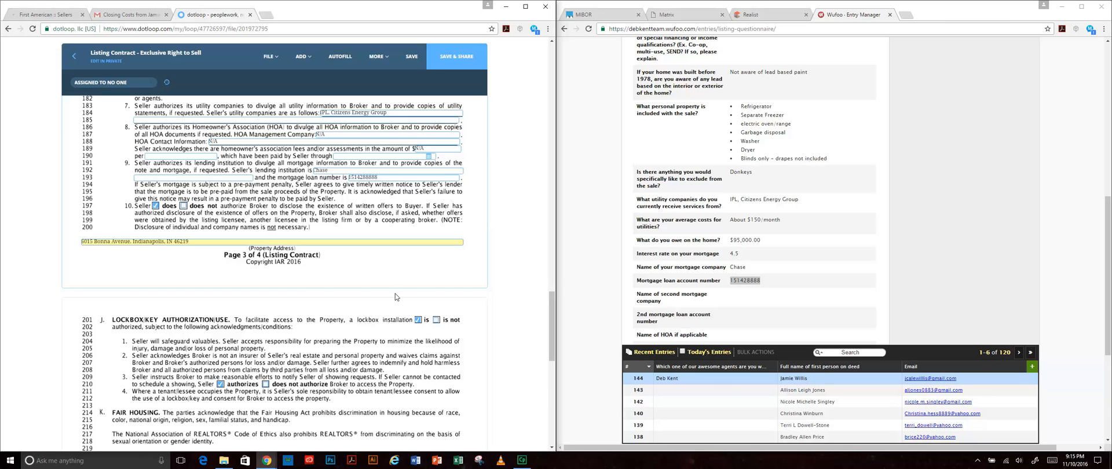
pyautogui.scroll(-1, 396, 297)
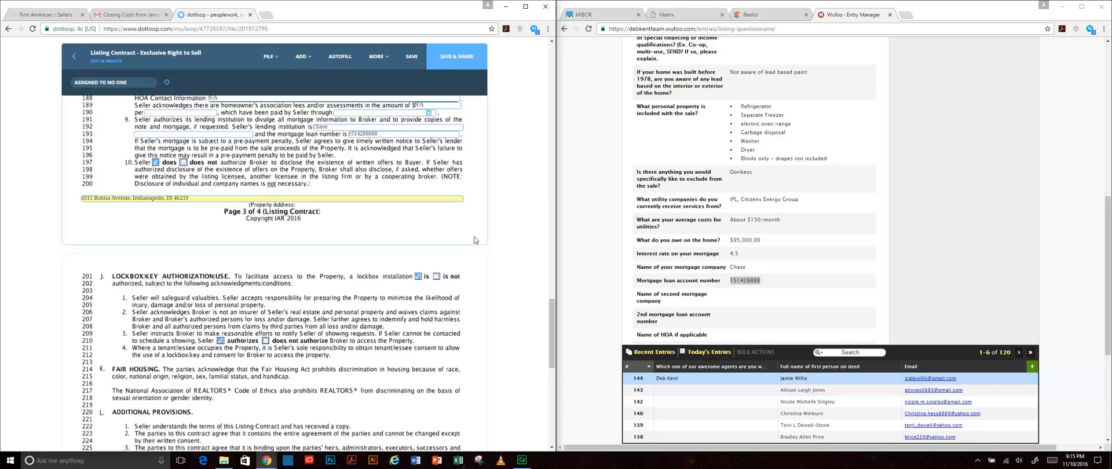
pyautogui.scroll(-2, 474, 240)
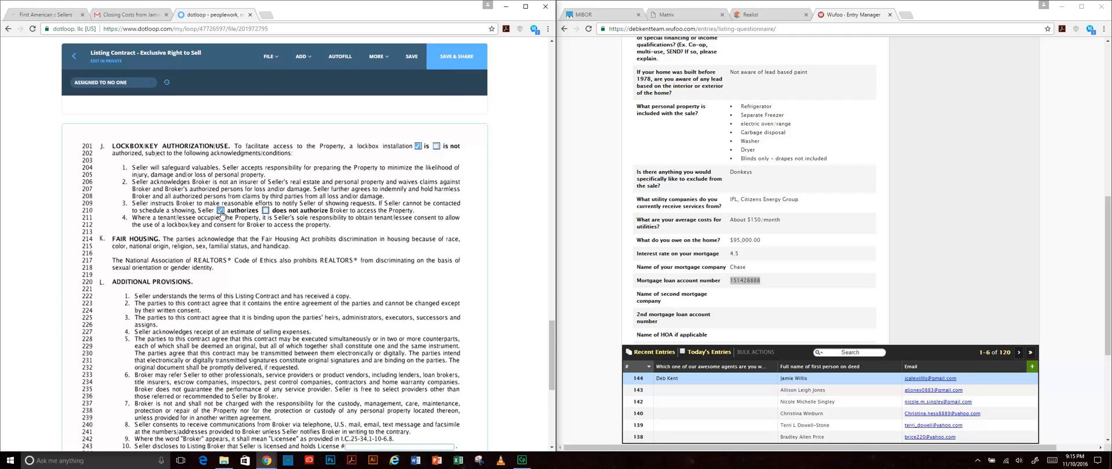
pyautogui.scroll(-1, 221, 215)
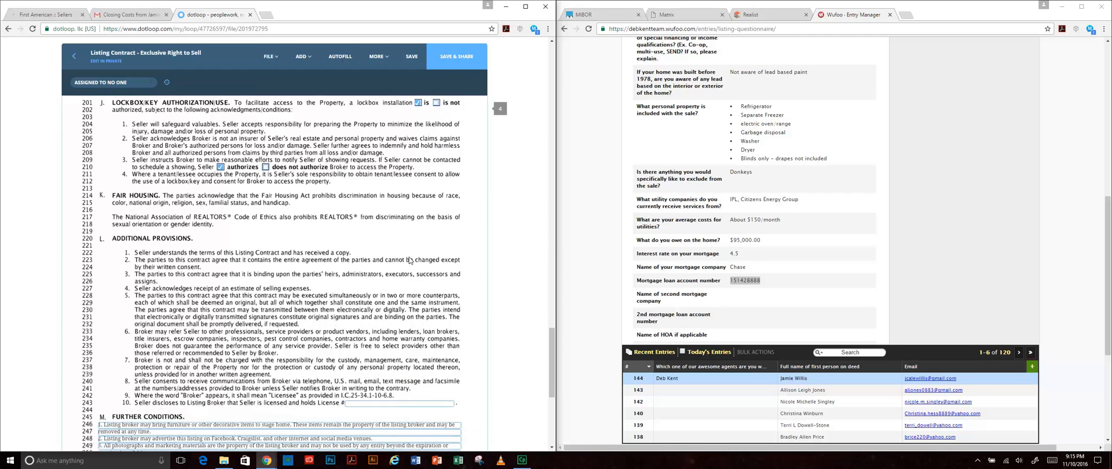
pyautogui.scroll(1, 408, 260)
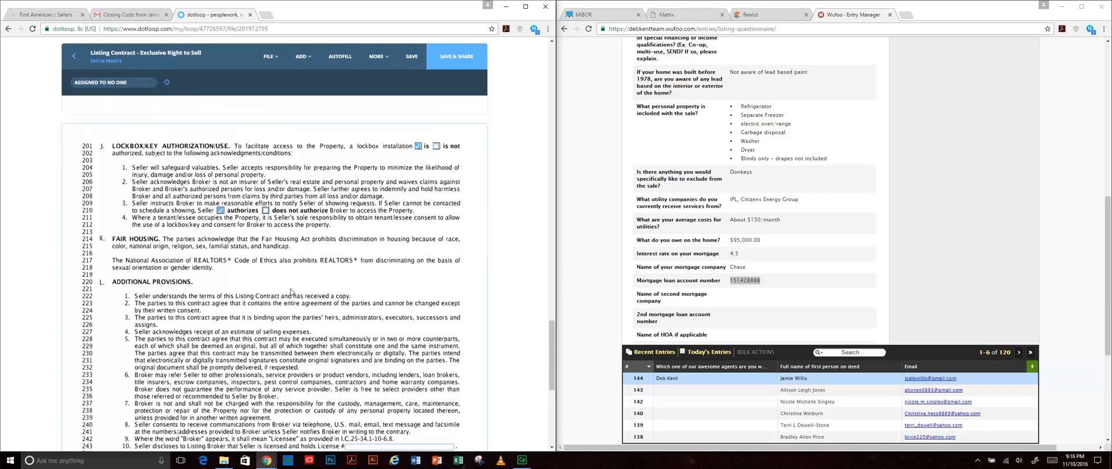
# - Move down to the signature block and select the License # field on line 243
pyautogui.scroll(-1, 226, 223)
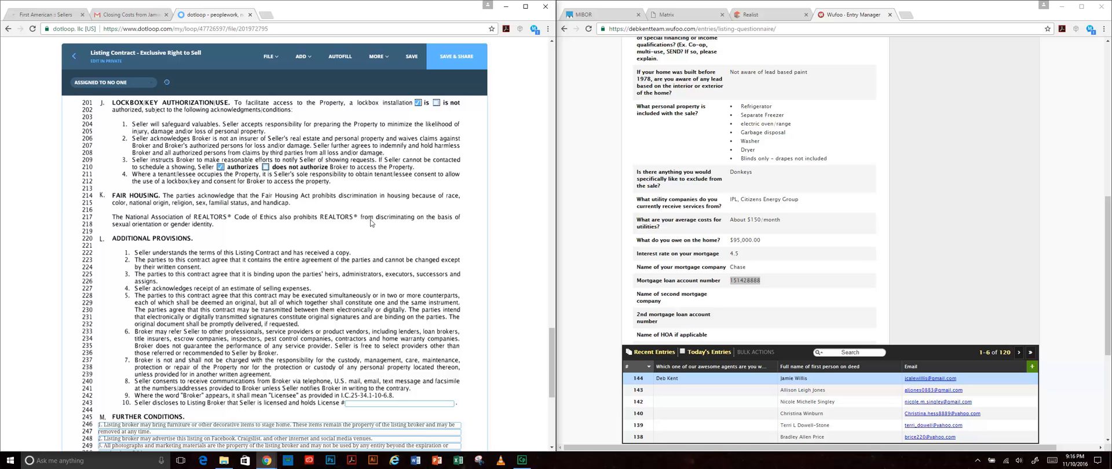
pyautogui.scroll(-1, 431, 247)
pyautogui.scroll(-2, 431, 247)
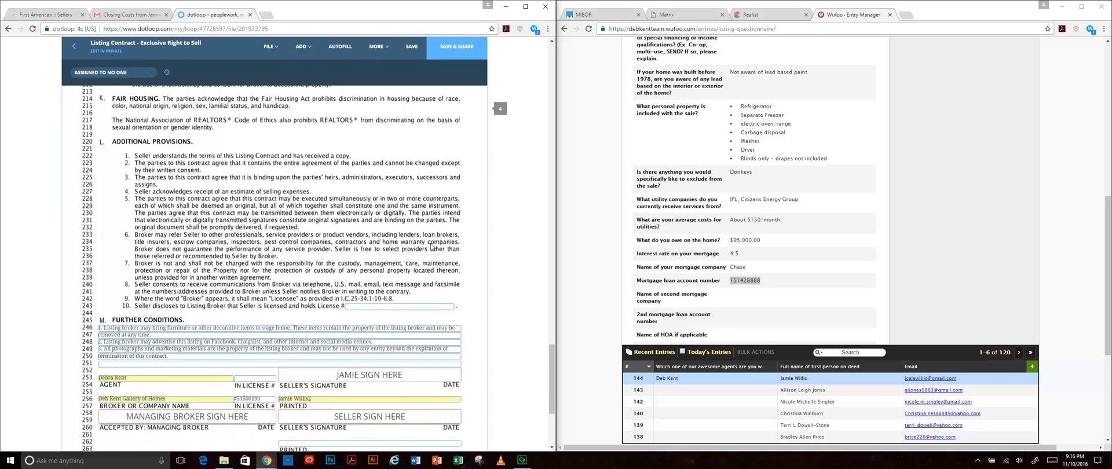
pyautogui.scroll(-2, 441, 248)
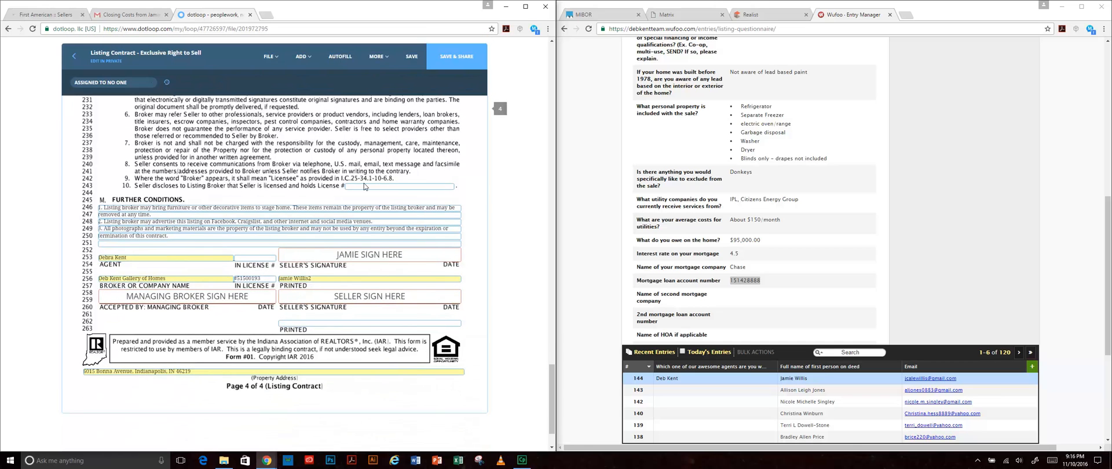
pyautogui.click(358, 185)
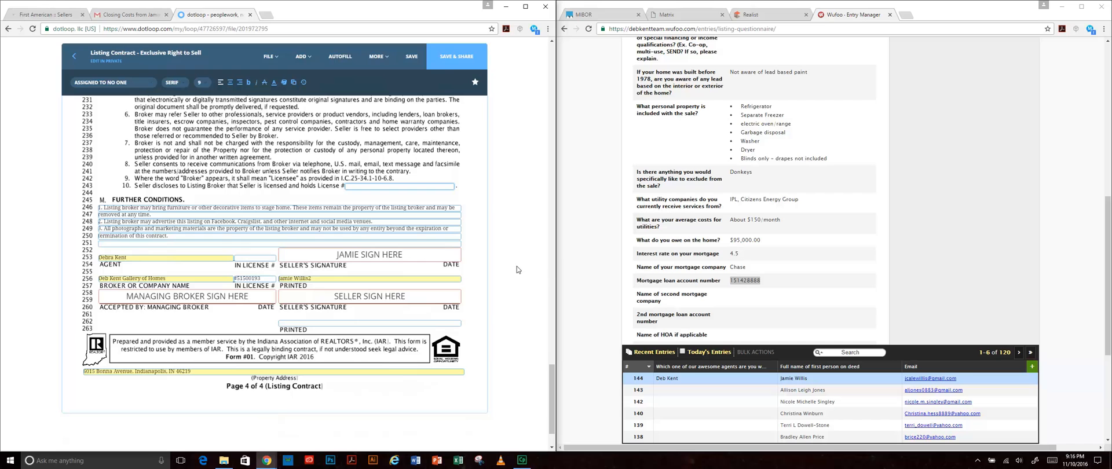
pyautogui.scroll(-1, 320, 361)
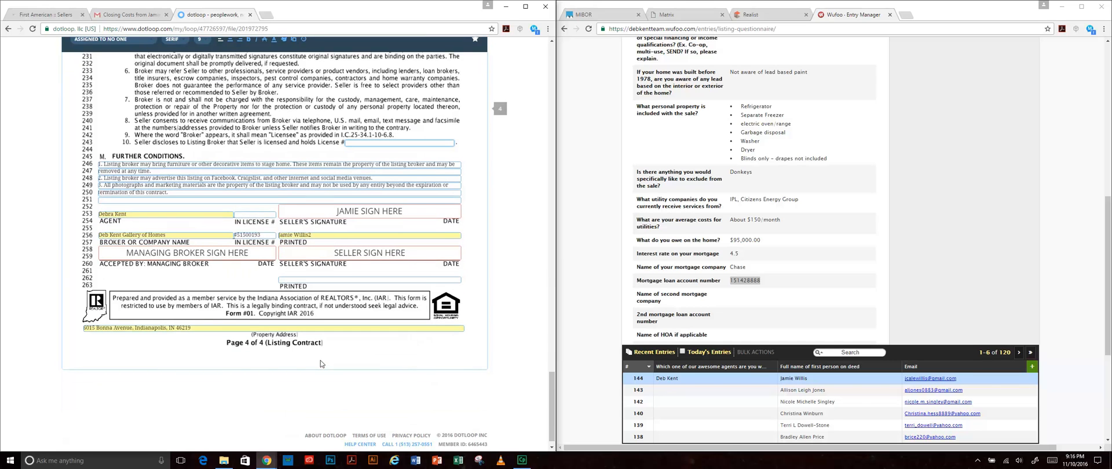
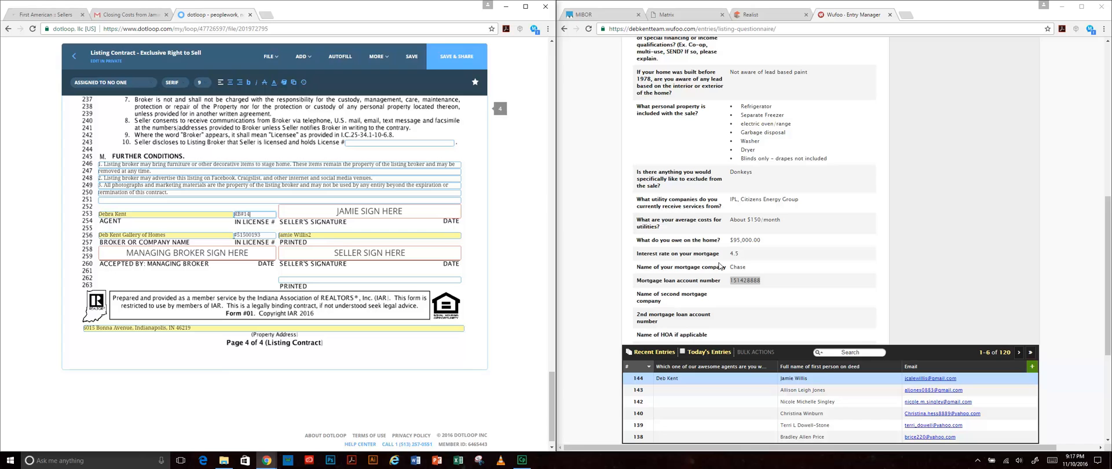
# - Finish the agent's IN license number with 047 and deselect the Managing Broker signature field
pyautogui.click(240, 281)
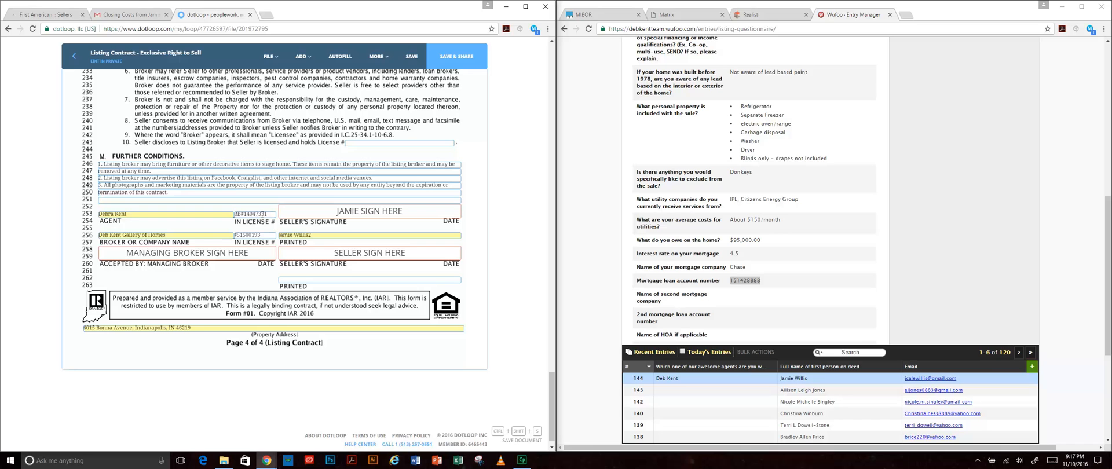
pyautogui.click(172, 259)
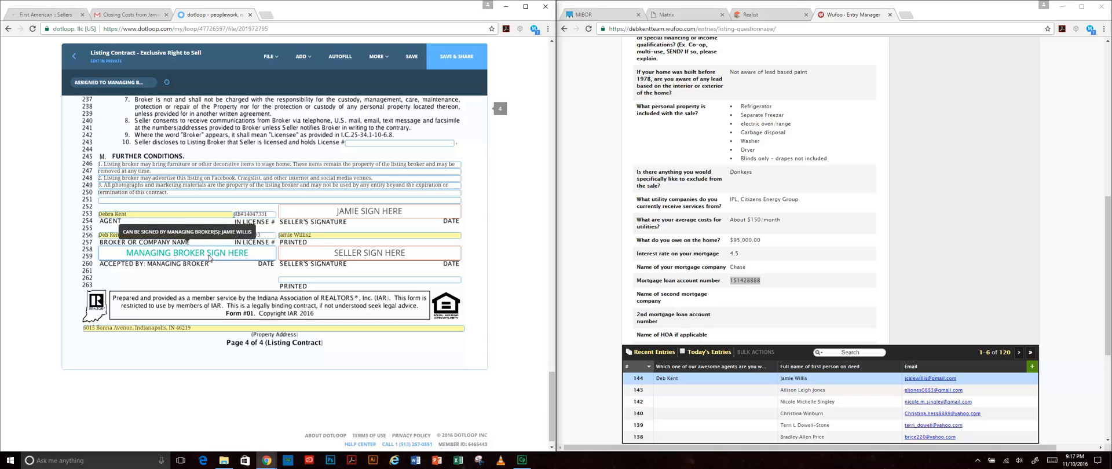
pyautogui.hotkey('ctrl', 'shift', 's')
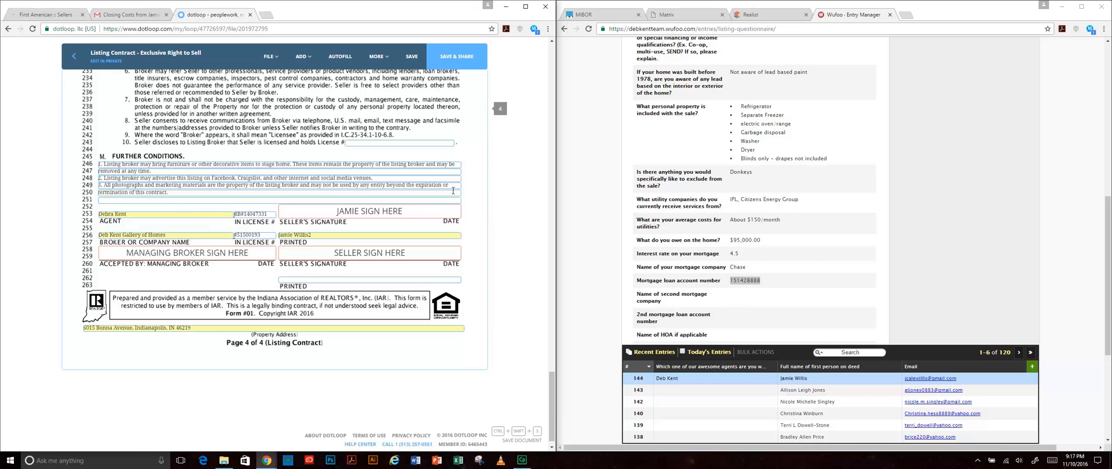
pyautogui.scroll(2, 394, 376)
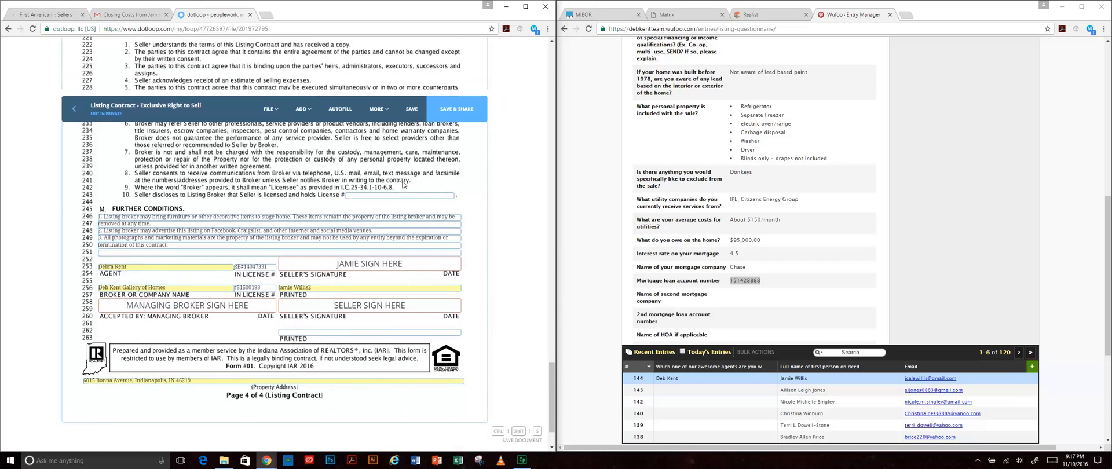
pyautogui.scroll(3, 479, 211)
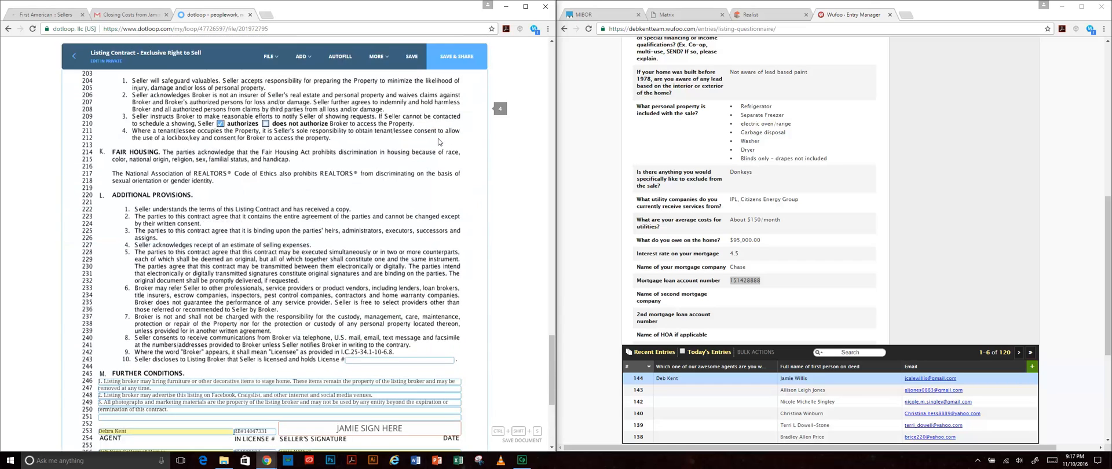
# - Save the Listing Contract and open the Gallery of Homes Office Policy at its SIGN HERE lines
pyautogui.click(414, 58)
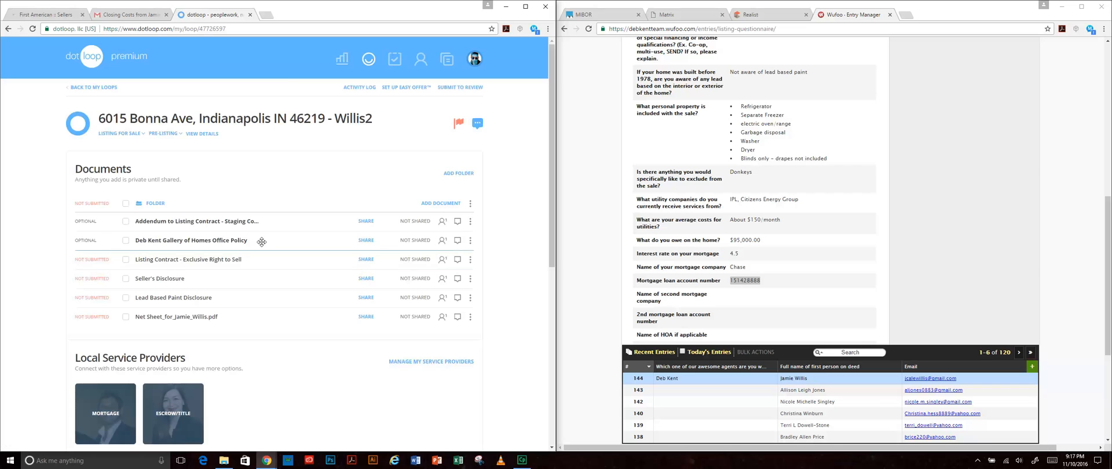
pyautogui.click(217, 242)
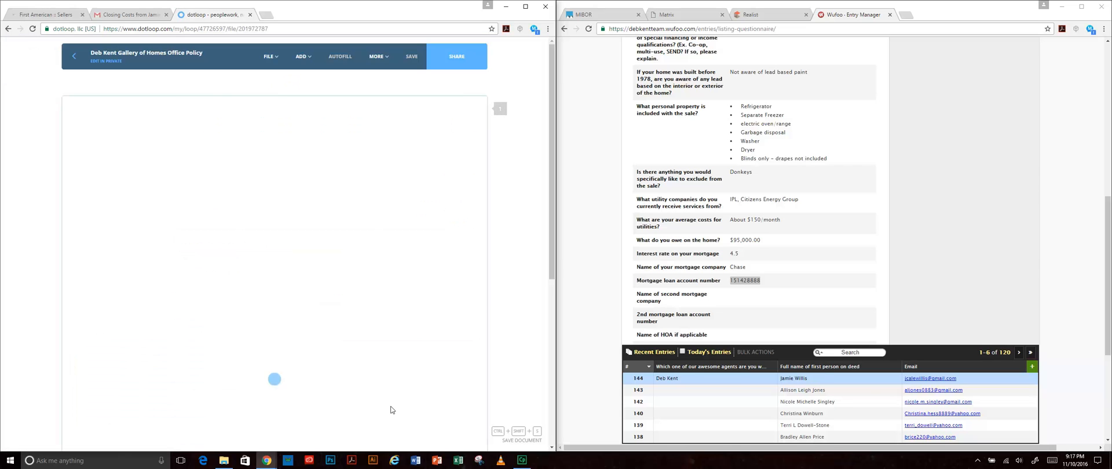
pyautogui.scroll(-4, 480, 304)
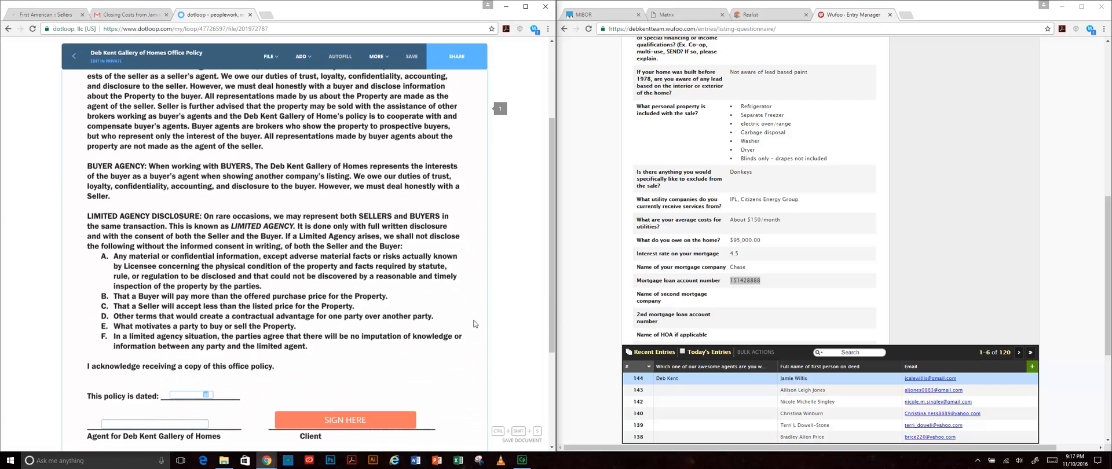
pyautogui.scroll(-1, 474, 324)
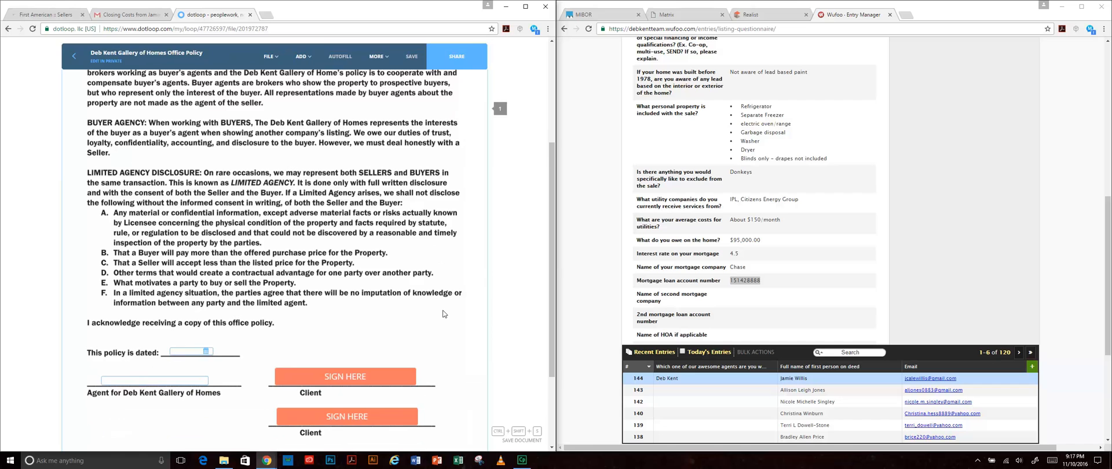
pyautogui.scroll(-1, 444, 314)
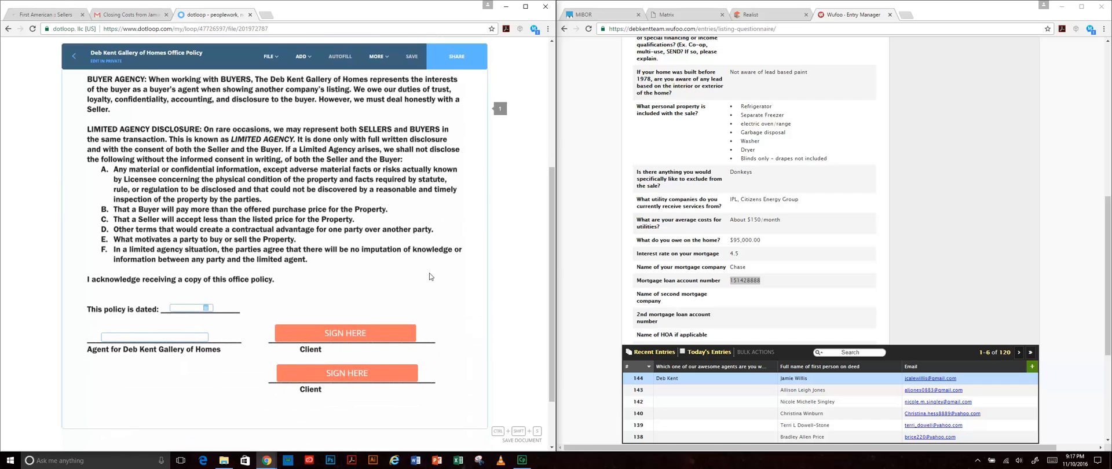
pyautogui.scroll(-1, 489, 300)
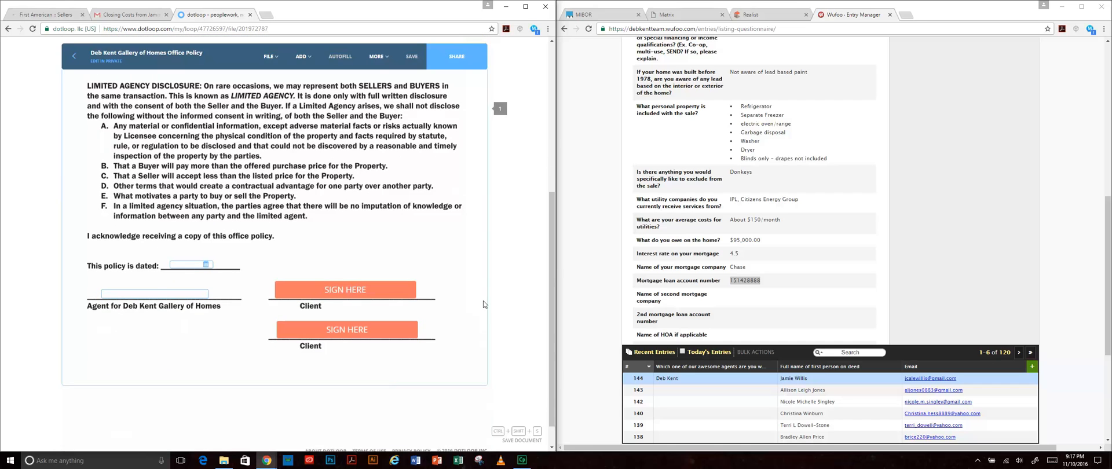
# - Date the Office Policy 11/10/2016 and enter the agent's name
pyautogui.click(206, 264)
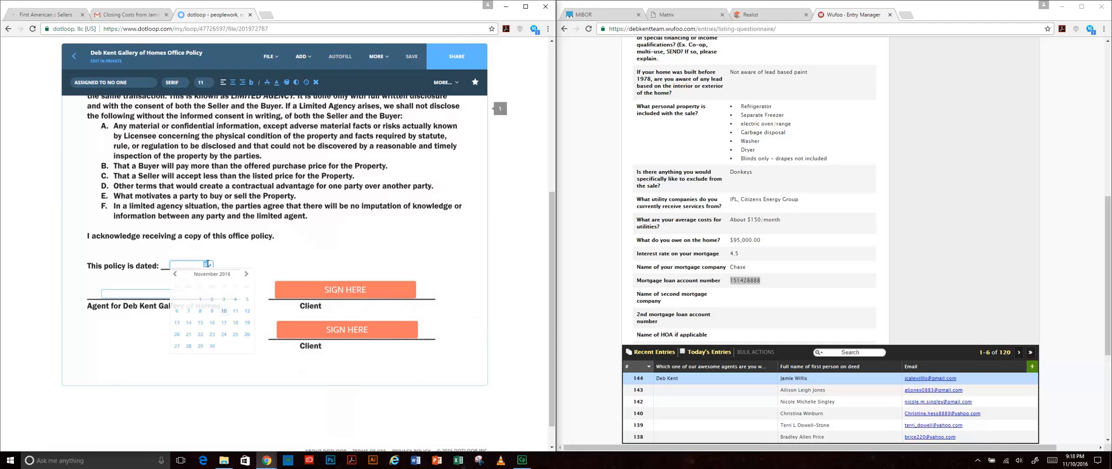
pyautogui.click(224, 316)
pyautogui.press('Tab')
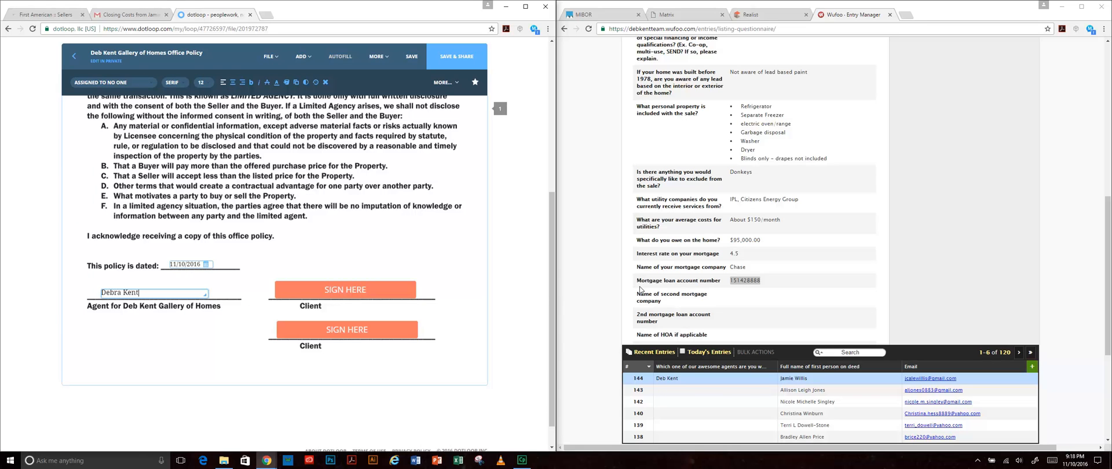
pyautogui.click(160, 336)
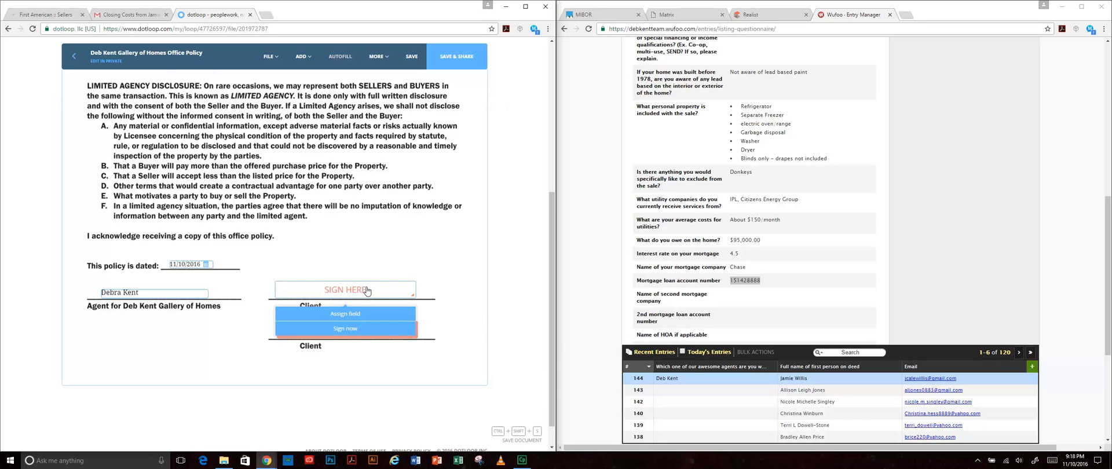
# - Assign the first client signature to the seller, delete the second one, and save the policy
pyautogui.click(345, 290)
pyautogui.click(113, 82)
pyautogui.click(115, 111)
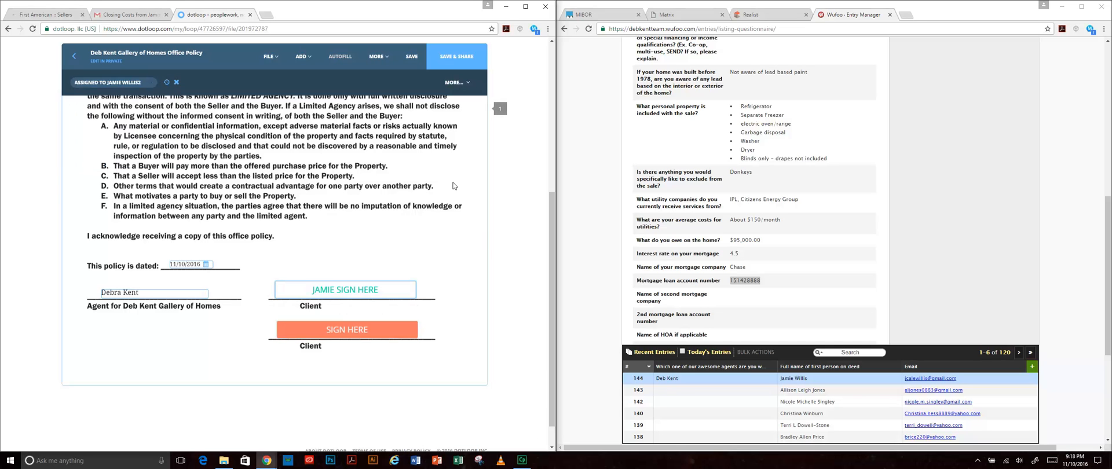
pyautogui.click(369, 329)
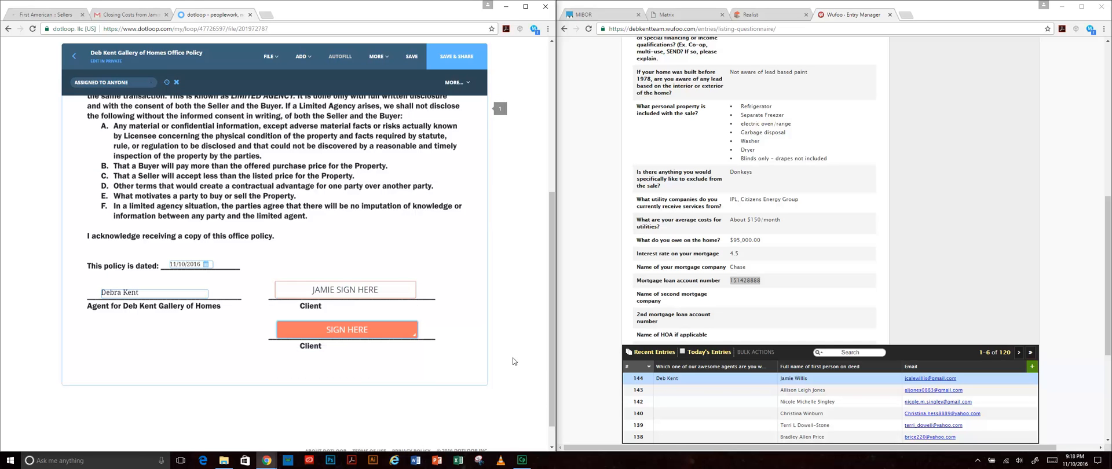
pyautogui.click(176, 82)
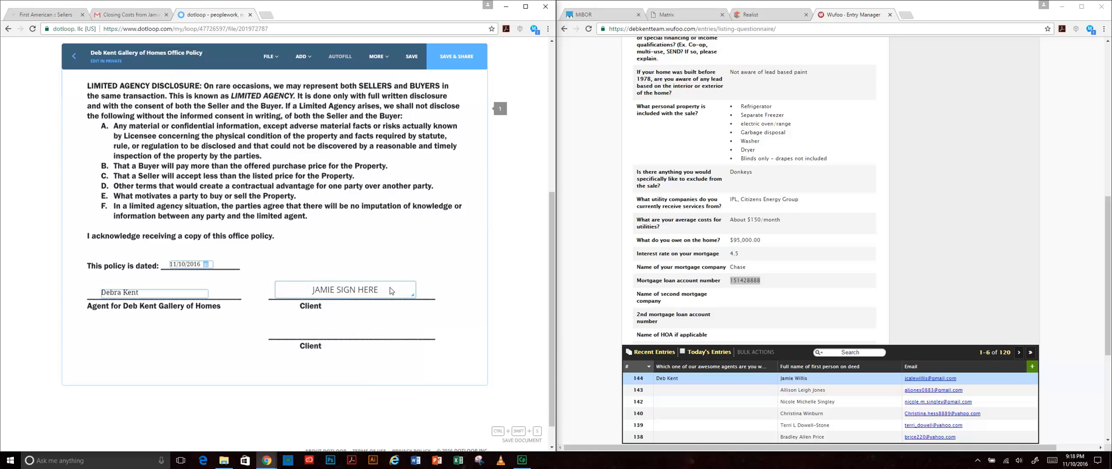
pyautogui.click(412, 60)
# - Go back to the loop's documents and open the staging addendum to the listing contract
pyautogui.click(74, 56)
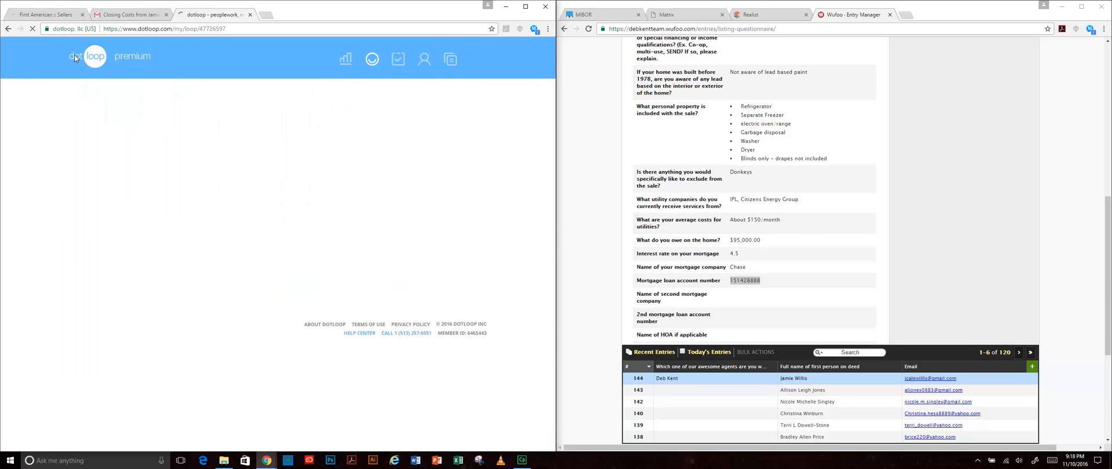
pyautogui.click(246, 223)
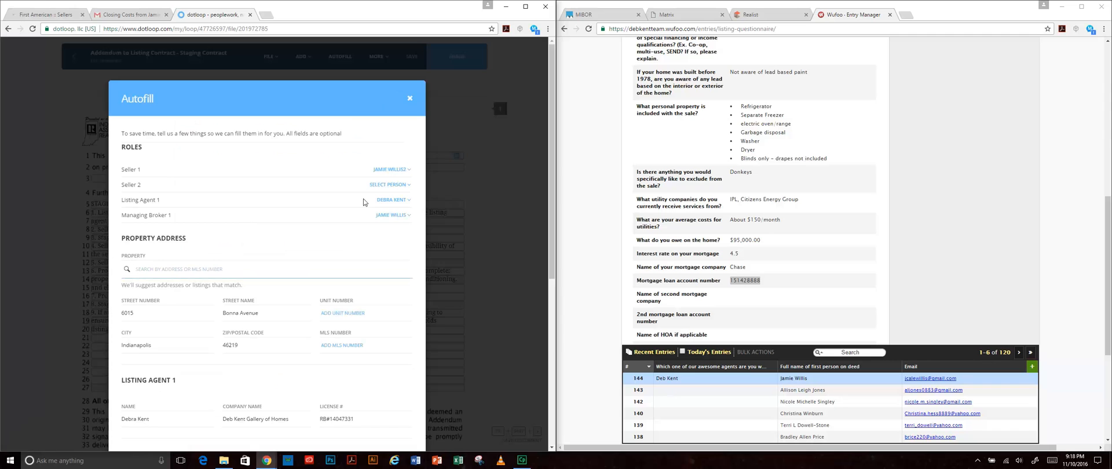
pyautogui.scroll(-3, 365, 290)
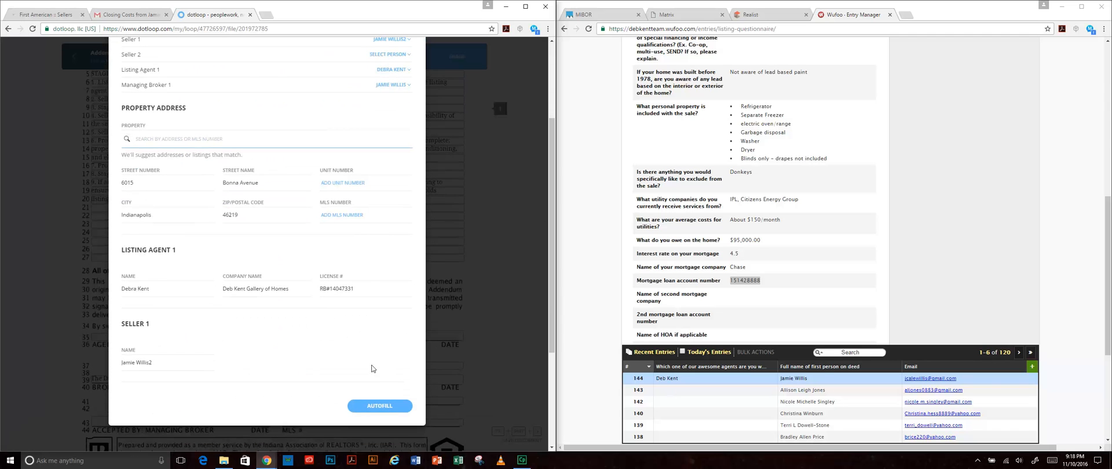
pyautogui.scroll(3, 400, 341)
pyautogui.scroll(-2, 400, 237)
pyautogui.scroll(-1, 400, 238)
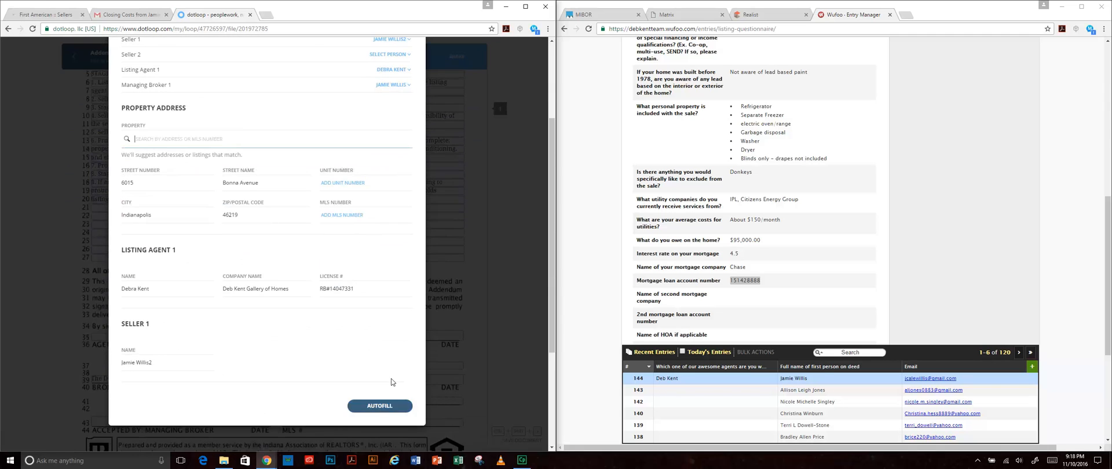
# - Apply the autofill details and confirm the role change, filling six fields across three roles
pyautogui.click(354, 288)
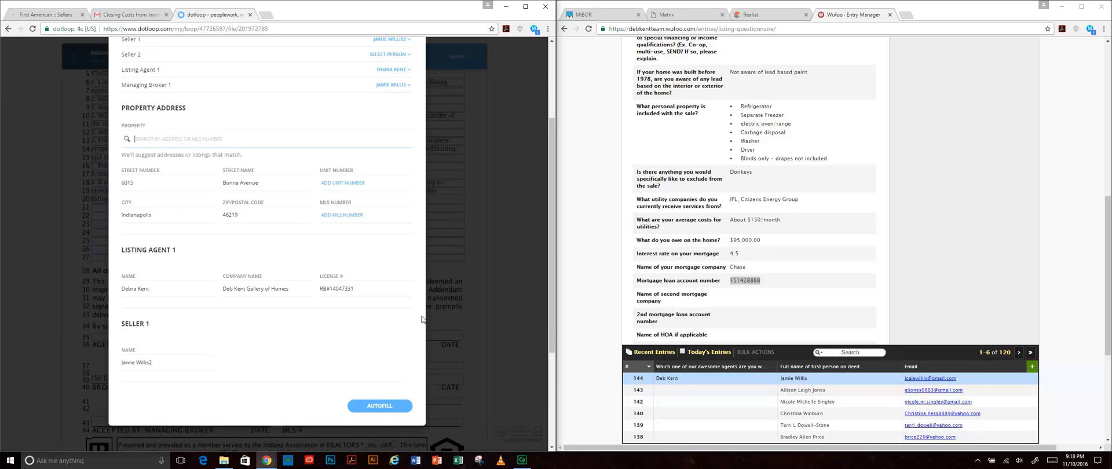
pyautogui.click(387, 408)
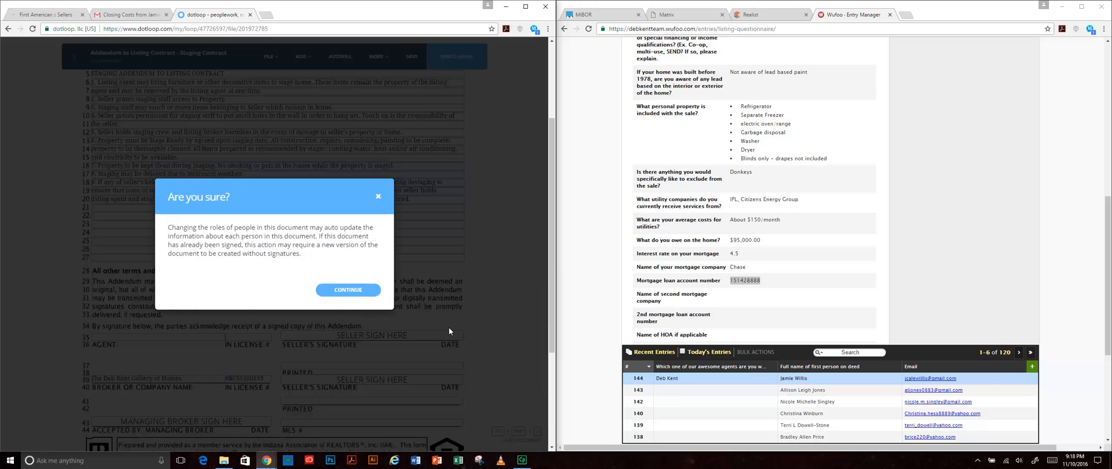
pyautogui.click(348, 290)
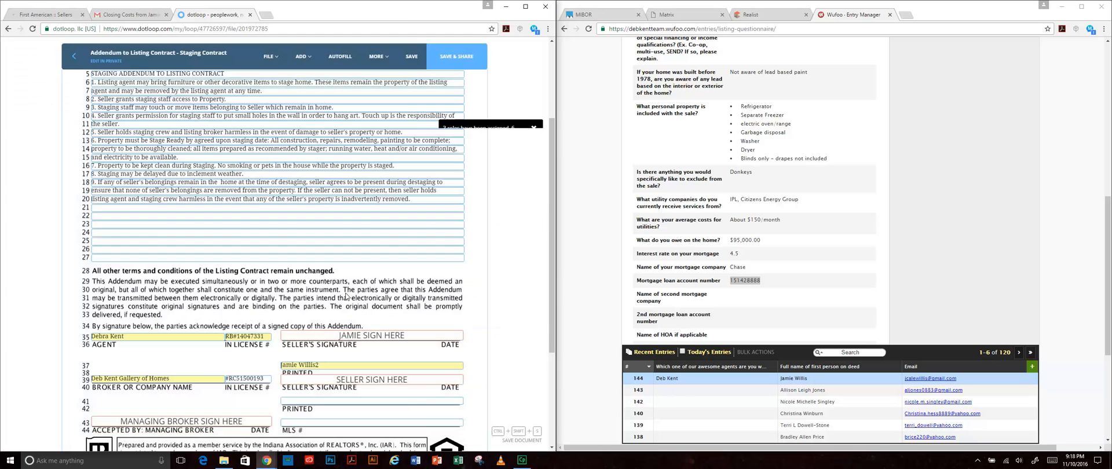
pyautogui.scroll(3, 505, 332)
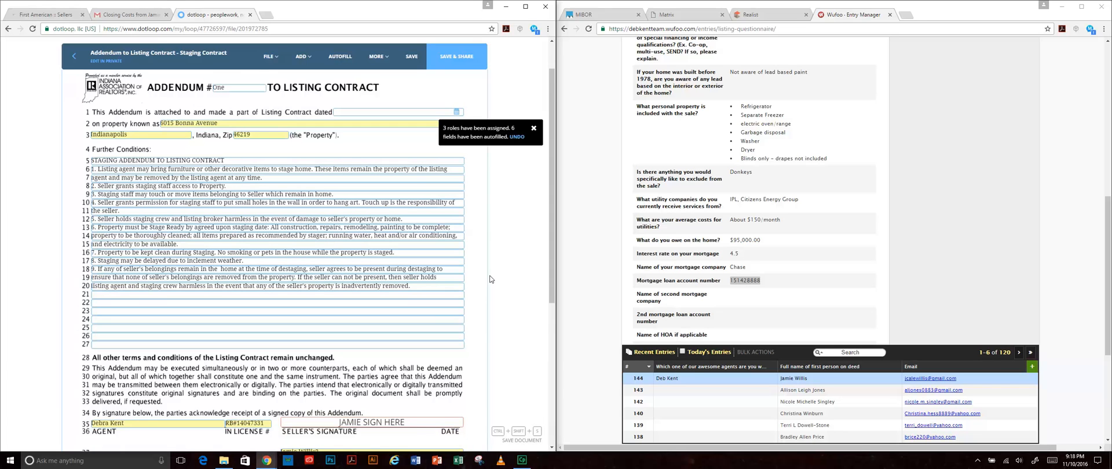
# - Dismiss the roles notice, date the staging addendum November 10, 2016, and save it
pyautogui.click(533, 128)
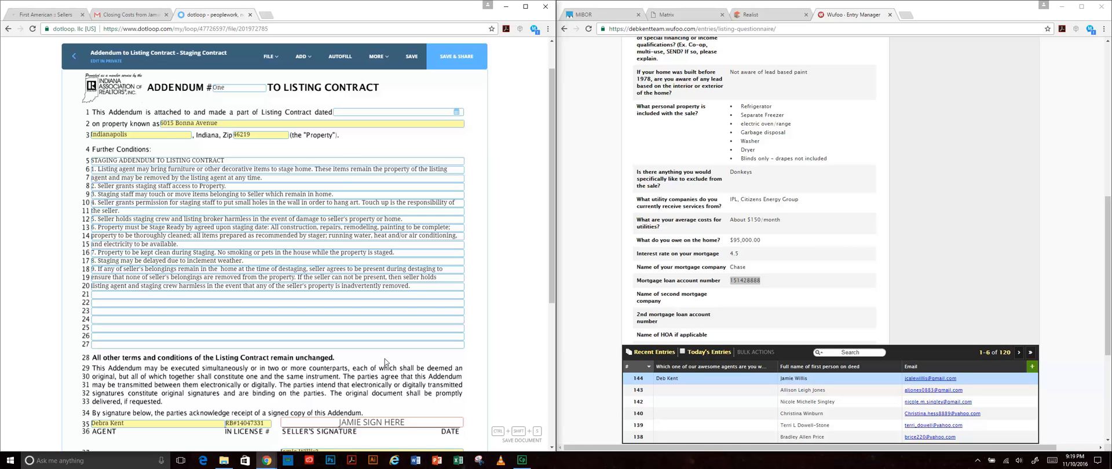
pyautogui.click(381, 112)
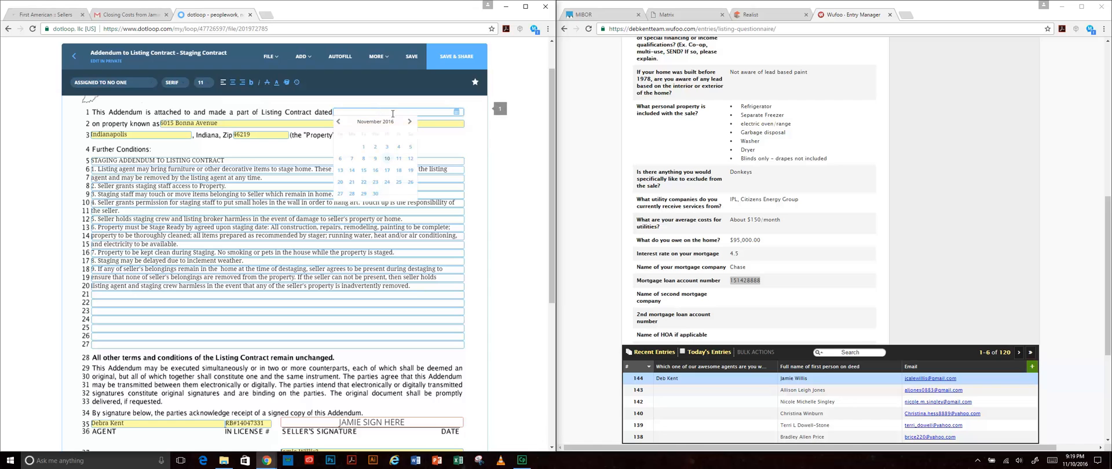
pyautogui.click(387, 159)
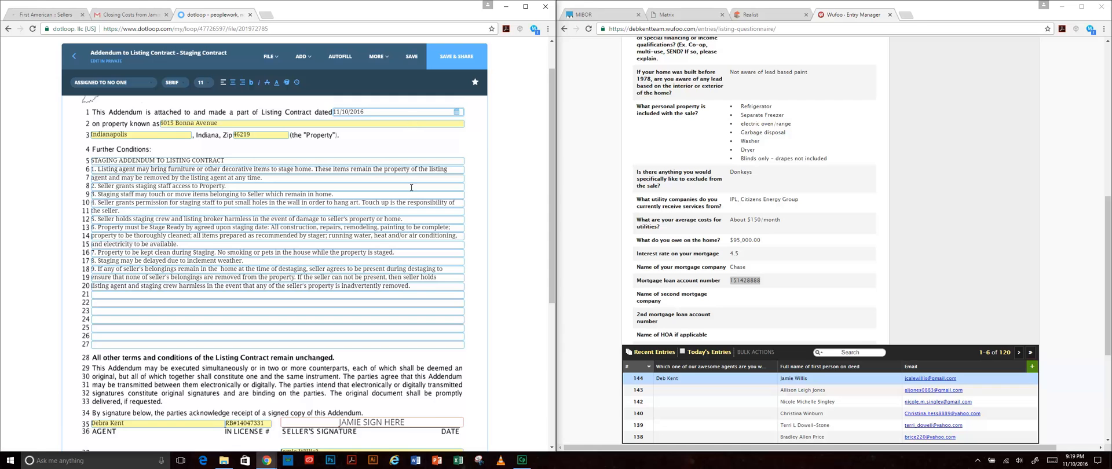
pyautogui.scroll(-3, 411, 187)
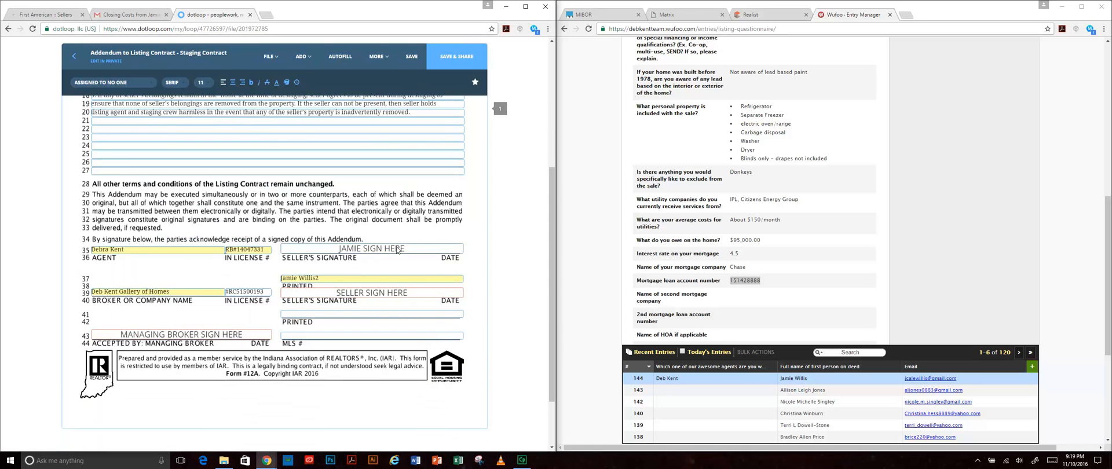
pyautogui.click(414, 57)
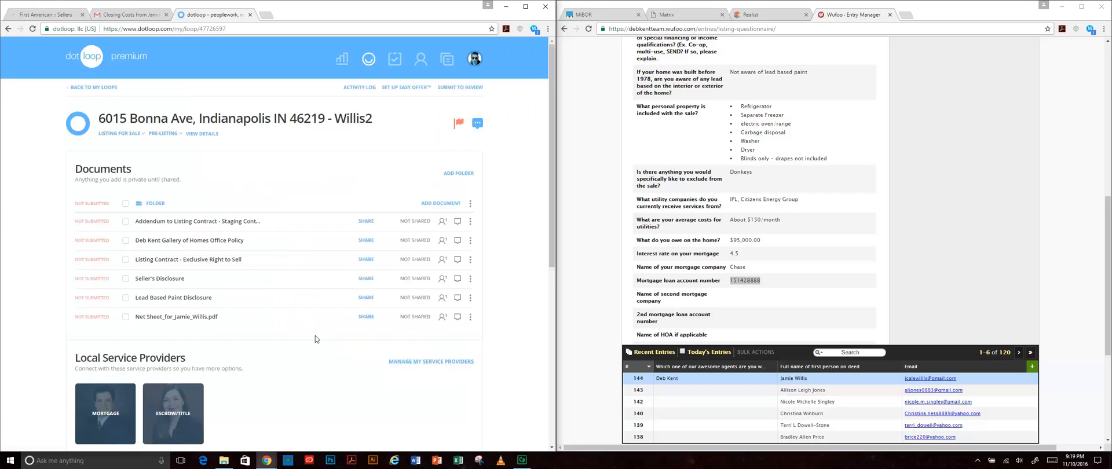
# - Launch Microsoft Word from the Windows taskbar
pyautogui.scroll(-1, 315, 338)
pyautogui.scroll(-1, 315, 340)
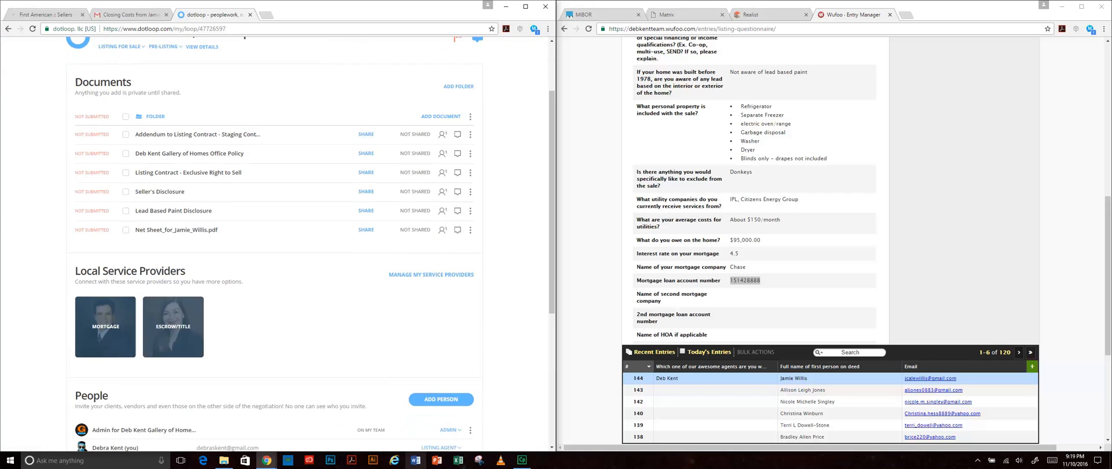
pyautogui.click(415, 461)
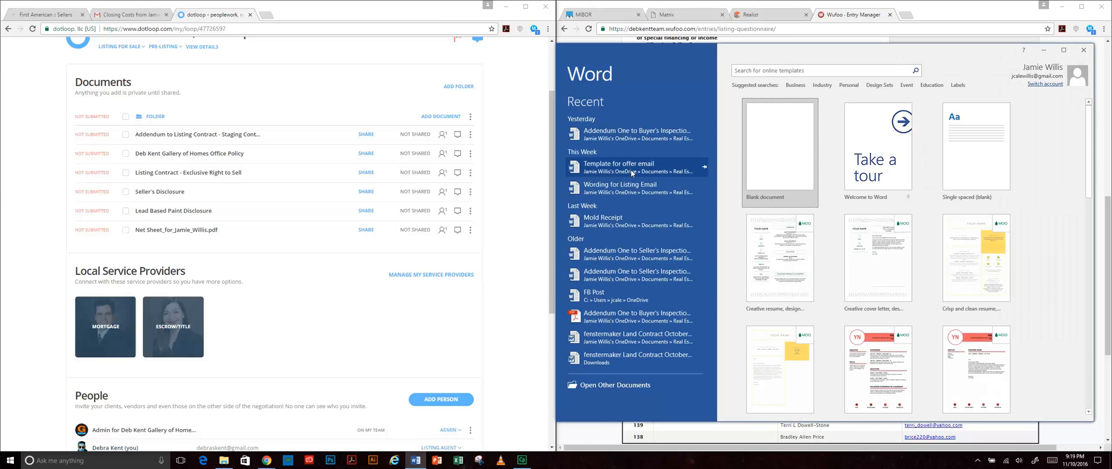
# - Open 'Wording for Listing Email' in Word, copy all its text, and minimize Word
pyautogui.click(630, 192)
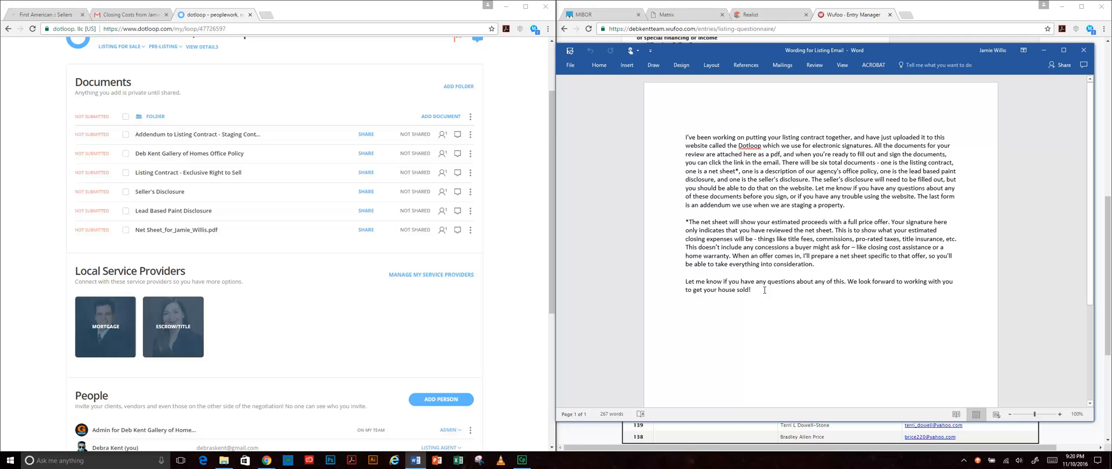
pyautogui.moveTo(742, 287); pyautogui.dragTo(670, 136)
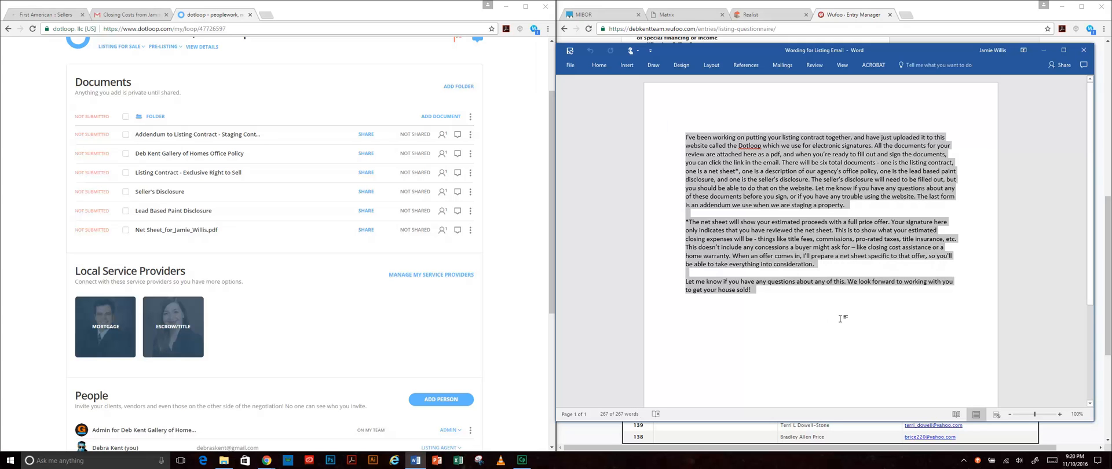
pyautogui.hotkey('ctrl', 'c')
pyautogui.click(1043, 51)
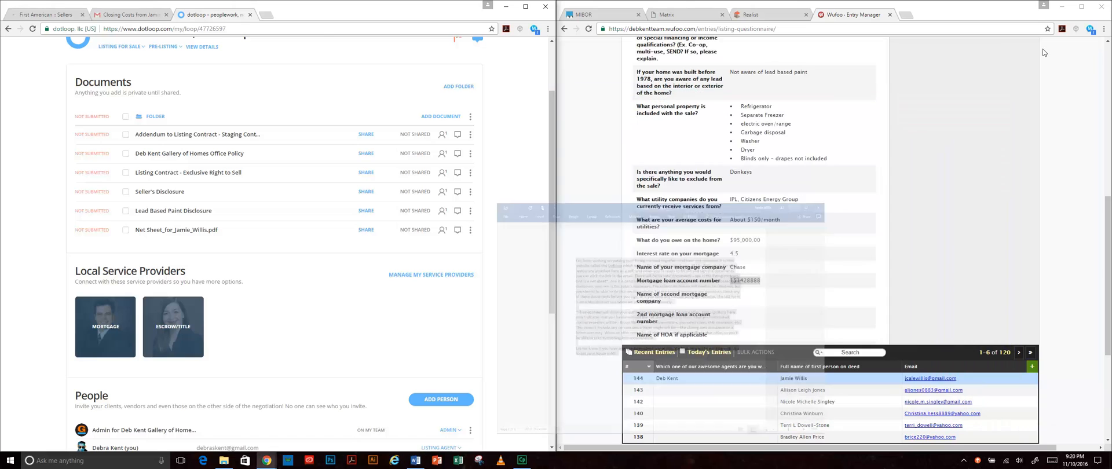
# - Tick all six loop documents in dotloop, from Staging addendum to Net Sheet, and start sharing
pyautogui.click(126, 134)
pyautogui.click(125, 152)
pyautogui.click(126, 172)
pyautogui.click(126, 191)
pyautogui.click(125, 211)
pyautogui.click(125, 230)
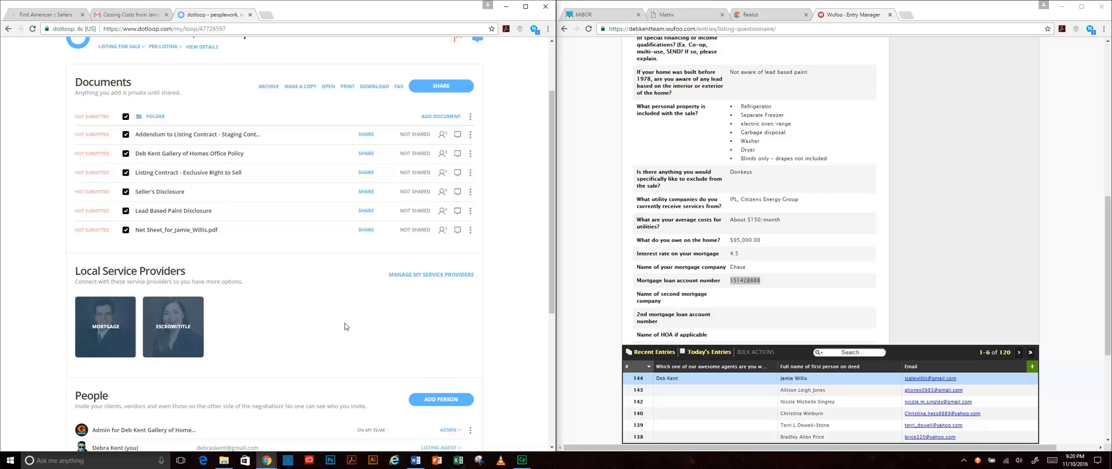
pyautogui.scroll(1, 336, 318)
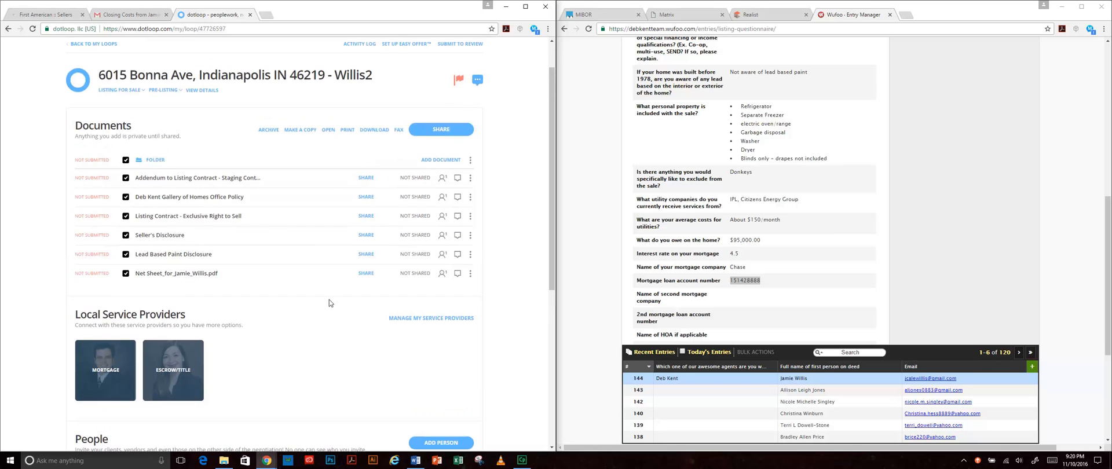
pyautogui.click(451, 138)
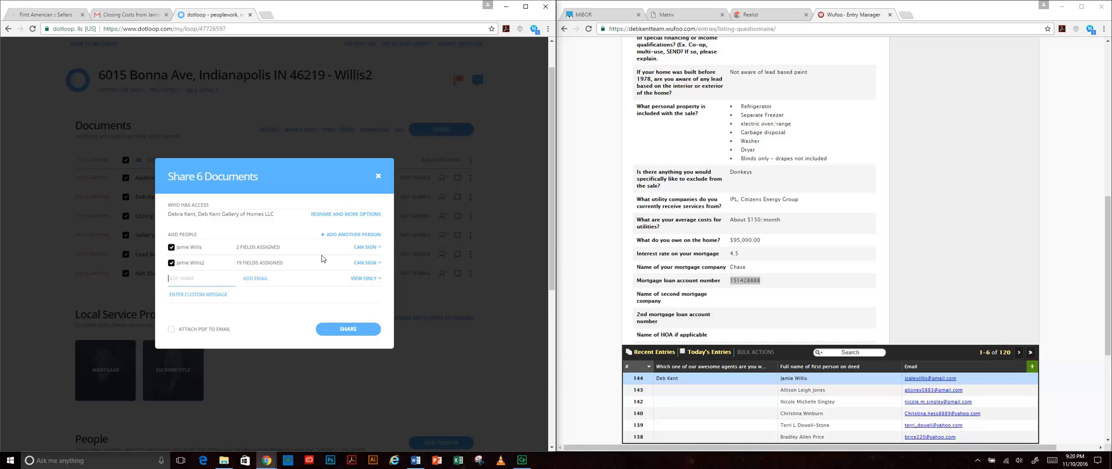
# - Paste the listing email wording as the custom message and attach the documents as PDFs
pyautogui.click(192, 278)
pyautogui.click(205, 294)
pyautogui.hotkey('ctrl', 'v')
pyautogui.scroll(-3, 348, 362)
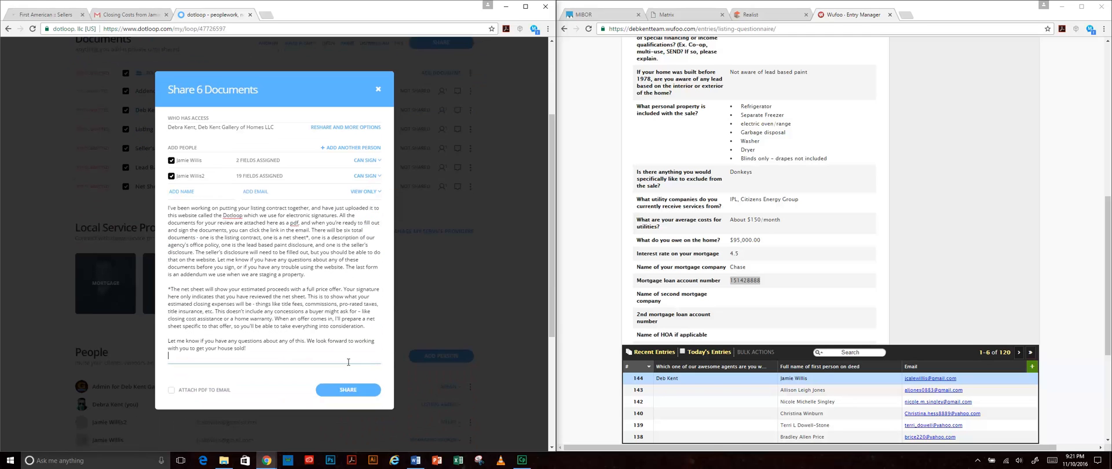
pyautogui.scroll(-1, 348, 360)
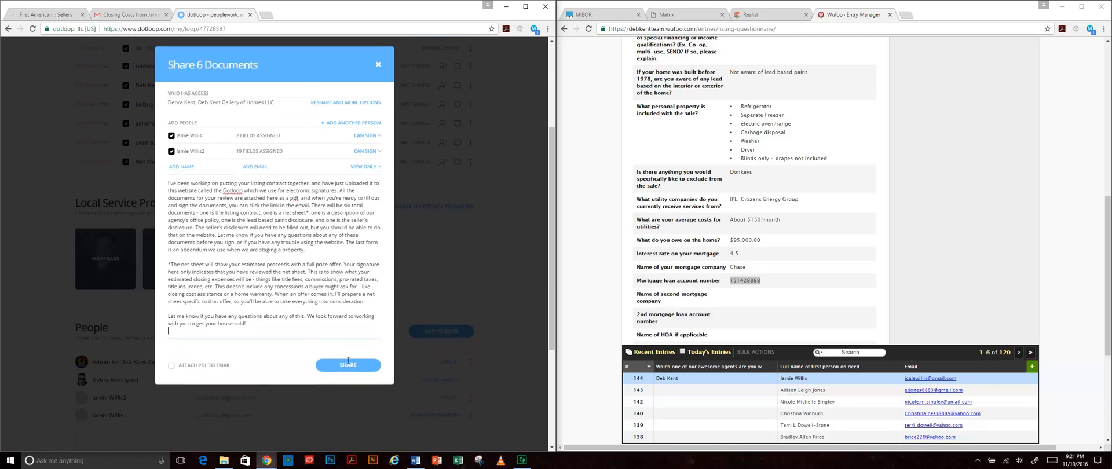
pyautogui.click(171, 348)
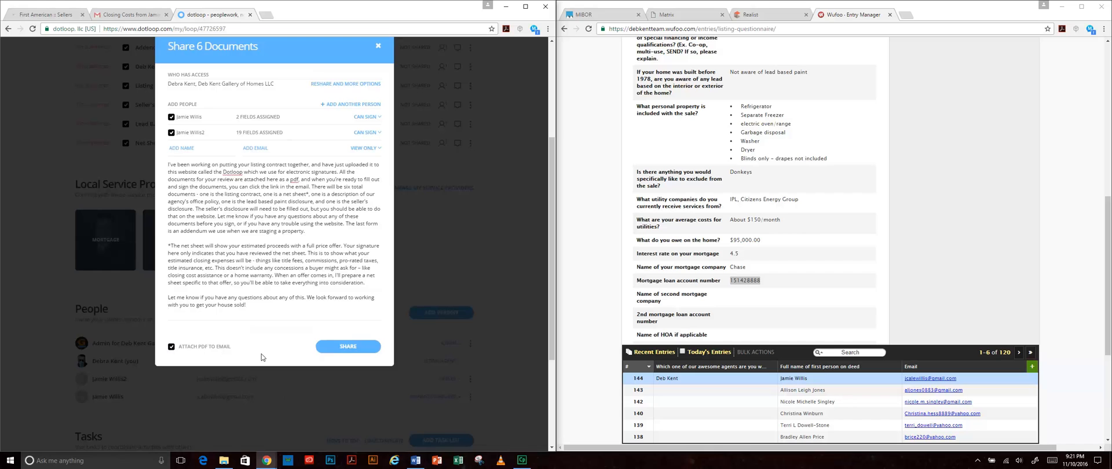
# - Share the six documents with the seller, close the confirmation, and switch to Gmail
pyautogui.scroll(1, 261, 354)
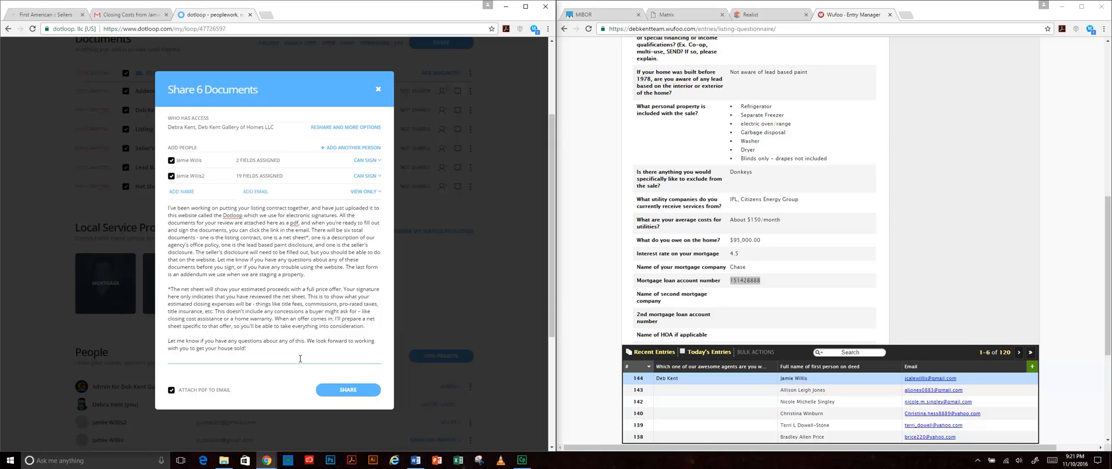
pyautogui.click(349, 392)
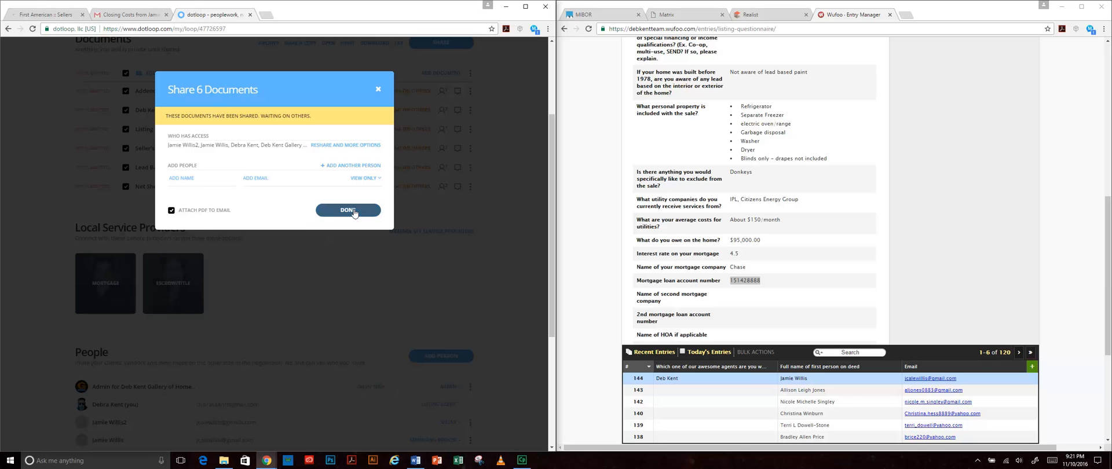
pyautogui.click(354, 212)
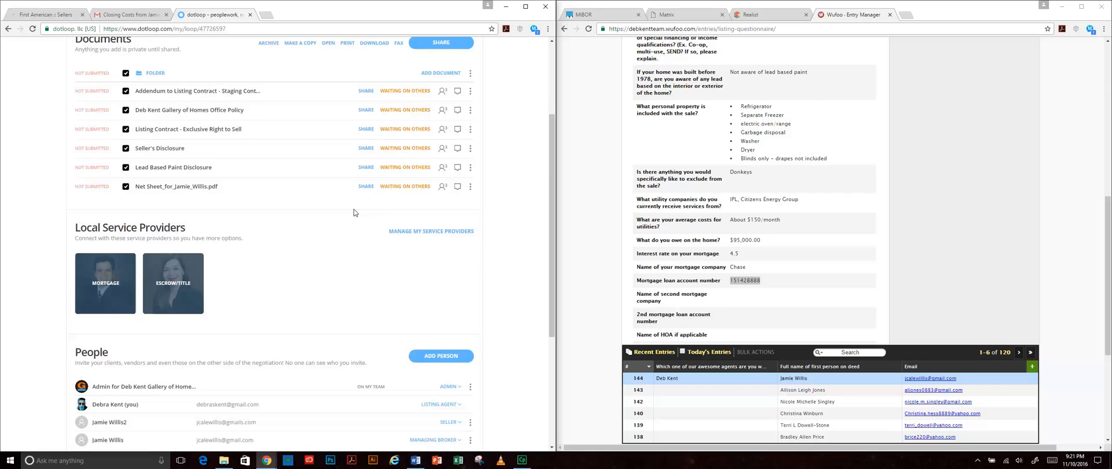
pyautogui.scroll(3, 384, 185)
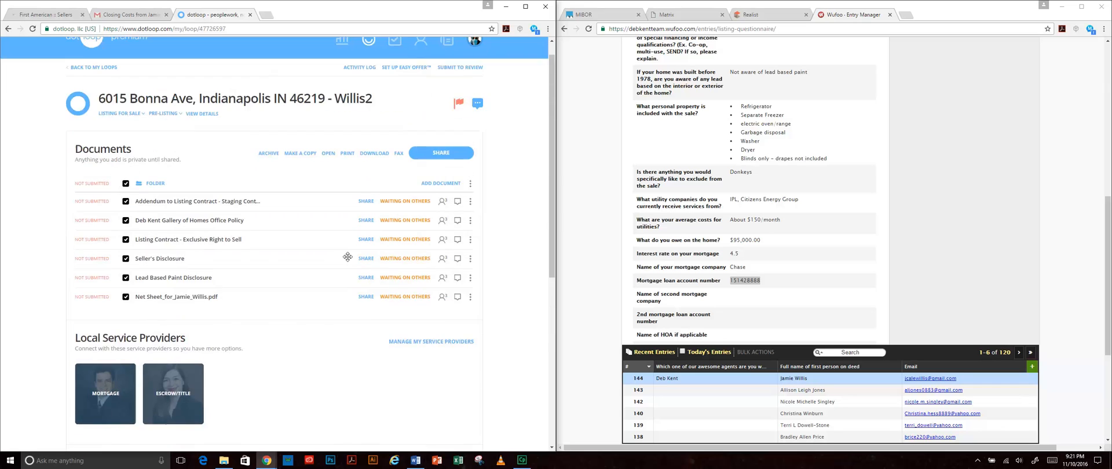
pyautogui.click(145, 14)
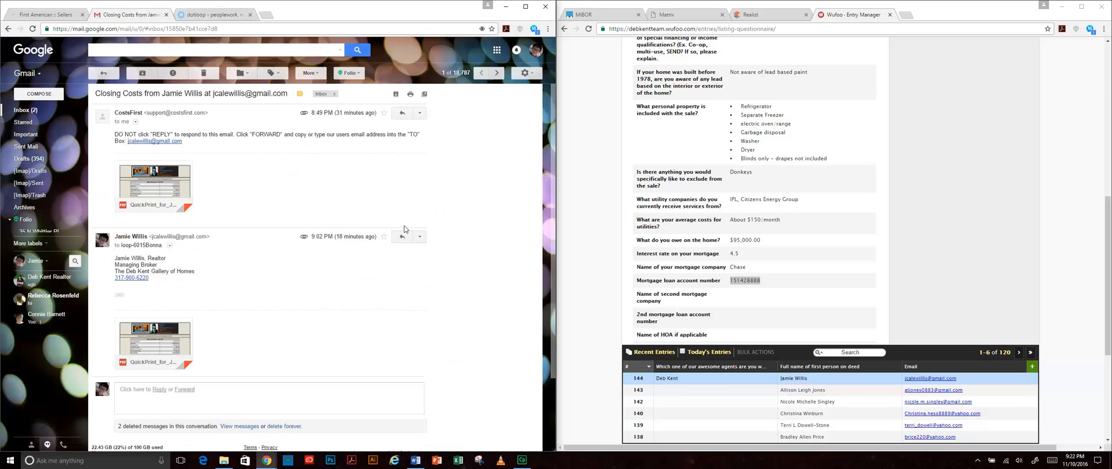
# - Open the inbox's ACTION NEEDED email about 6 documents and follow View documents into dotloop
pyautogui.click(26, 109)
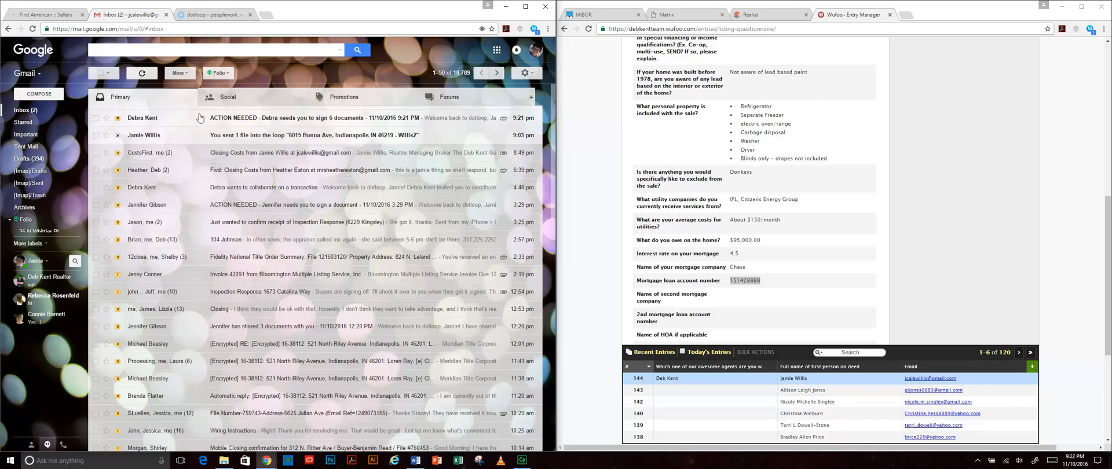
pyautogui.click(340, 120)
pyautogui.scroll(-3, 390, 319)
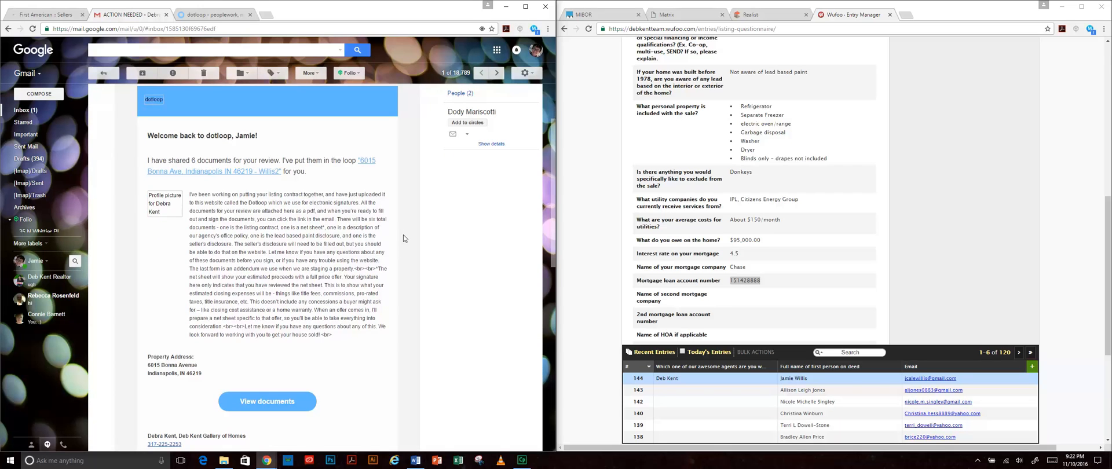
pyautogui.scroll(-2, 261, 302)
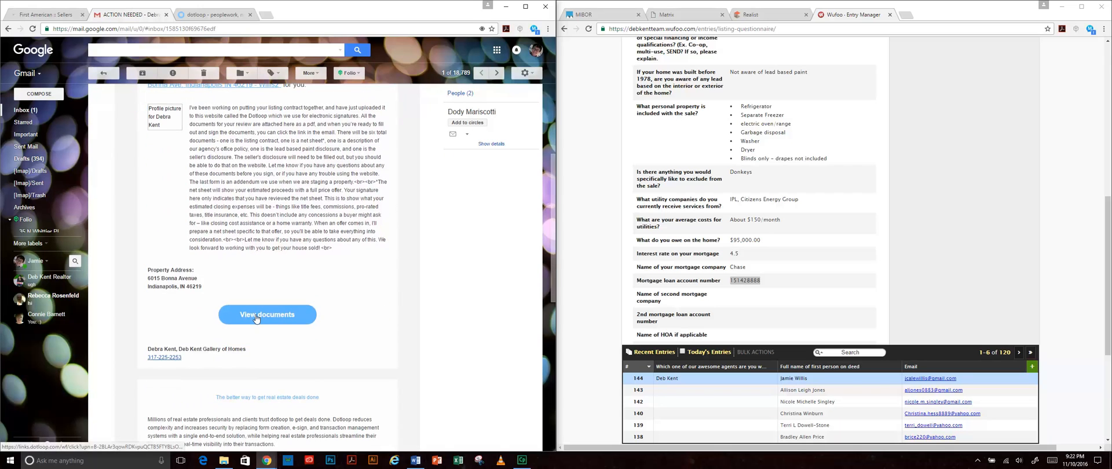
pyautogui.scroll(-5, 350, 333)
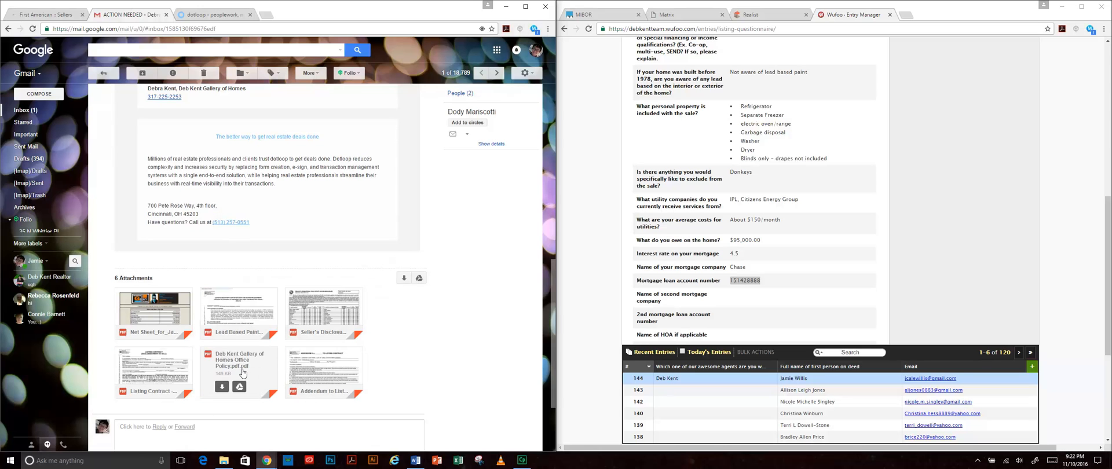
pyautogui.scroll(4, 417, 379)
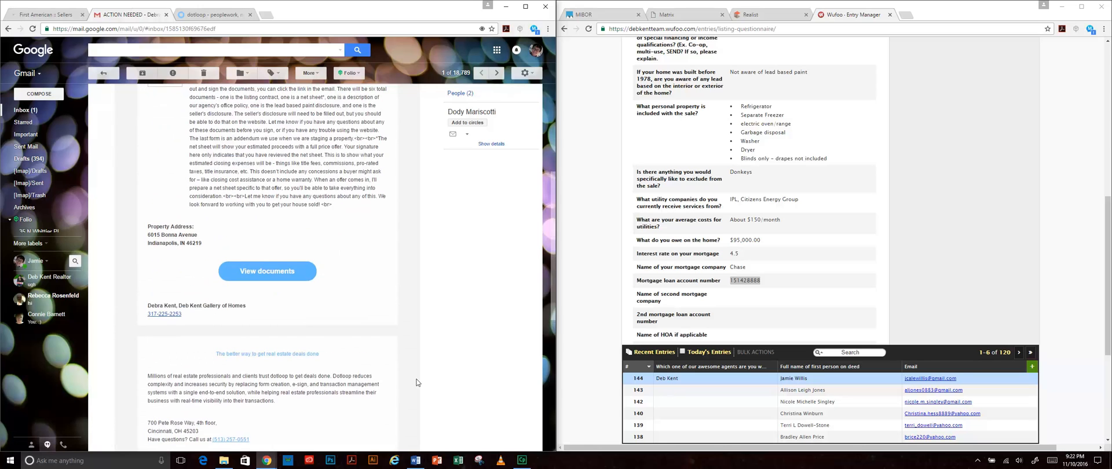
pyautogui.click(255, 273)
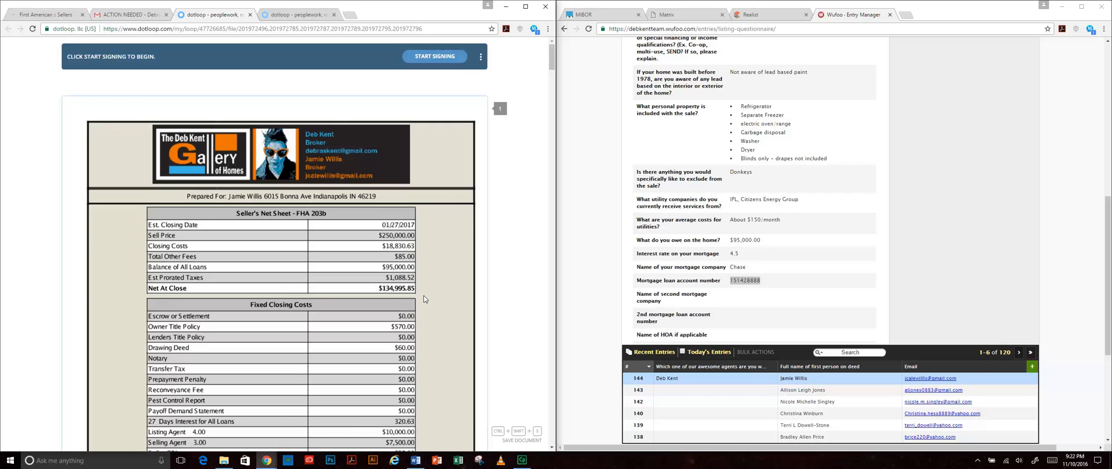
# - Look through the Seller's Net Sheet, then enter signing mode with Start Signing
pyautogui.scroll(-10, 426, 290)
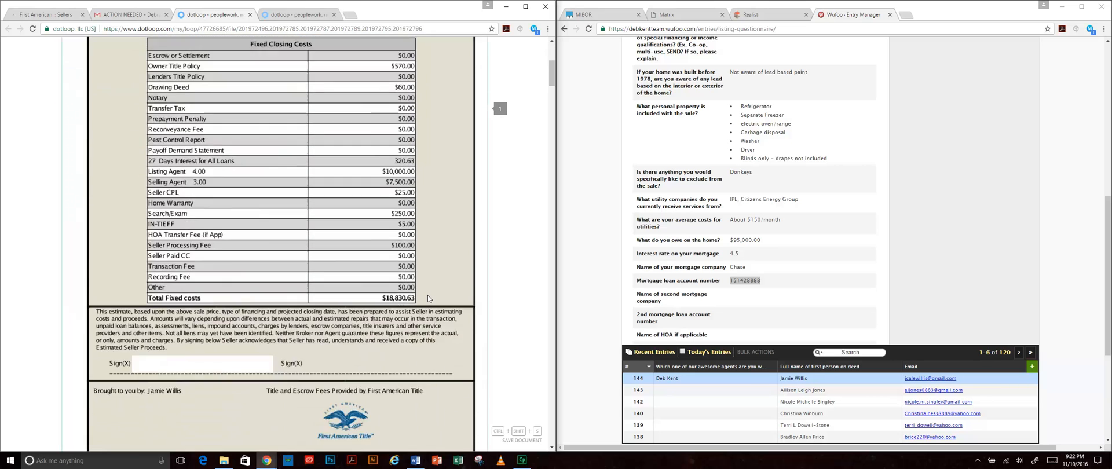
pyautogui.scroll(-3, 427, 299)
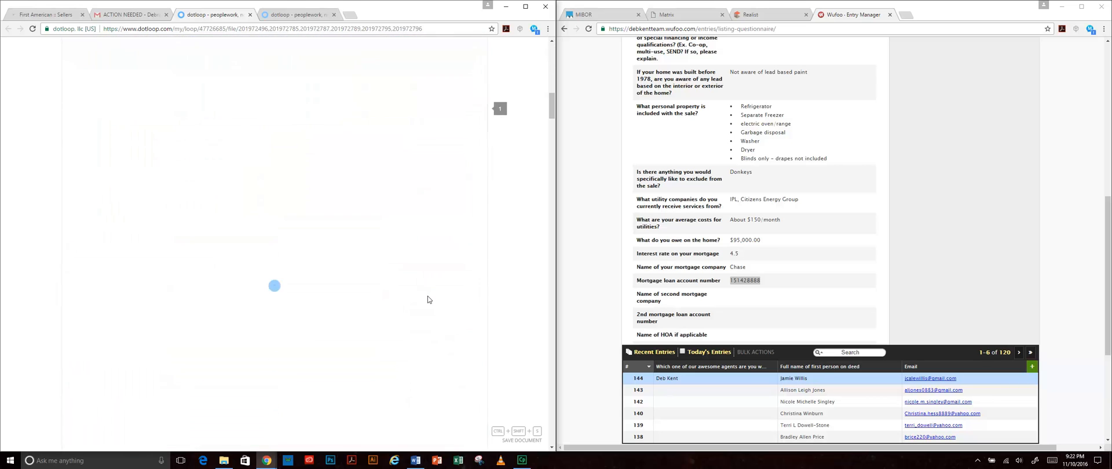
pyautogui.scroll(6, 427, 296)
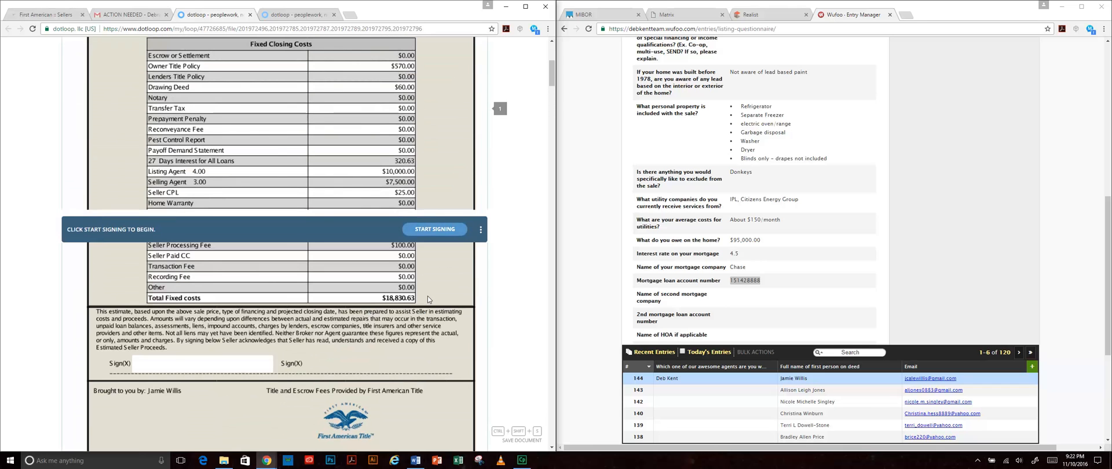
pyautogui.scroll(-3, 428, 256)
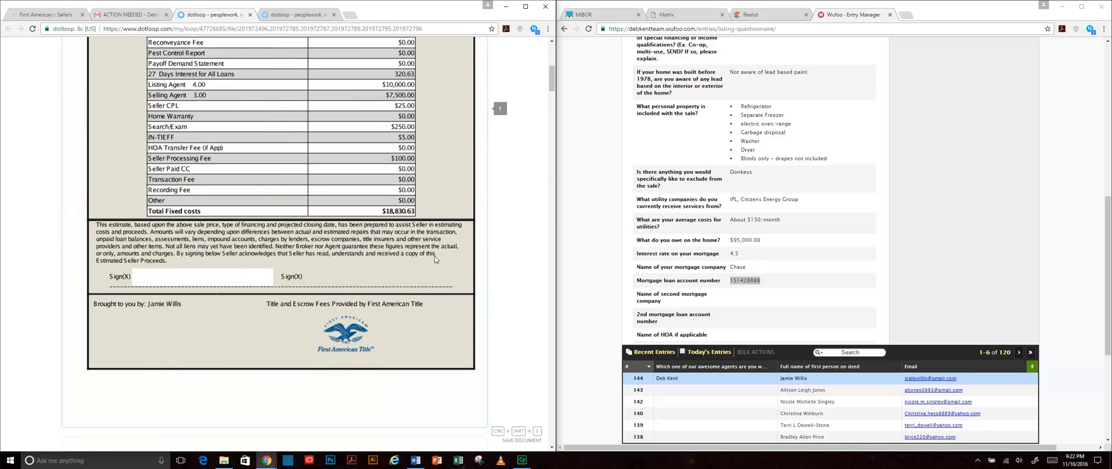
pyautogui.scroll(-3, 435, 255)
pyautogui.scroll(3, 434, 256)
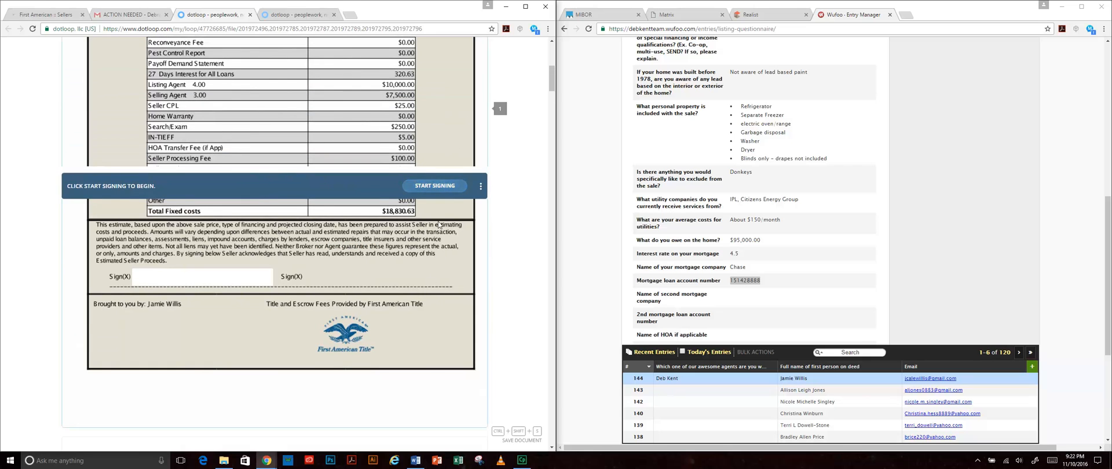
pyautogui.click(437, 56)
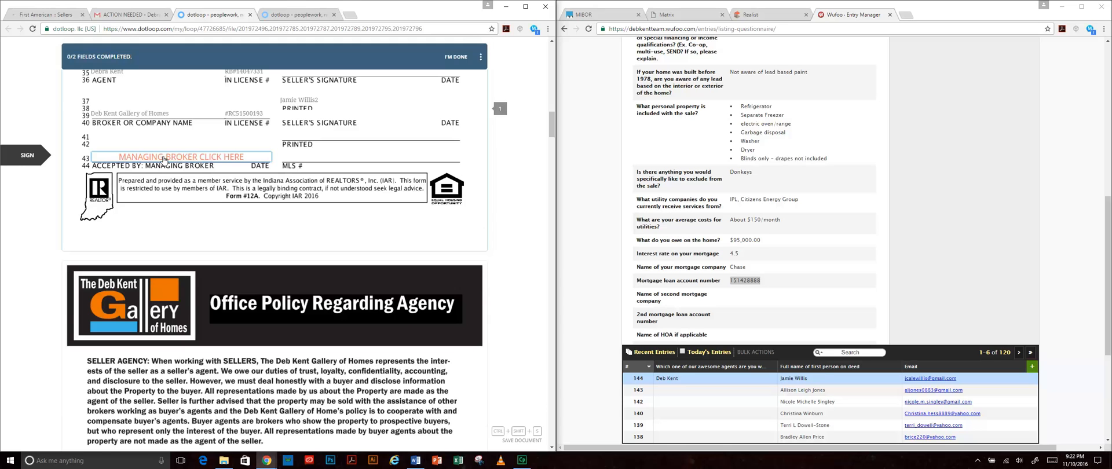
# - Adopt the typed signature and initials and apply them to the first Managing Broker field
pyautogui.click(165, 157)
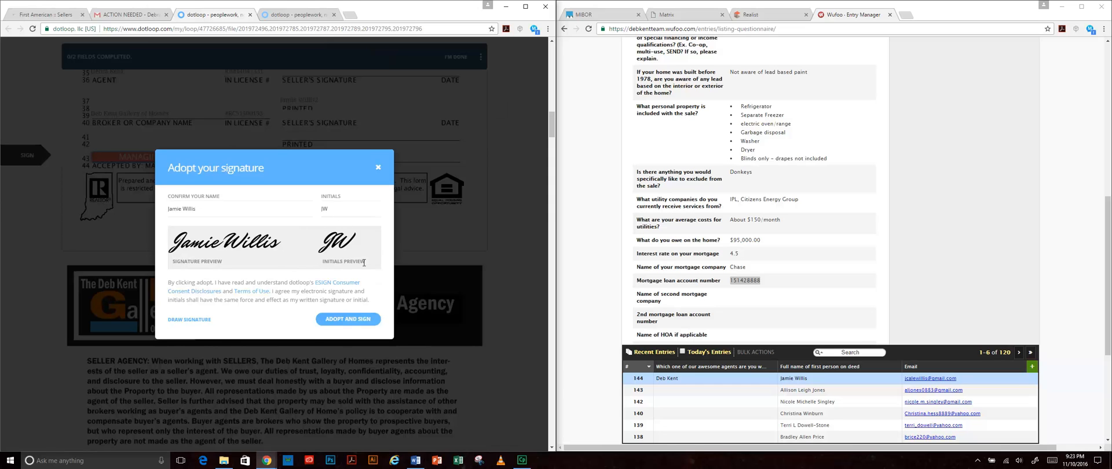
pyautogui.click(189, 319)
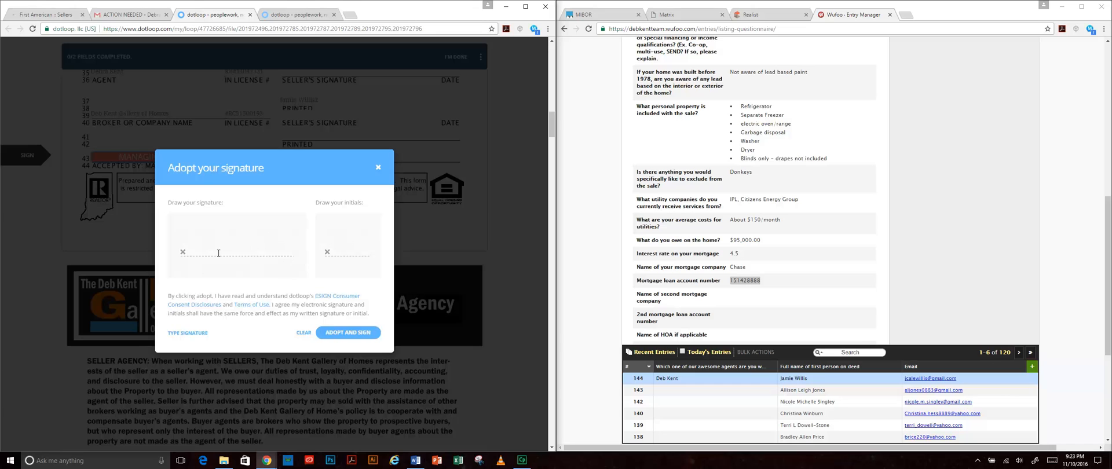
pyautogui.click(202, 333)
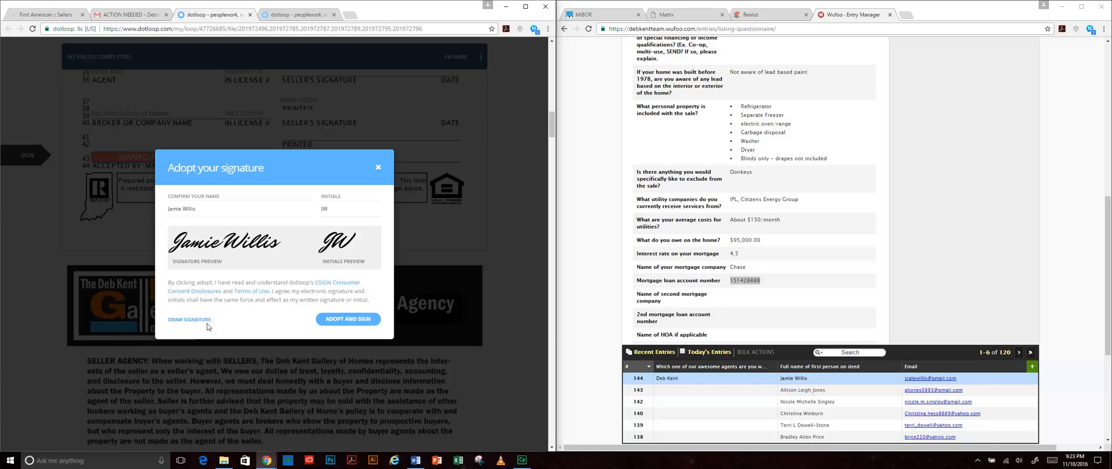
pyautogui.click(348, 319)
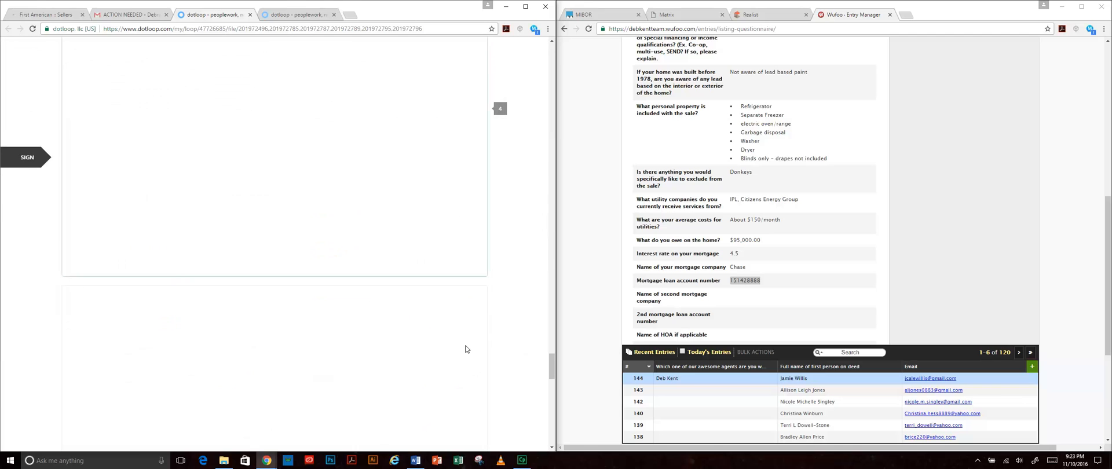
# - Sign the second Managing Broker field, finish signing, and close dotloop to return to Gmail
pyautogui.click(234, 155)
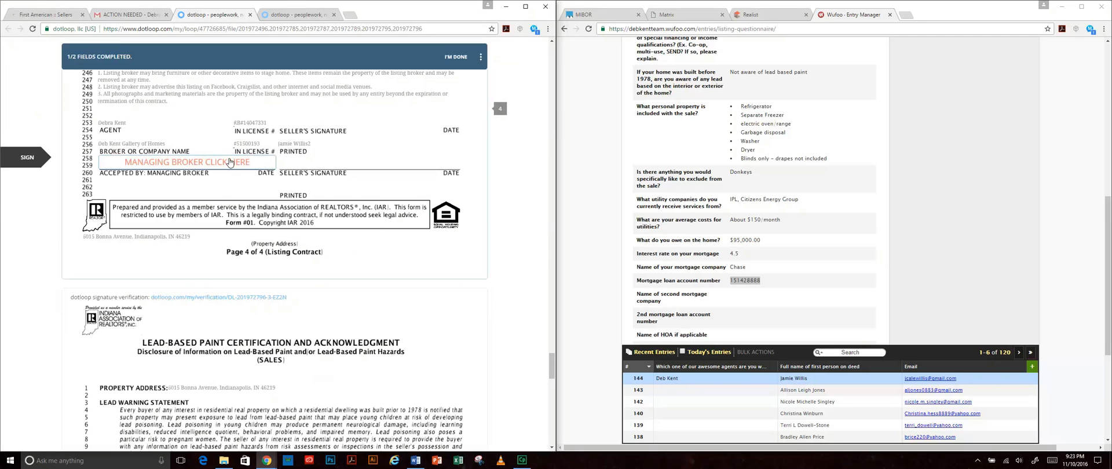
pyautogui.click(441, 56)
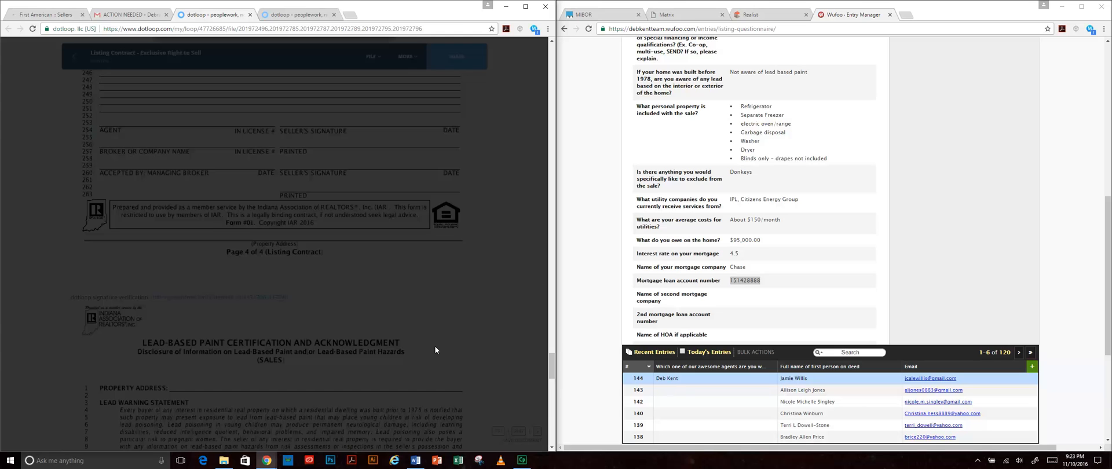
pyautogui.scroll(-1, 435, 345)
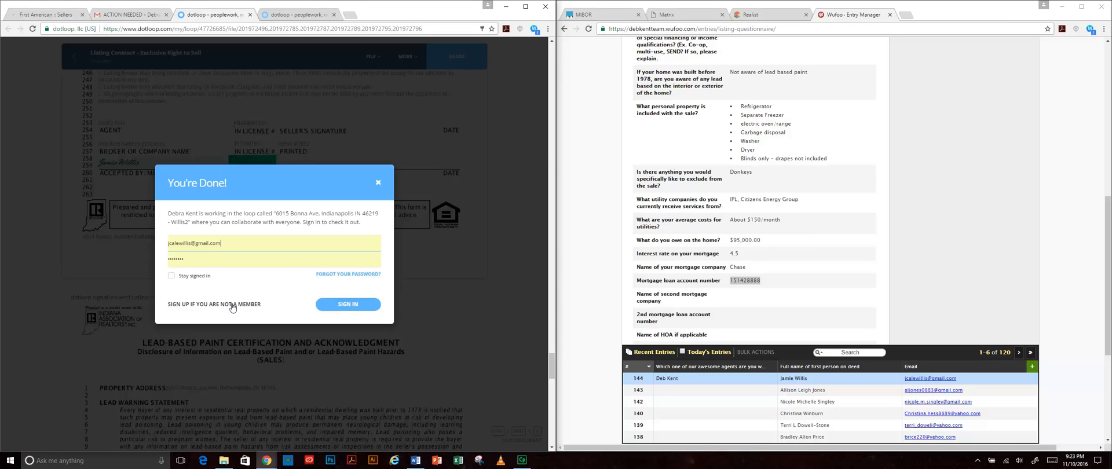
pyautogui.click(378, 183)
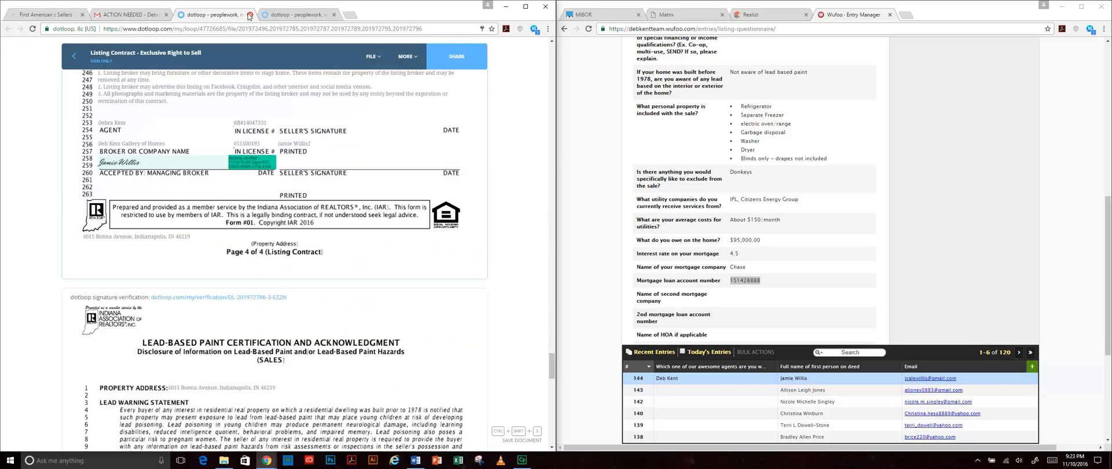
pyautogui.click(250, 15)
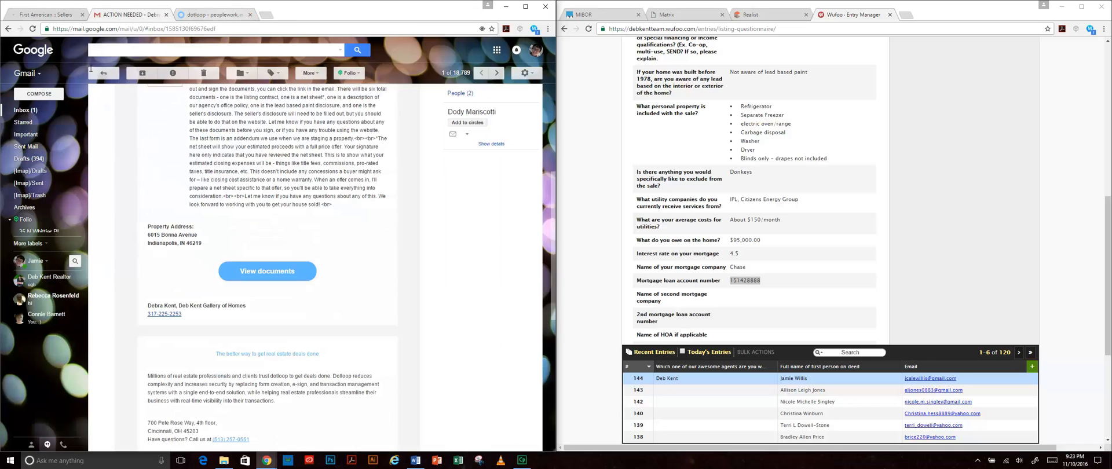